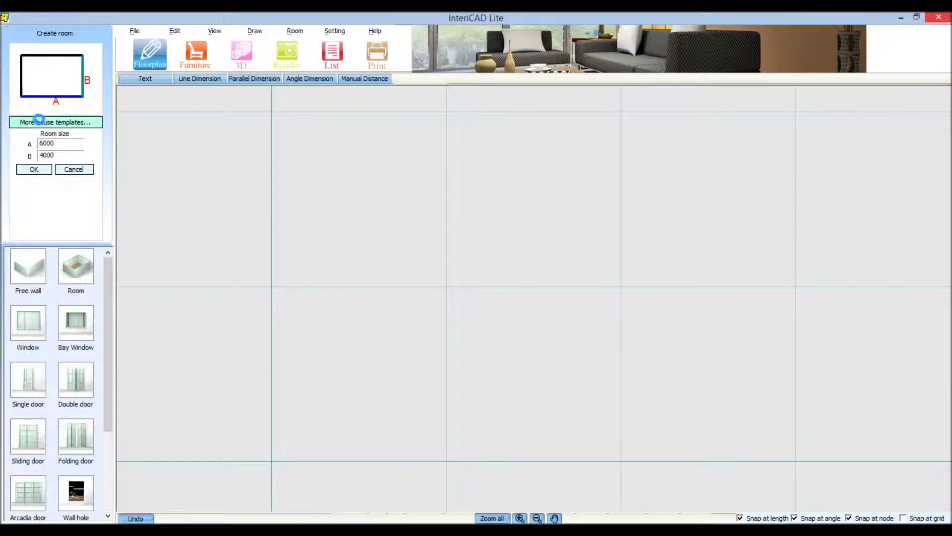
Choose the notched room template and enter A 3600, B 4200 and C 1200.
left_click(35, 122)
left_click(261, 340)
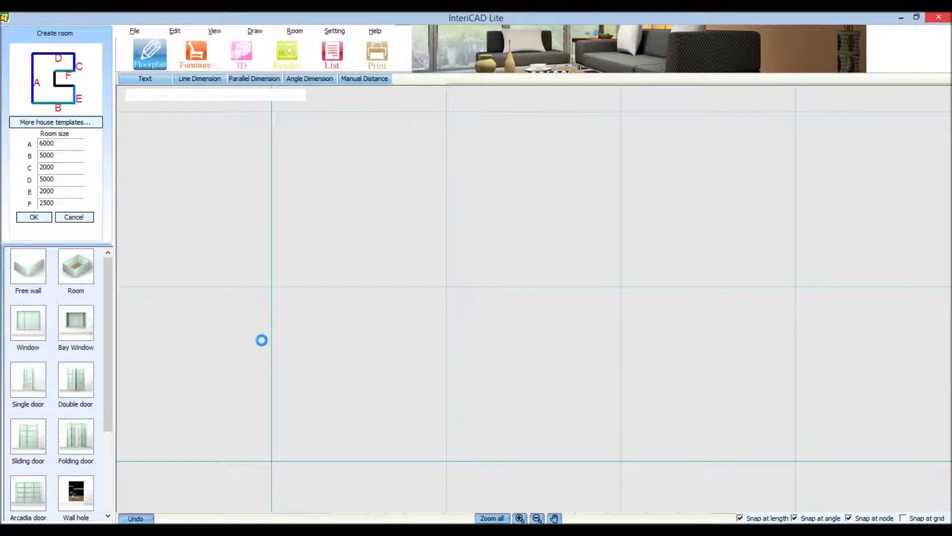
double_click(63, 144)
type("3")
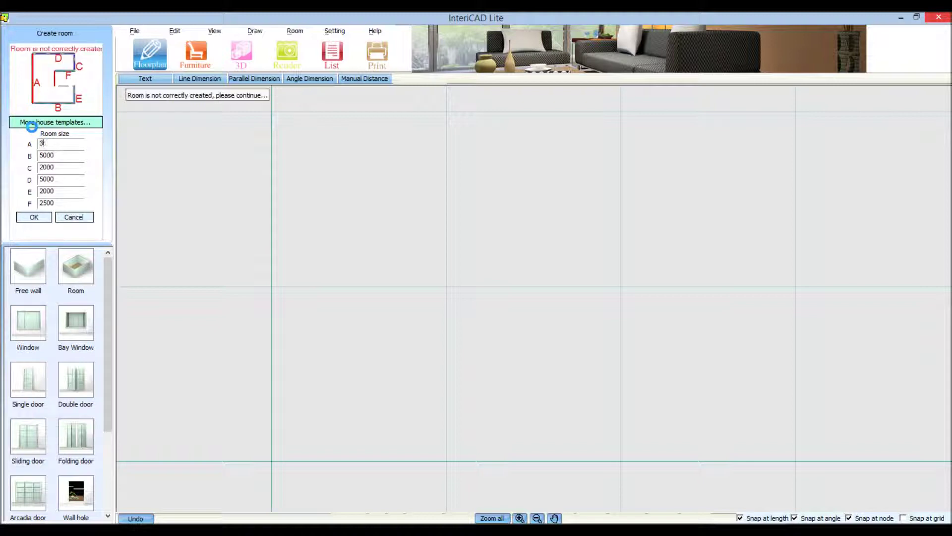
left_click(68, 158)
type("4200")
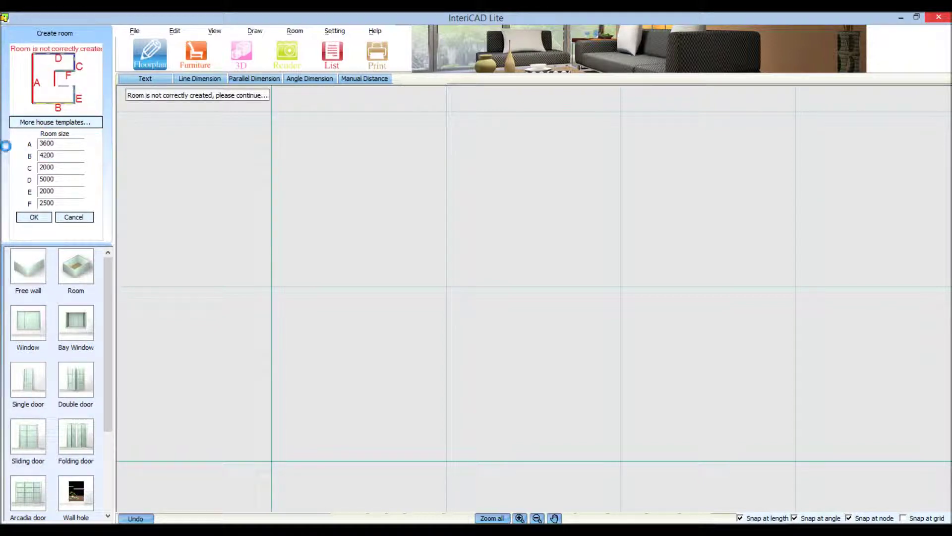
key("Tab")
type("1200")
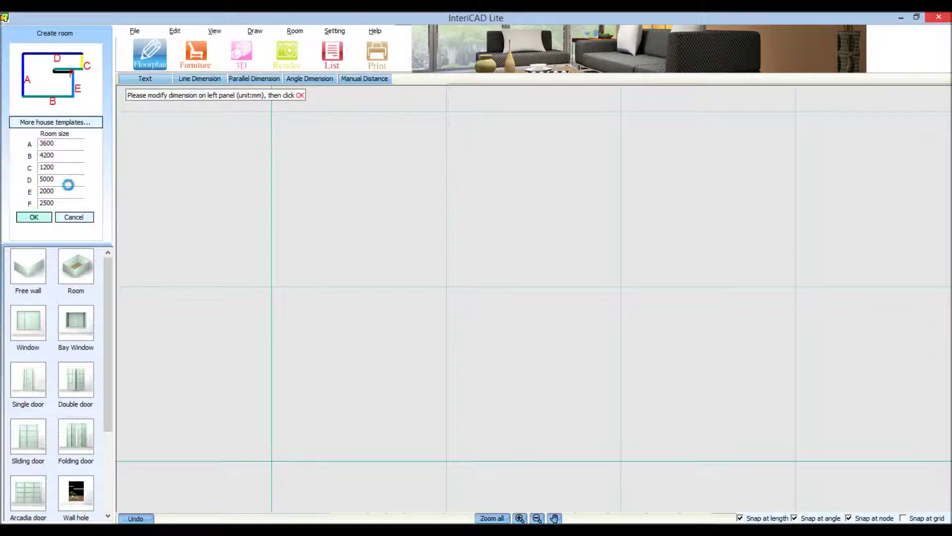
Set D 4200, E 1200 and F 600, and generate the notched room.
double_click(68, 180)
type("4200")
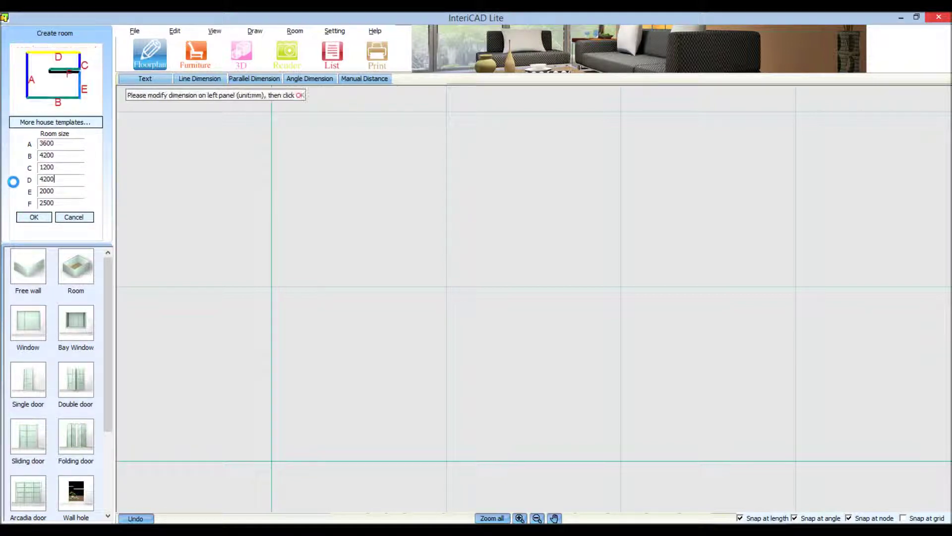
key("Tab")
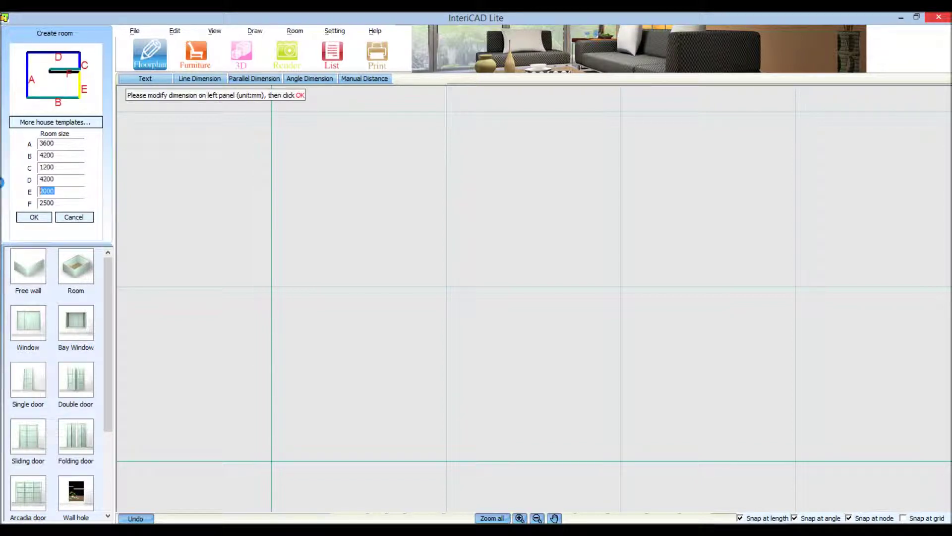
type("1200")
key("Tab")
type("600")
left_click(33, 217)
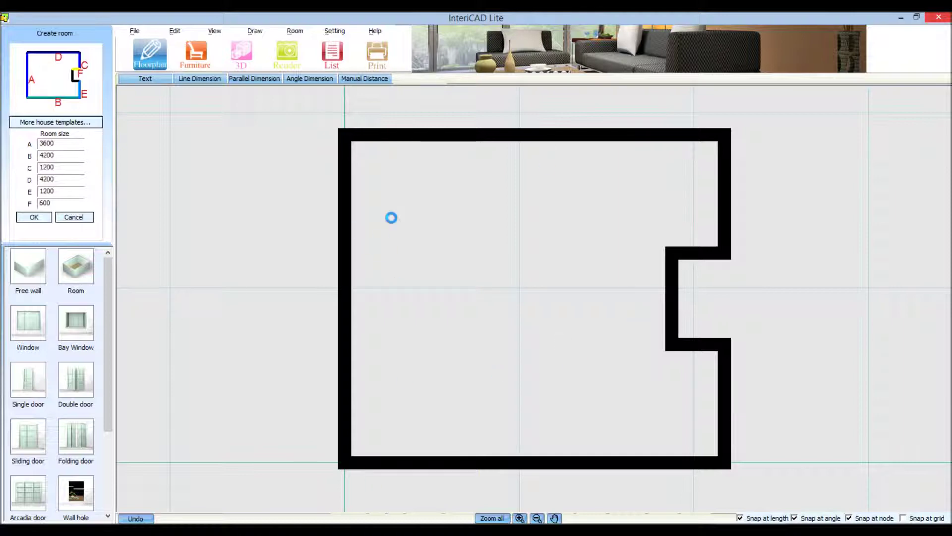
left_click(27, 322)
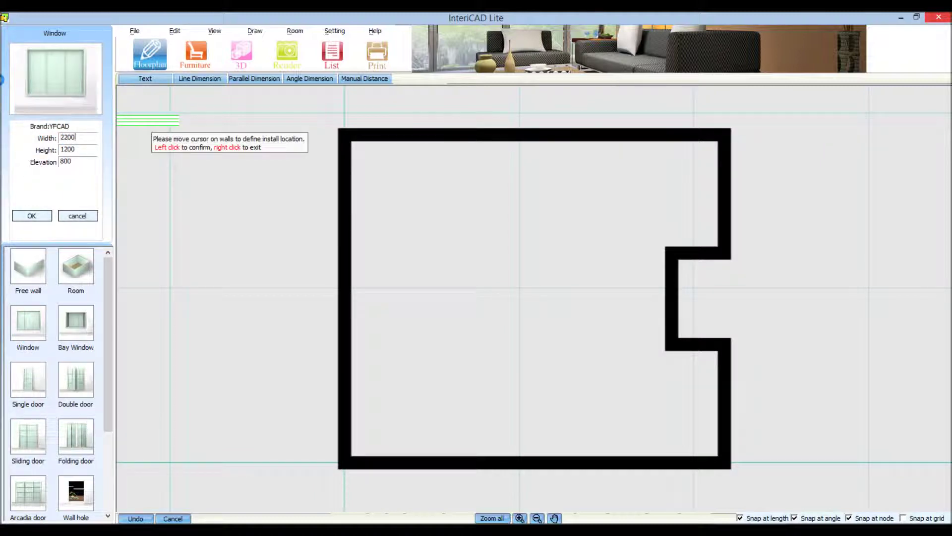
Set the window height to 2200 and place the window in the top wall.
left_click_drag(79, 150, 2, 149)
type("2200")
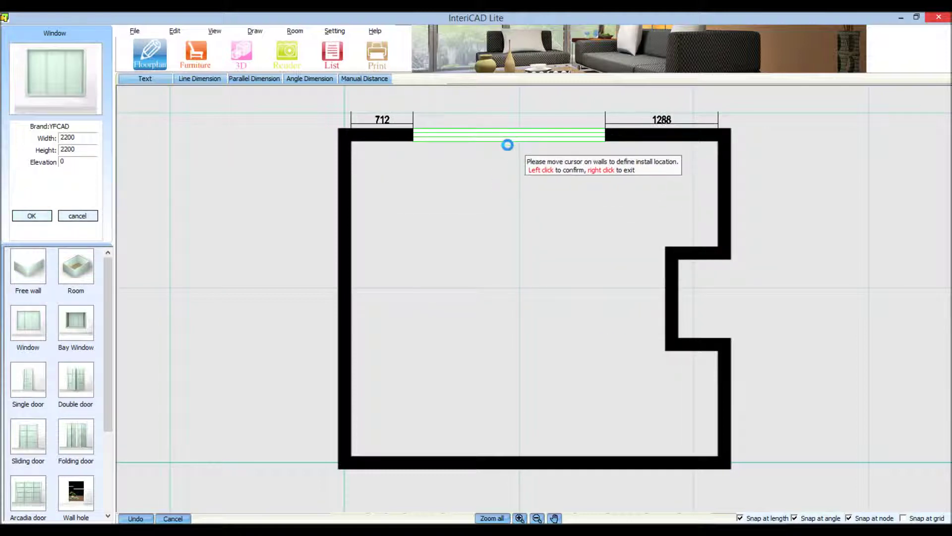
left_click(507, 141)
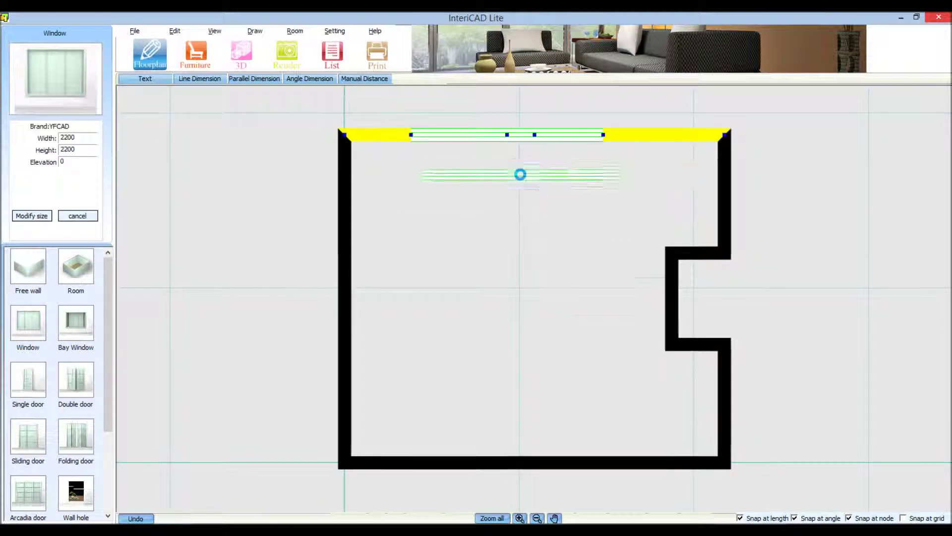
left_click(433, 130)
left_click(293, 111)
Position the window 1300 and 700 from the top wall's ends.
left_click(509, 137)
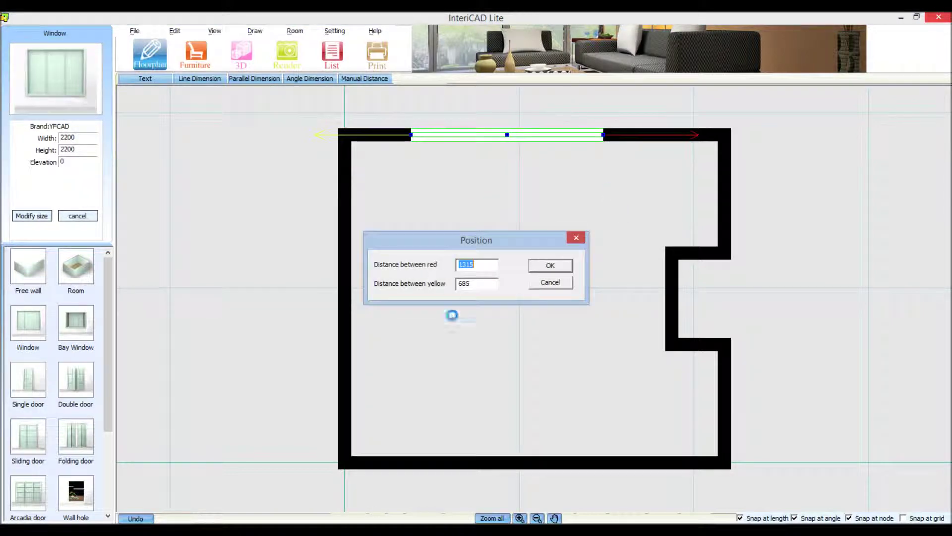
double_click(475, 284)
type("700")
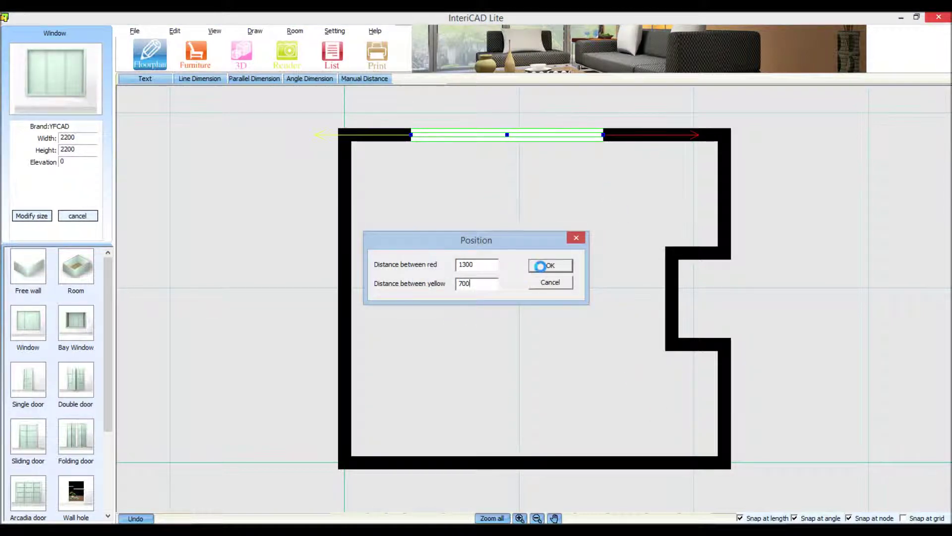
left_click(540, 265)
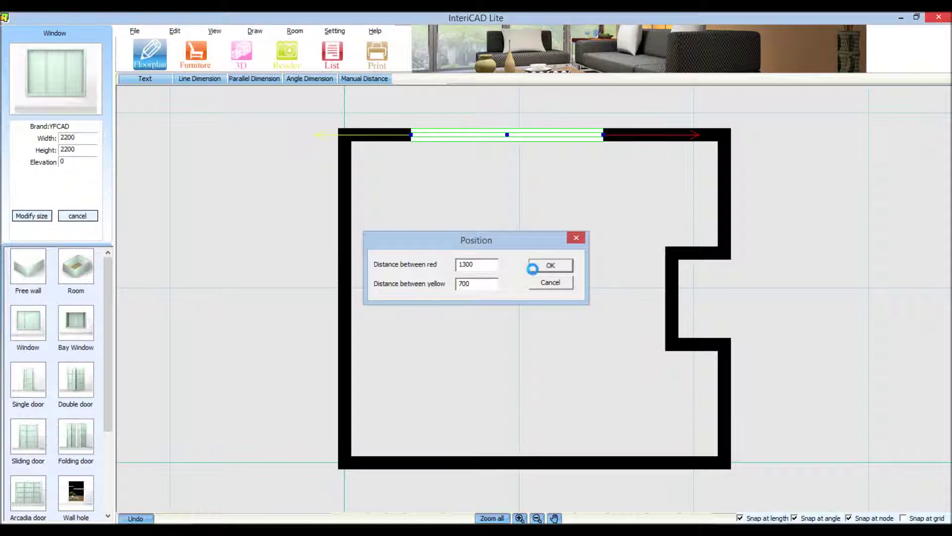
left_click(482, 138)
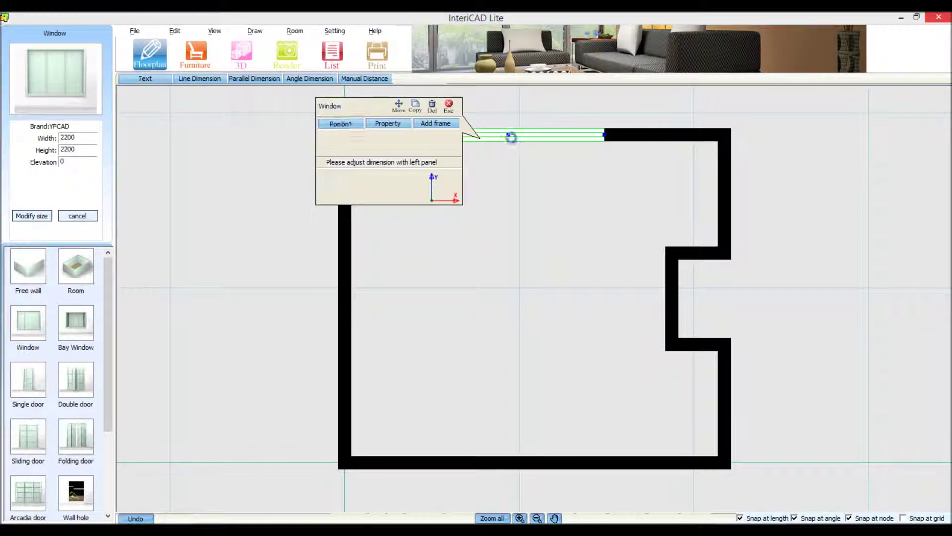
left_click(509, 136)
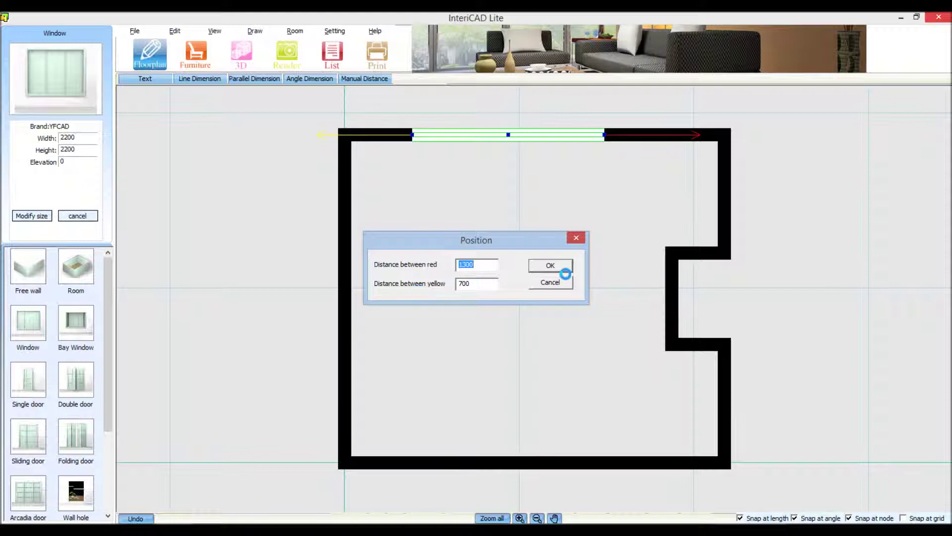
left_click(564, 267)
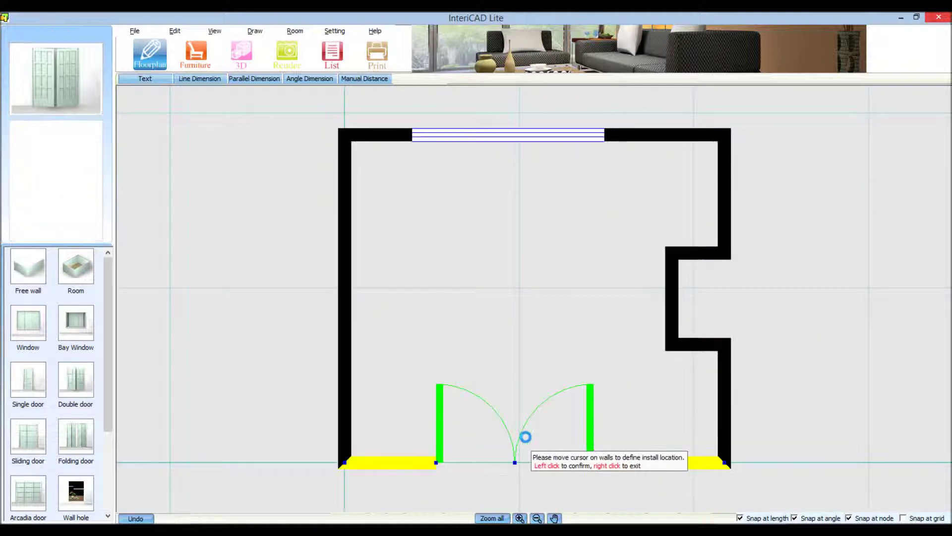
Place an 1800-wide double door in the bottom wall and add an auto ceiling at 2500.
left_click(515, 438)
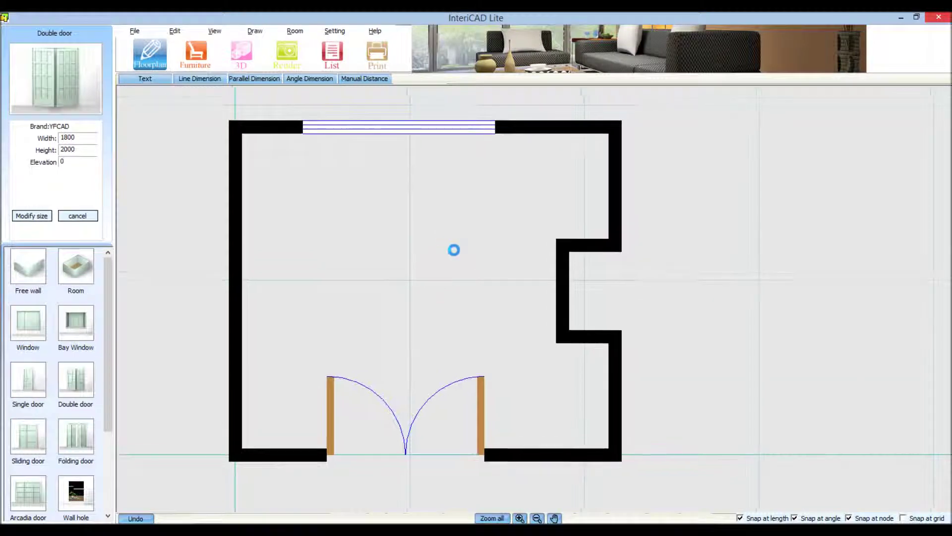
left_click(294, 34)
left_click(307, 99)
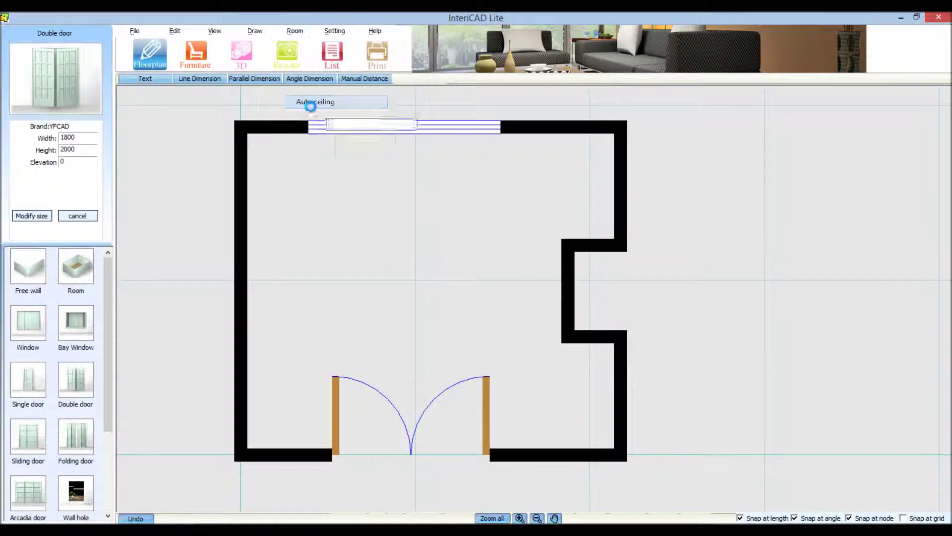
left_click(364, 260)
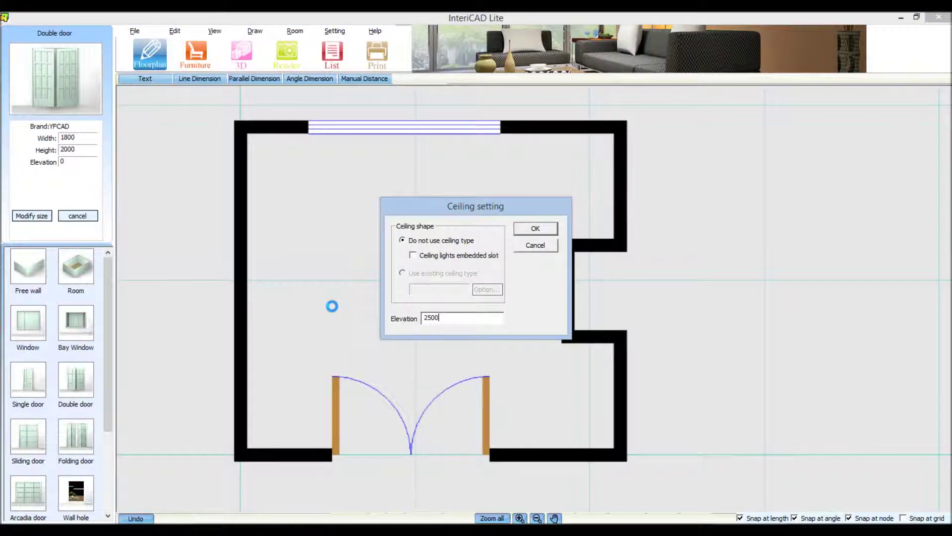
left_click(533, 231)
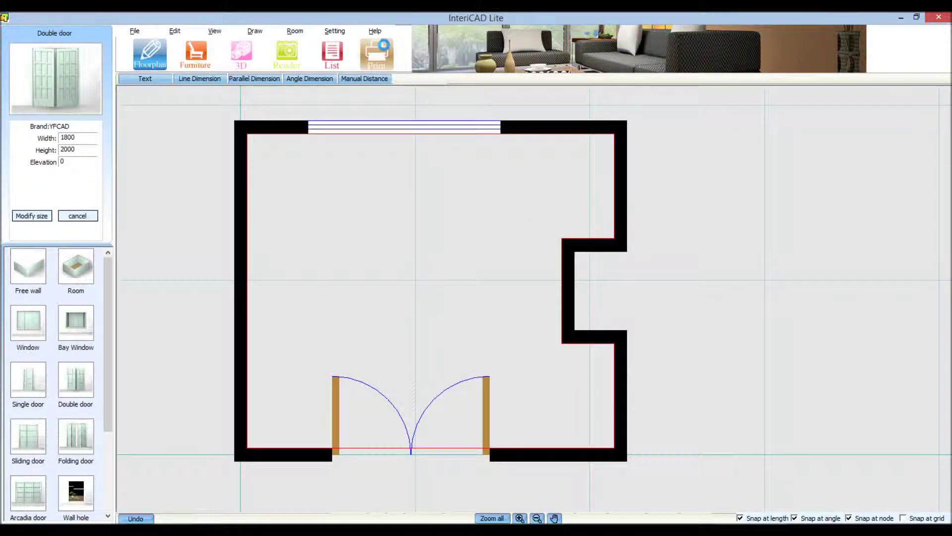
left_click(298, 31)
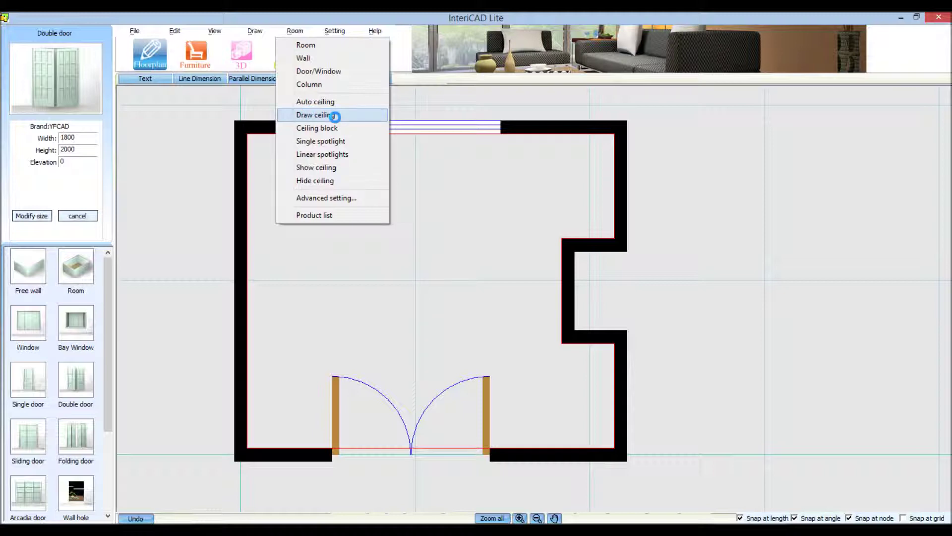
Draw a 3600-long ceiling strip along the top wall with elevation 2800.
left_click(288, 28)
left_click(335, 114)
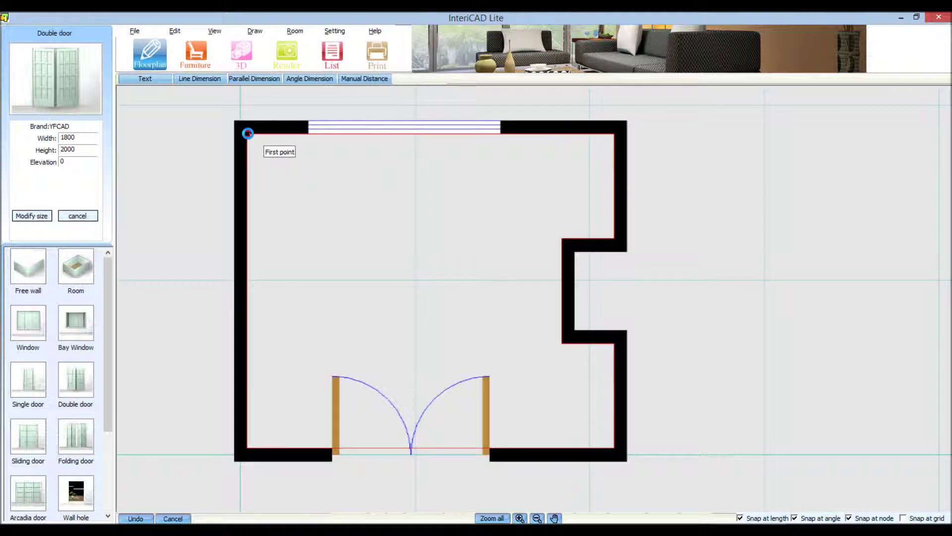
left_click(248, 134)
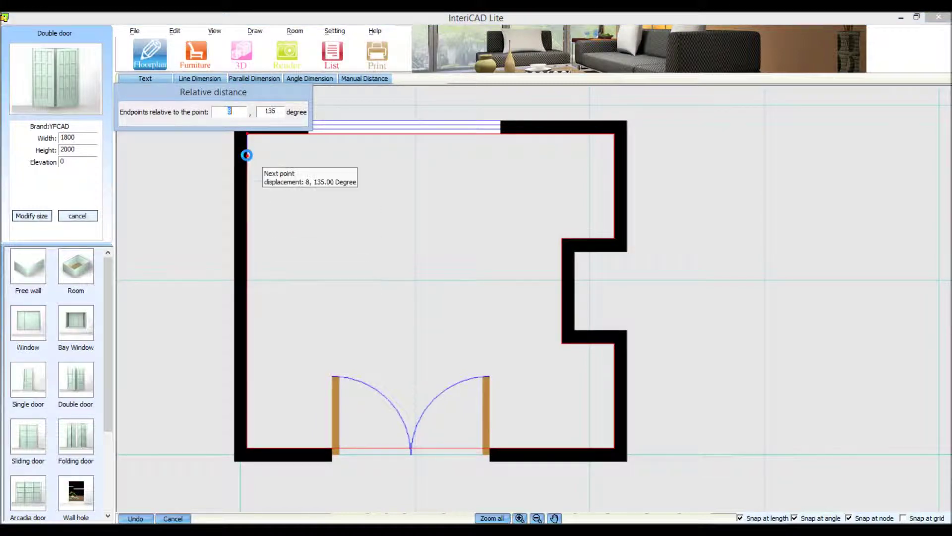
left_click(248, 155)
type("3600")
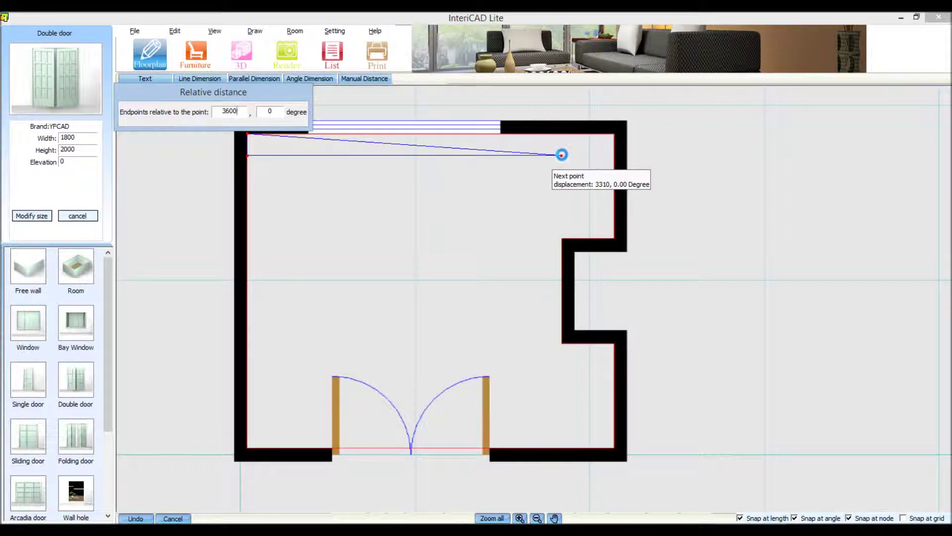
left_click(561, 155)
type("250")
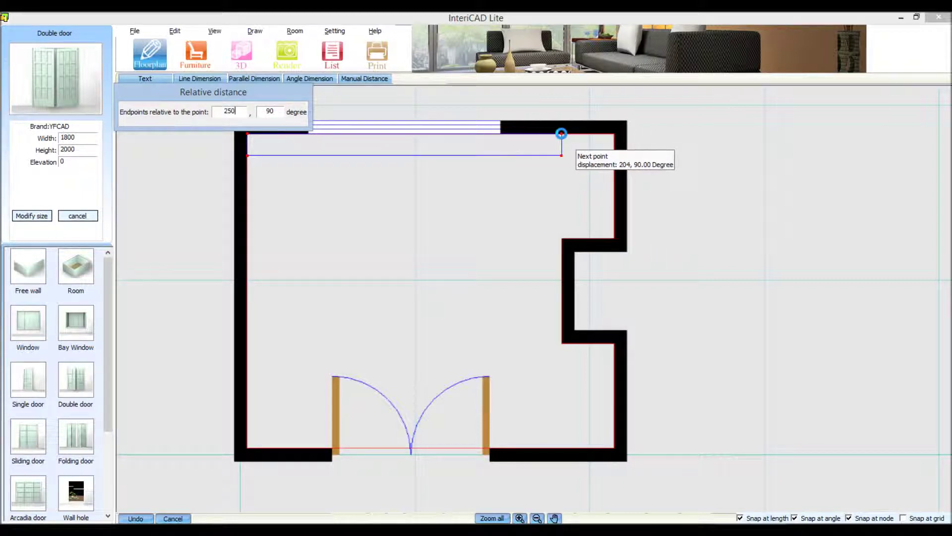
left_click(562, 133)
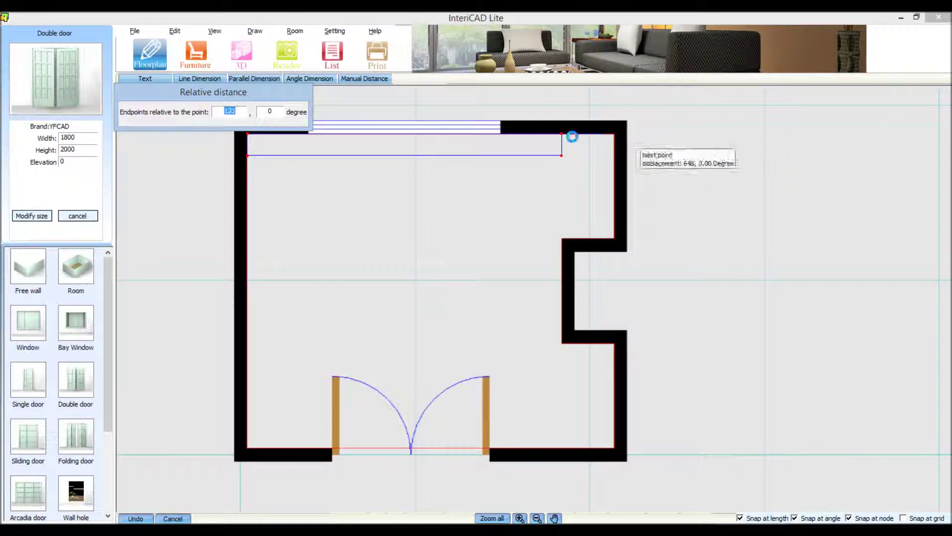
right_click(566, 122)
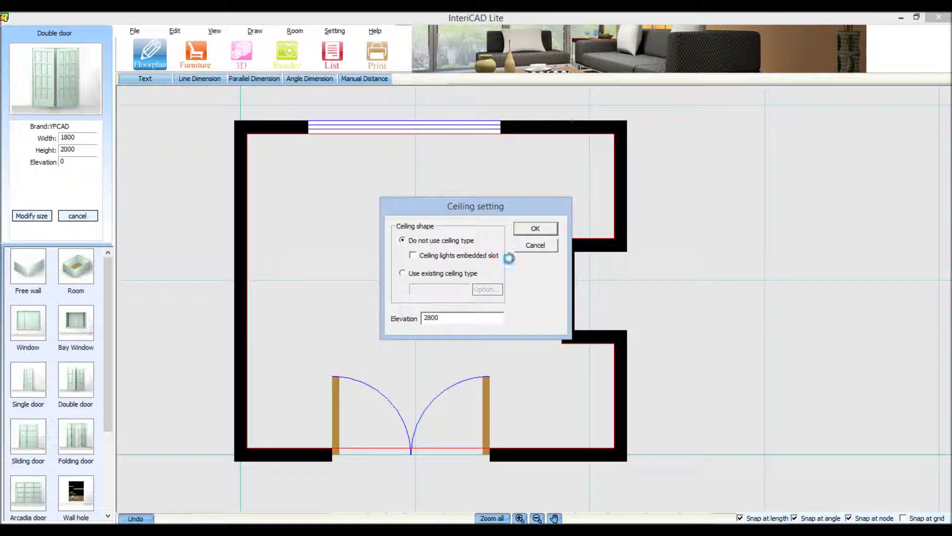
left_click_drag(423, 317, 511, 311)
left_click(536, 227)
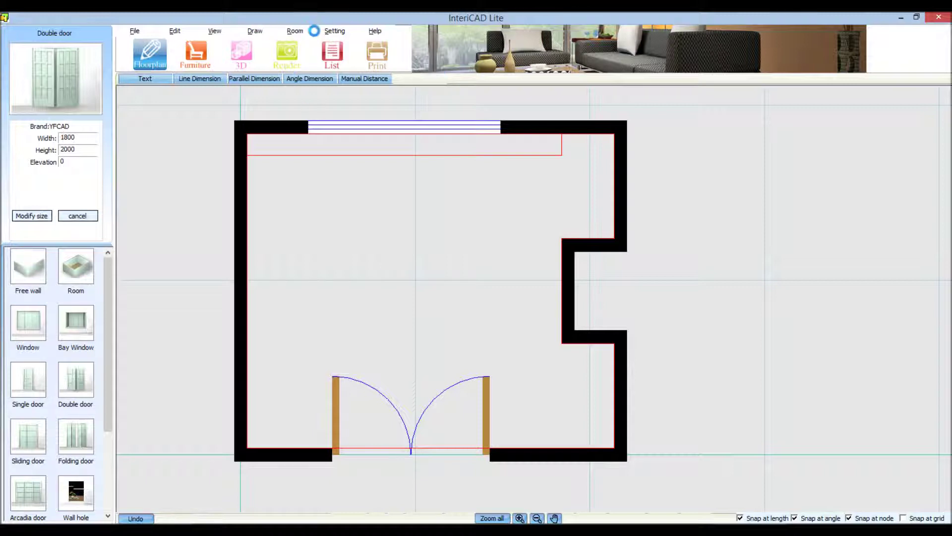
left_click(295, 31)
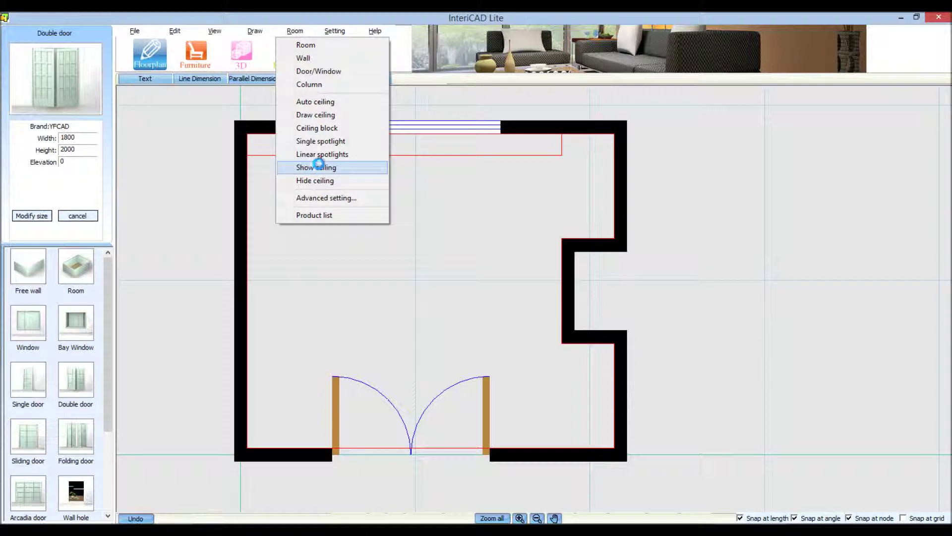
Add two lines of five linear spotlights along the room's left and right sides.
left_click(295, 30)
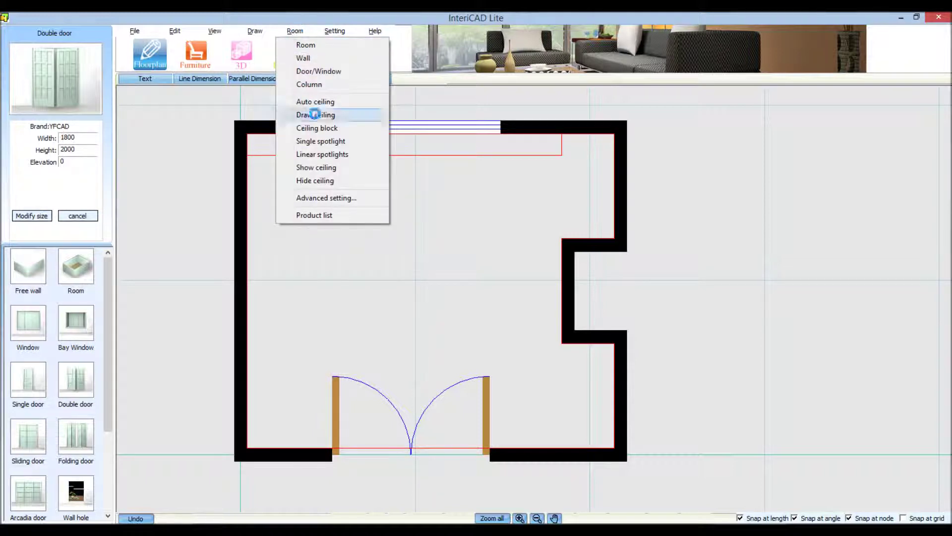
left_click(320, 154)
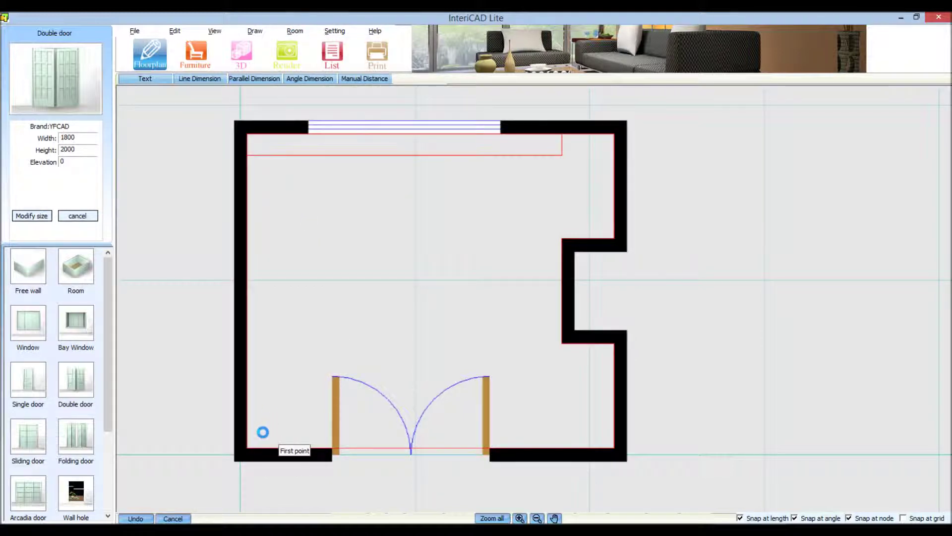
left_click(263, 434)
left_click(263, 166)
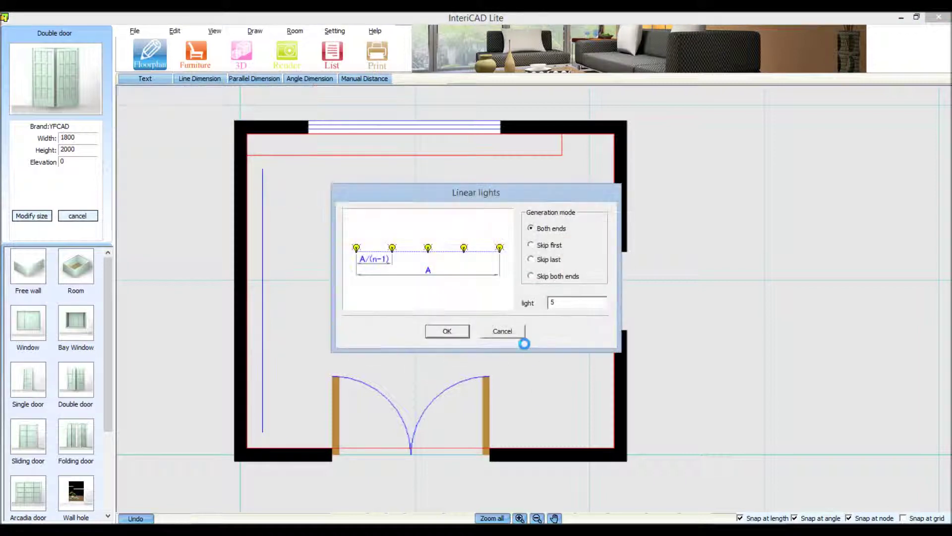
left_click(450, 331)
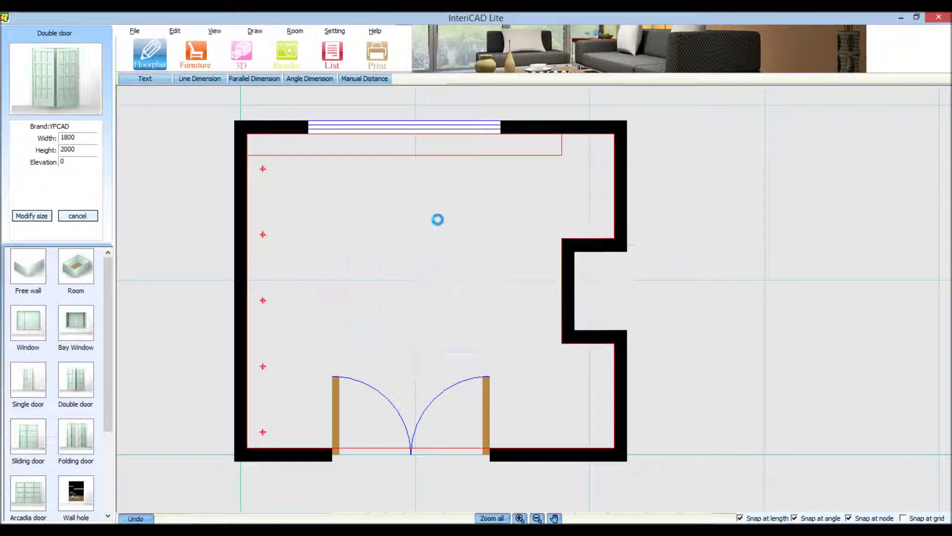
left_click(547, 435)
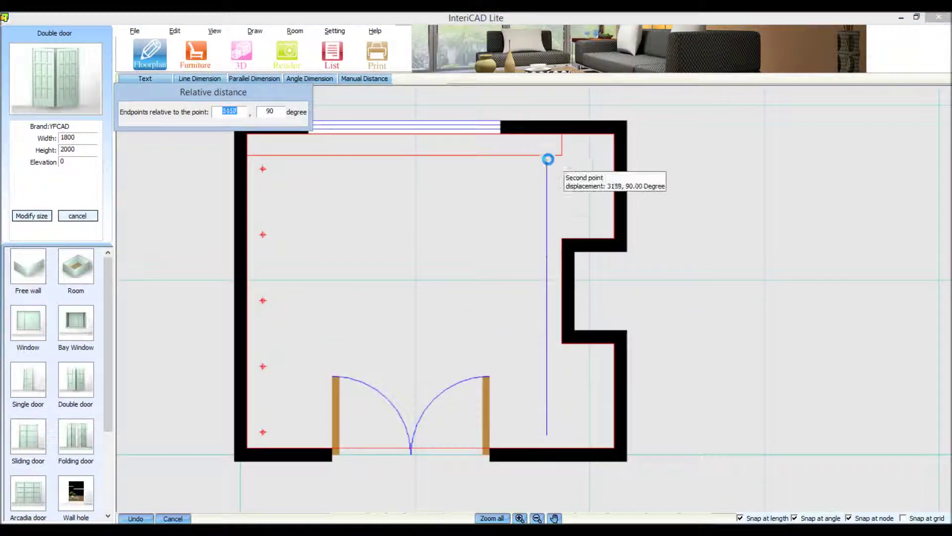
left_click(546, 169)
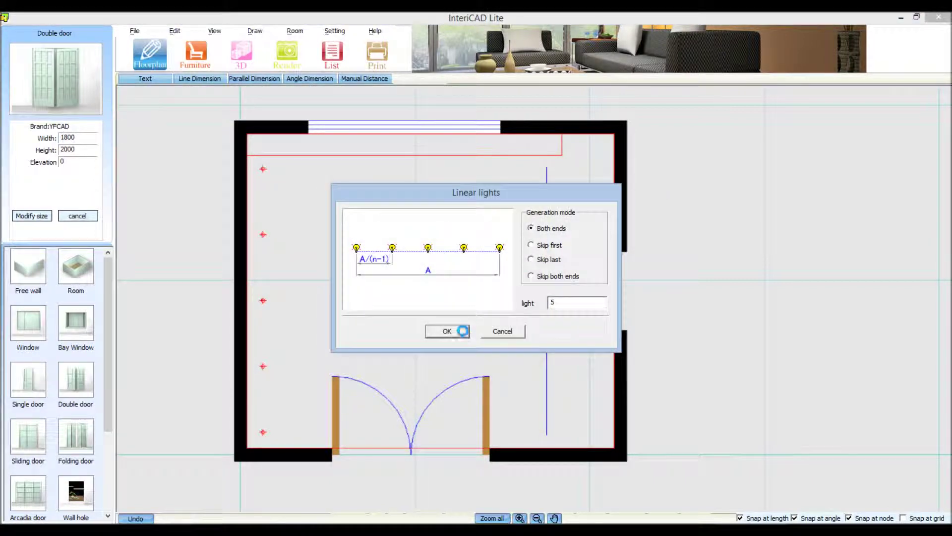
left_click(454, 330)
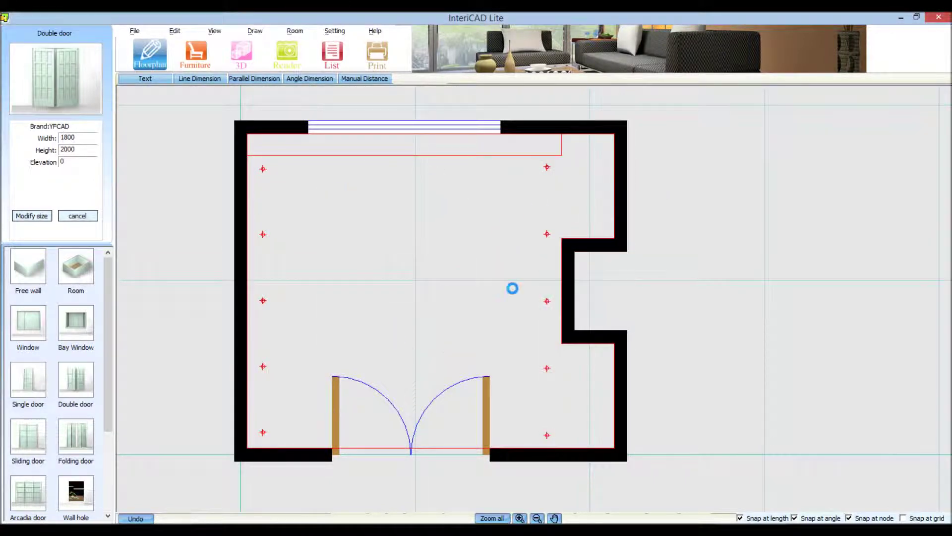
left_click(195, 54)
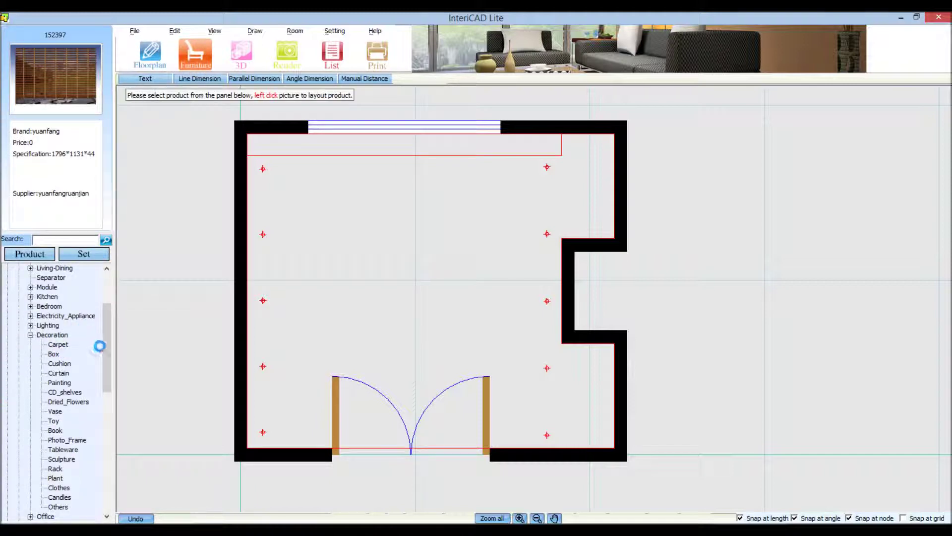
Place a Living-Dining armchair against the top wall and a rotated sofa on the left wall.
scroll(89, 347, "up", 3)
left_click(30, 344)
left_click(31, 354)
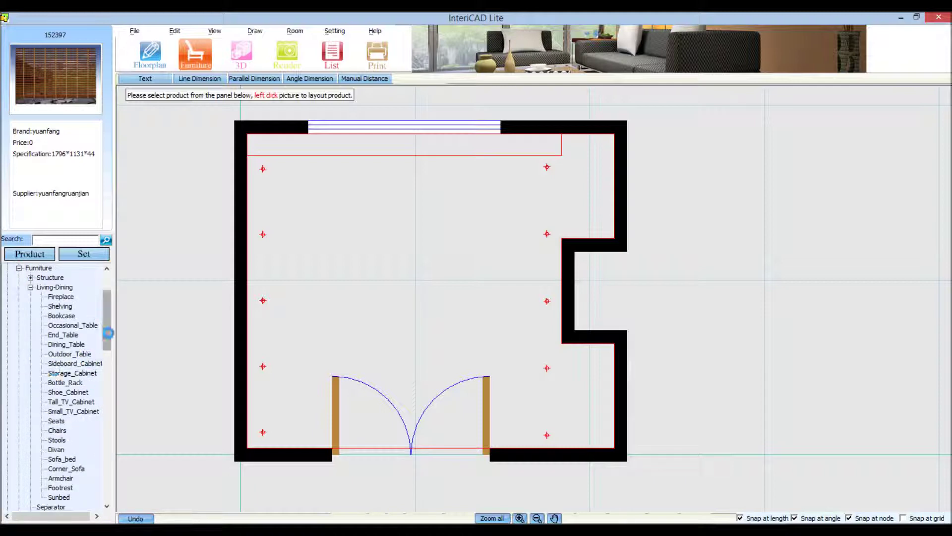
scroll(64, 305, "down", 6)
left_click(61, 306)
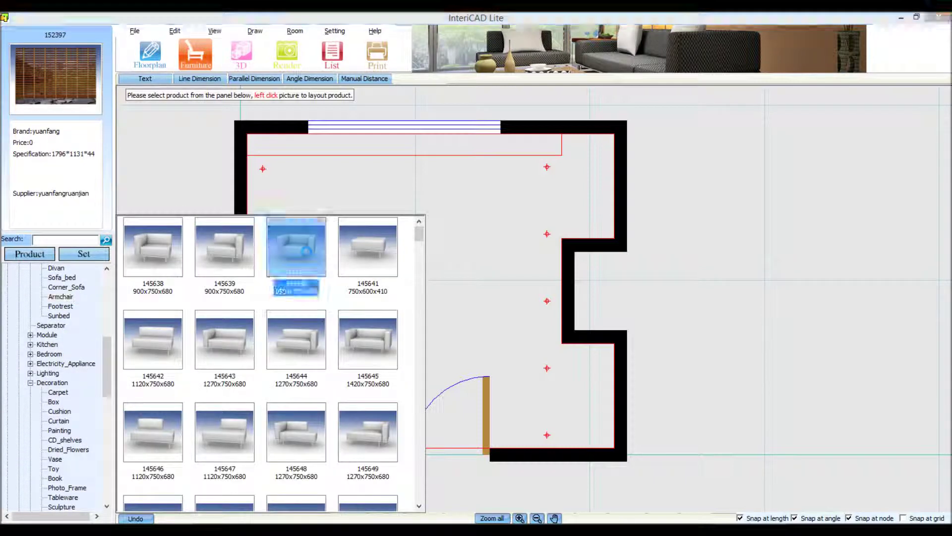
left_click(293, 246)
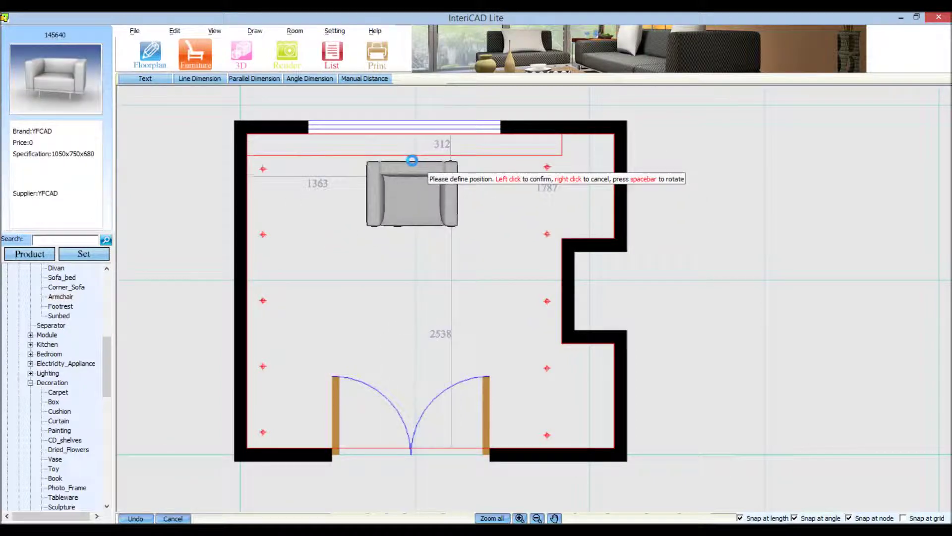
left_click(411, 158)
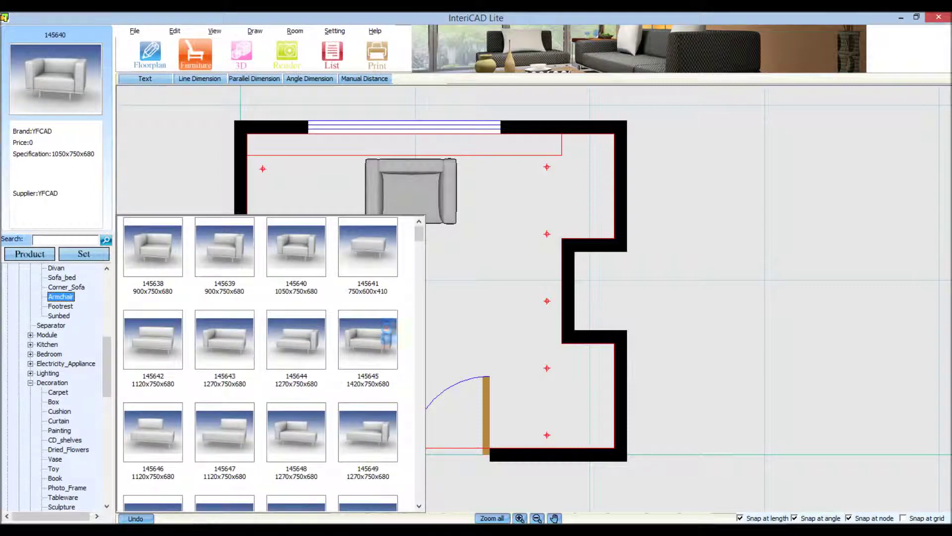
left_click(387, 328)
key("space")
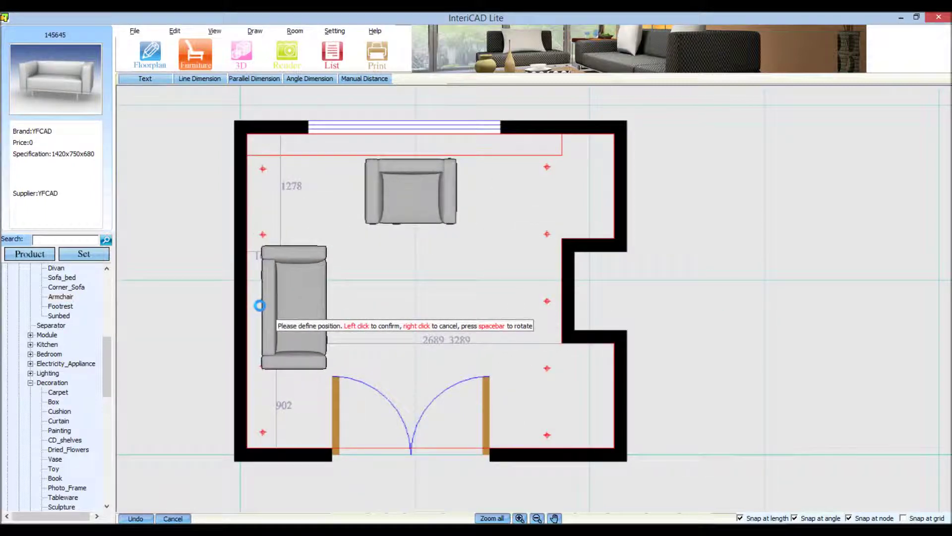
left_click(260, 305)
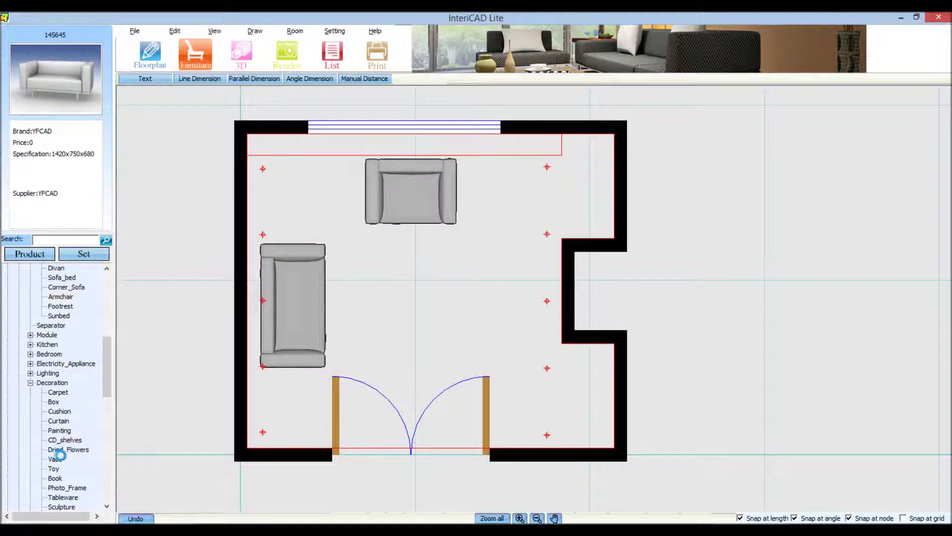
Place the white square ottoman at an angle mid-room, sized 800 by 800.
left_click(56, 316)
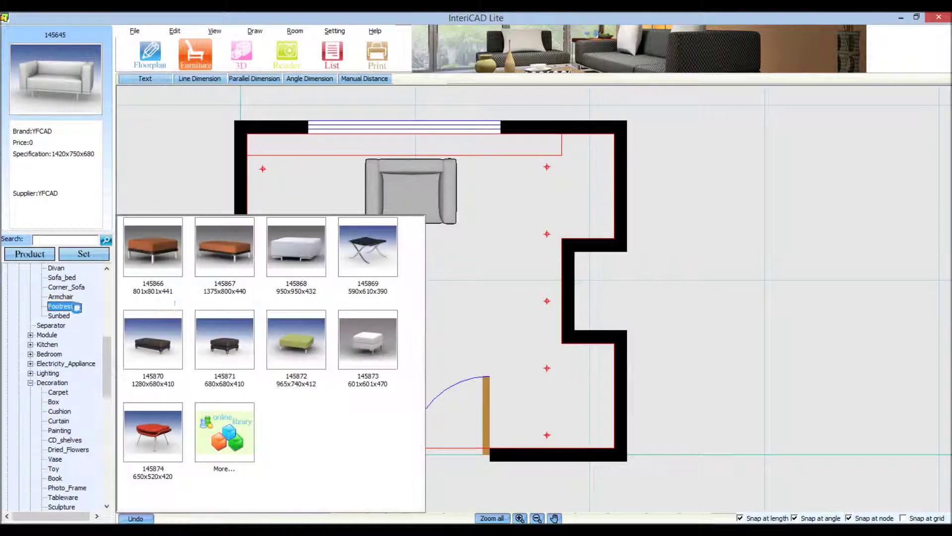
left_click(297, 255)
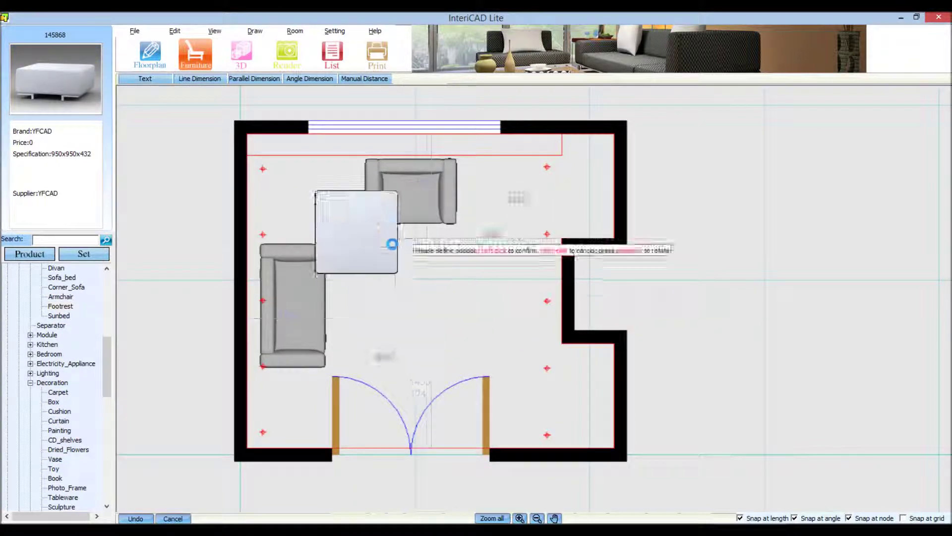
key("space")
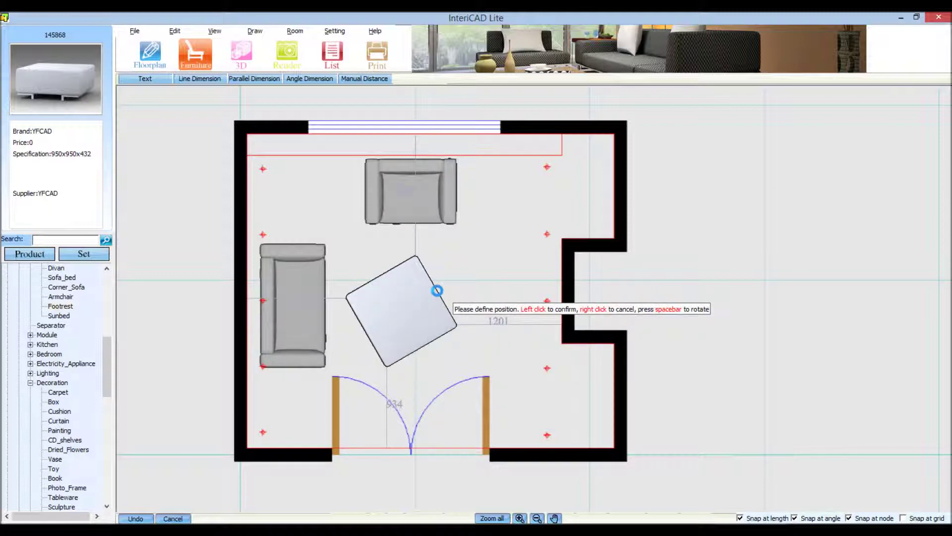
left_click(441, 281)
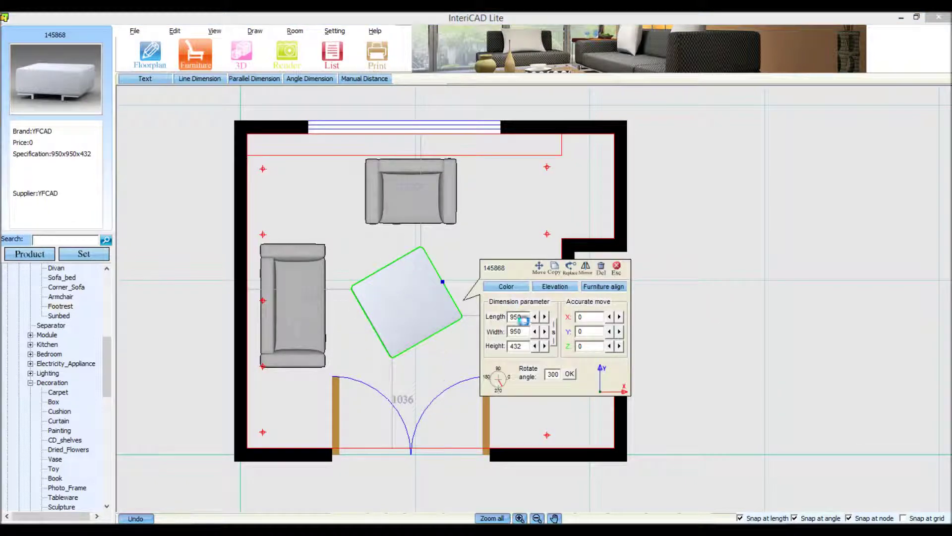
type("800")
key("Return")
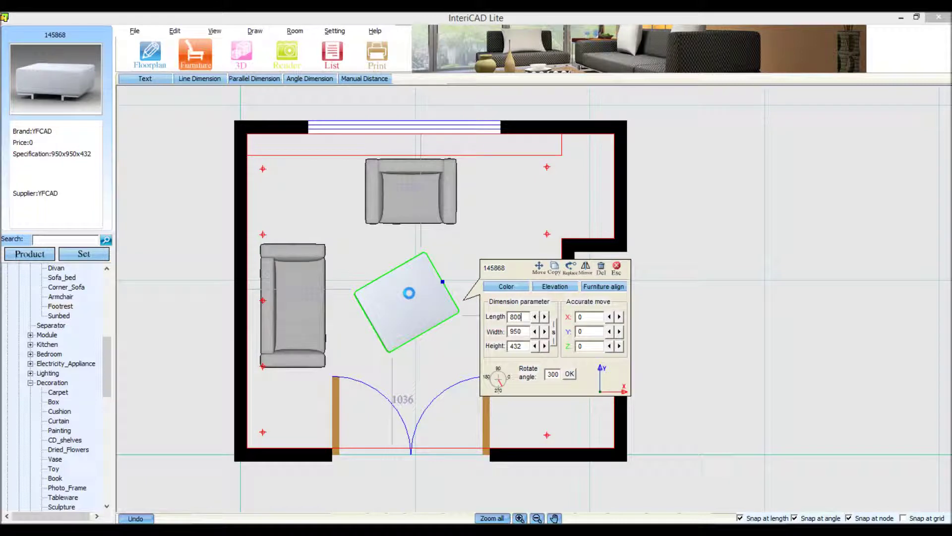
type("800")
key("Return")
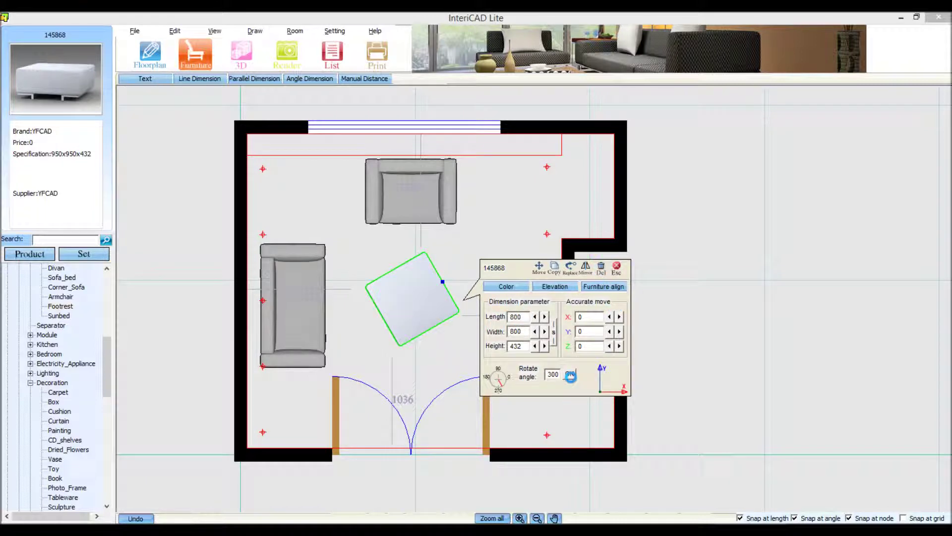
left_click(618, 266)
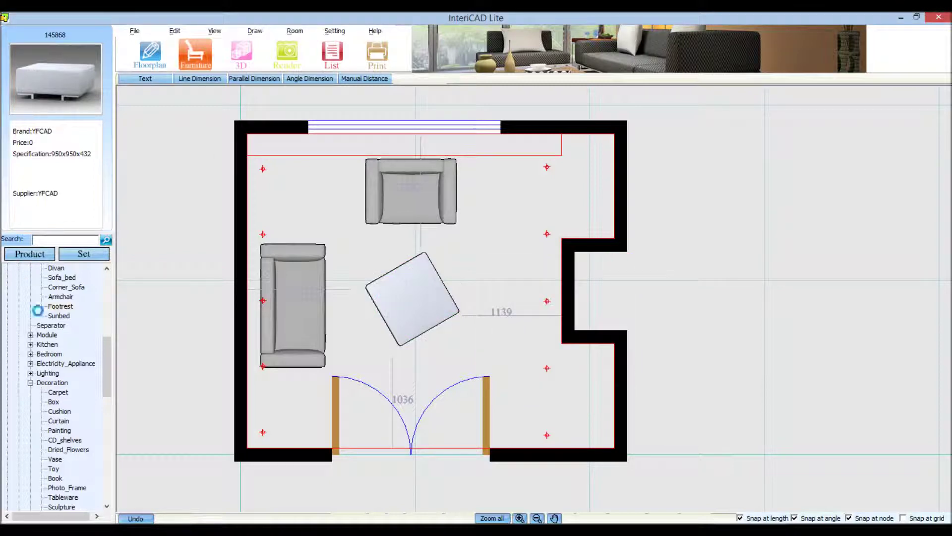
left_click(153, 246)
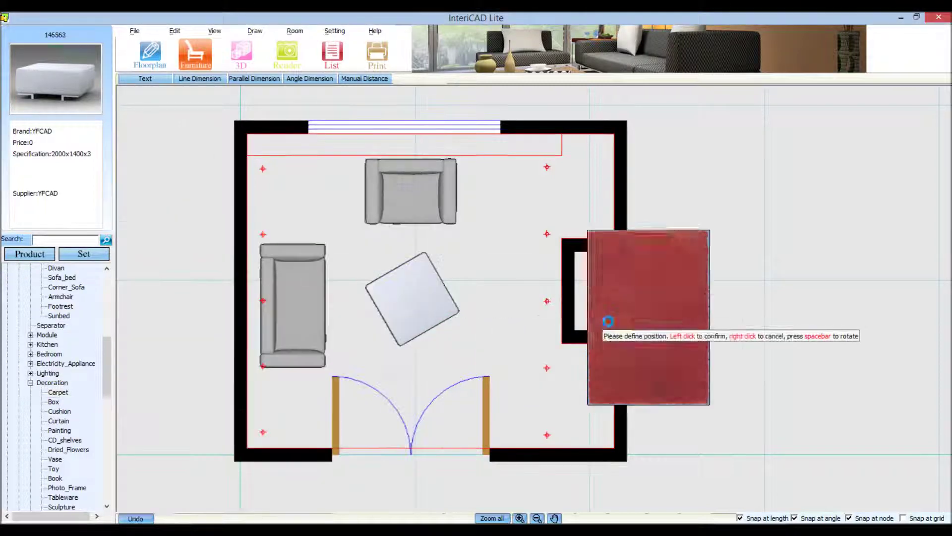
Lay the rotated red carpet mid-room, sized 2500 by 2500.
key("space")
key("space")
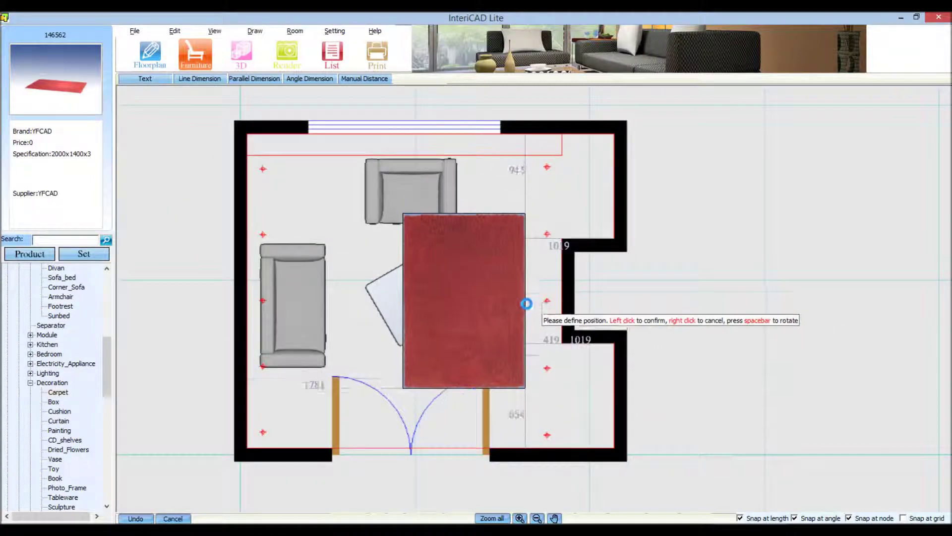
left_click(527, 300)
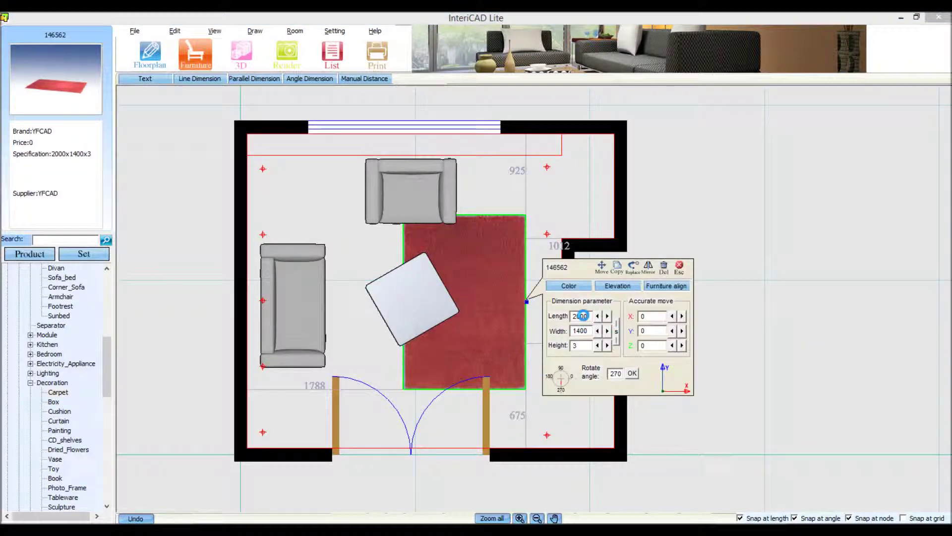
type("2500")
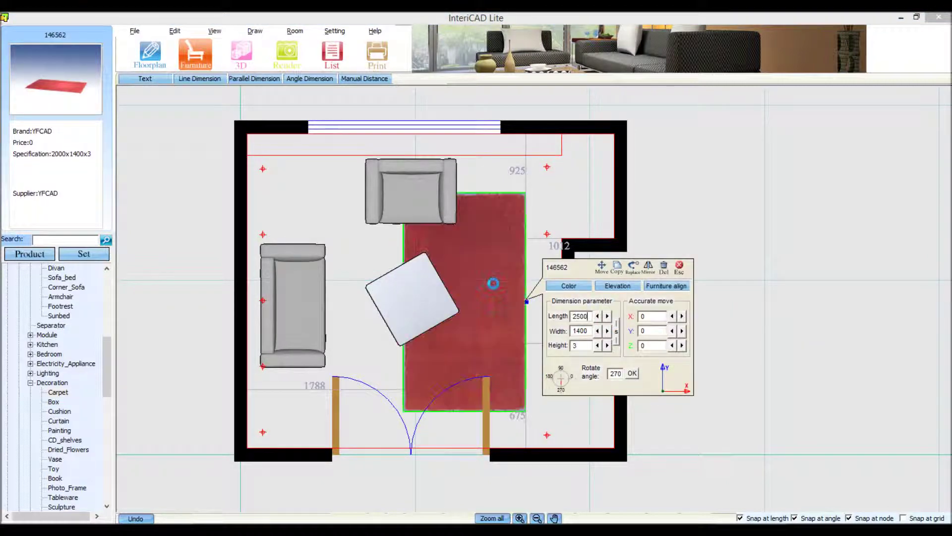
key("Tab")
type("2500")
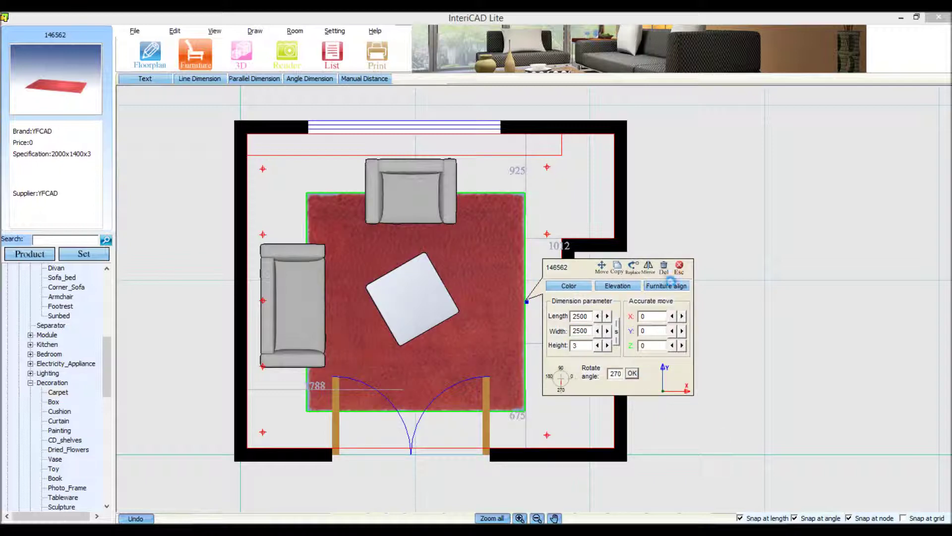
left_click(677, 270)
Browse the Bookcase models in the Living-Dining library.
left_click_drag(109, 382, 109, 331)
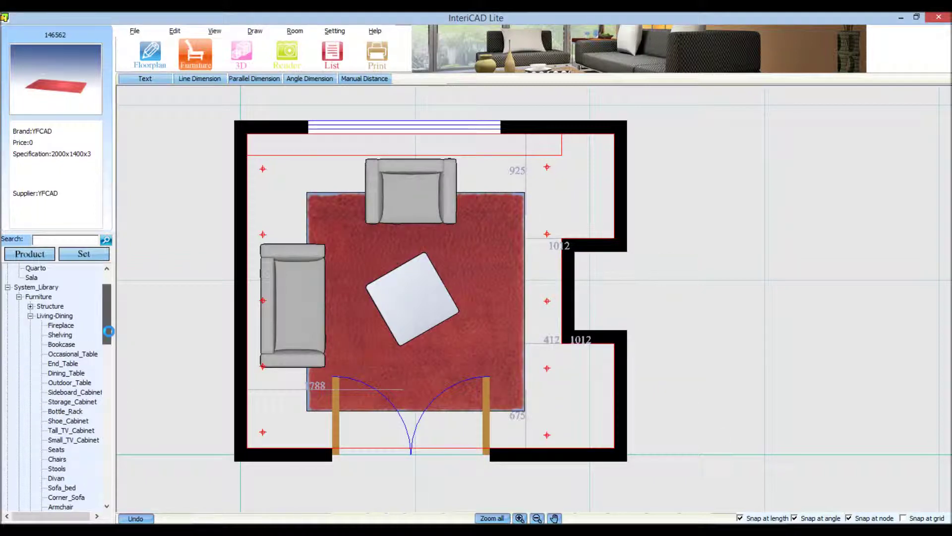
left_click(61, 344)
left_click_drag(419, 287, 404, 416)
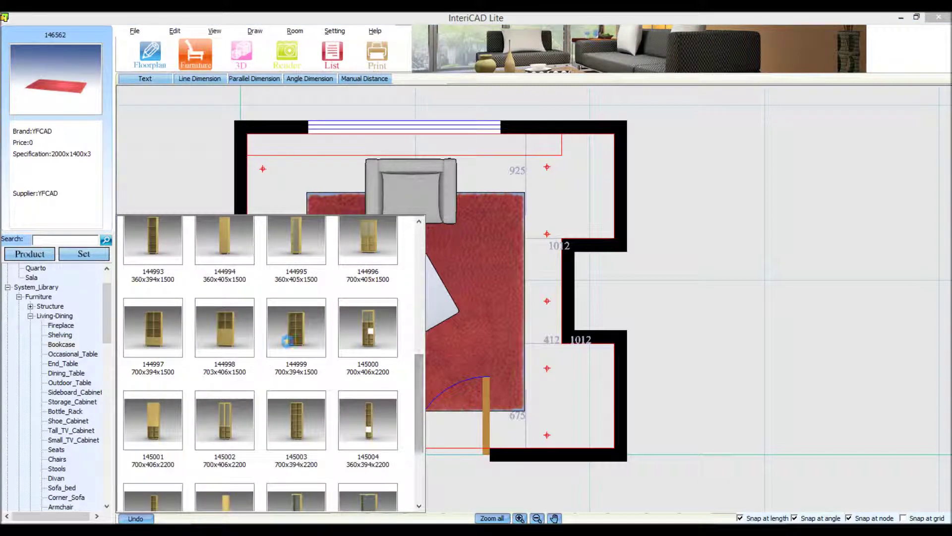
Place a bookcase on the upper right wall and size it 1200 by 600.
left_click(296, 327)
left_click(621, 186)
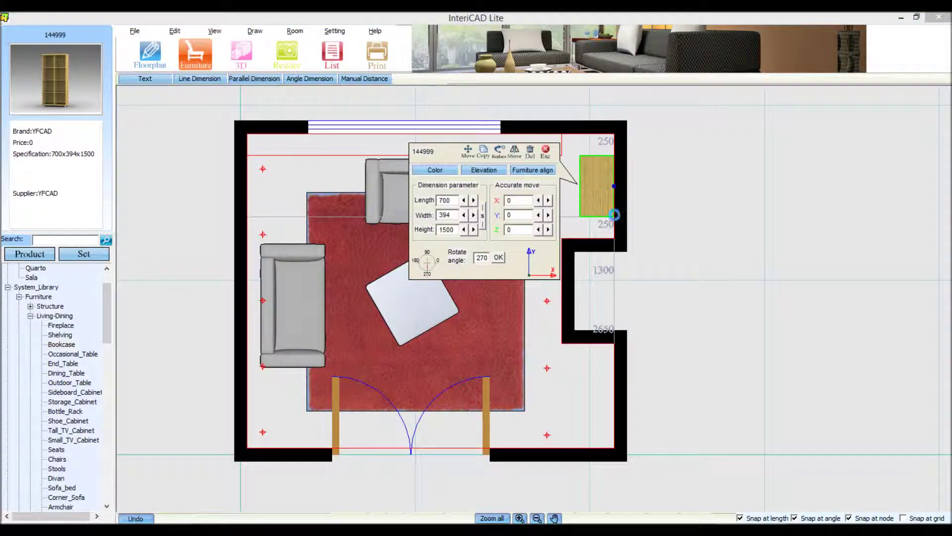
type("120")
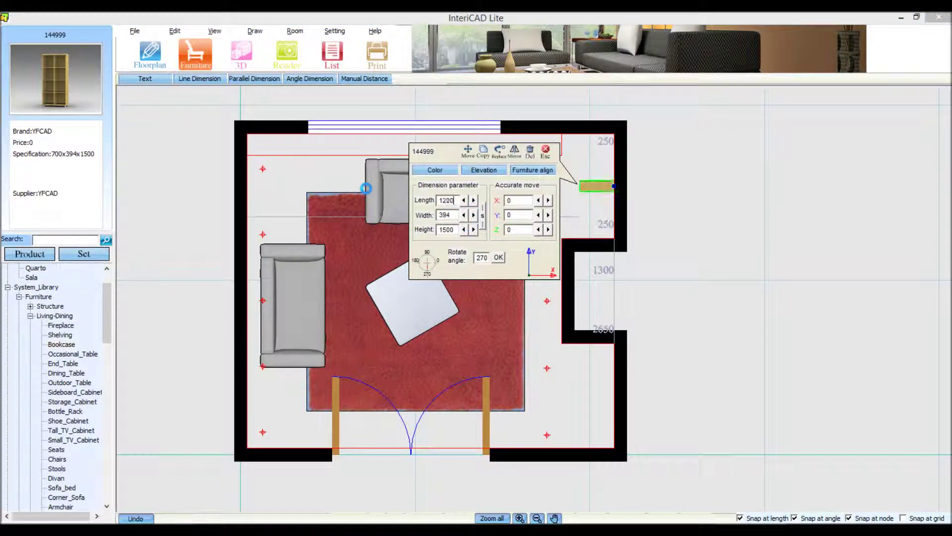
type("0")
double_click(450, 216)
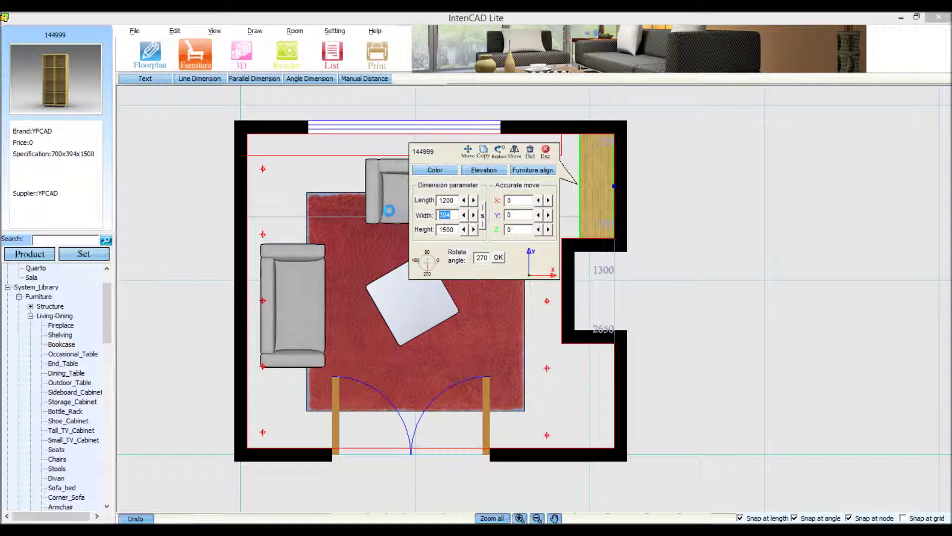
type("600")
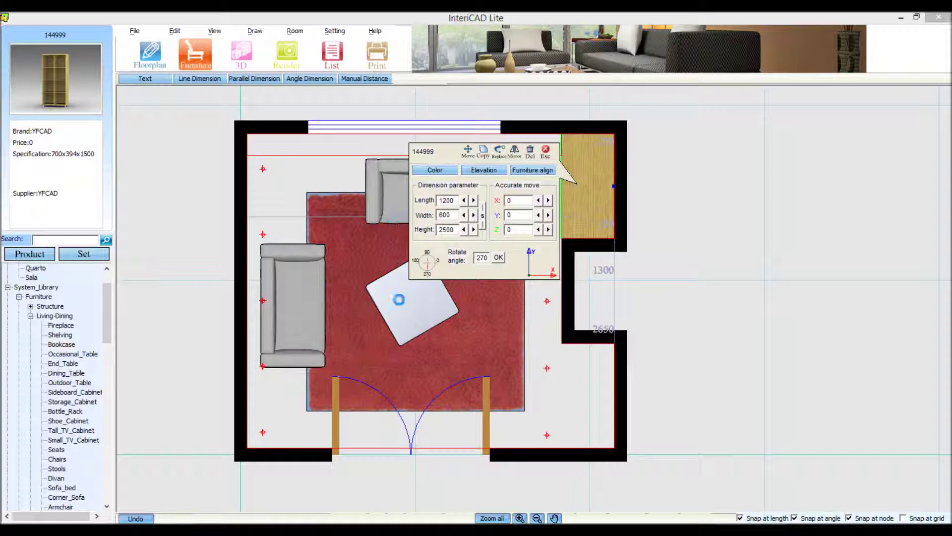
left_click(499, 257)
Copy the bookcase onto the lower right wall, below the notch.
left_click(548, 151)
left_click(593, 177)
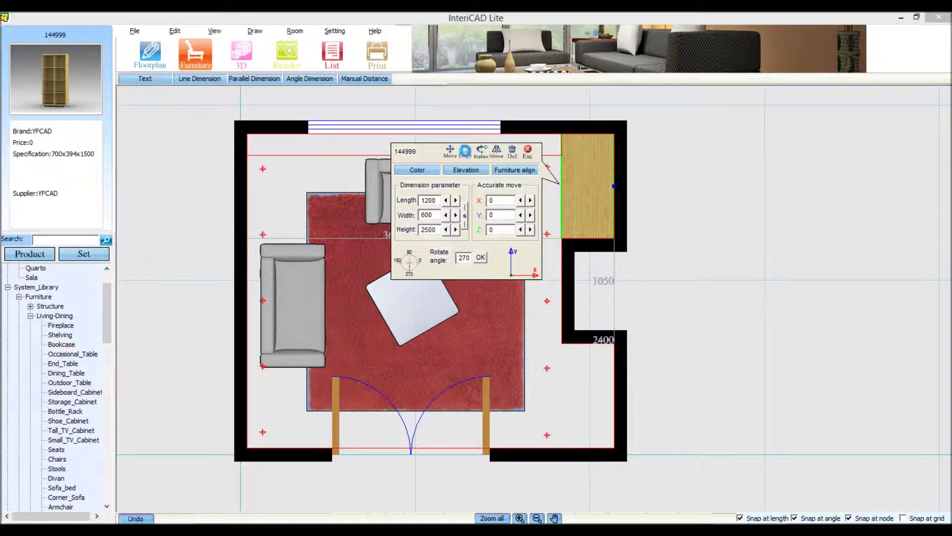
left_click(465, 150)
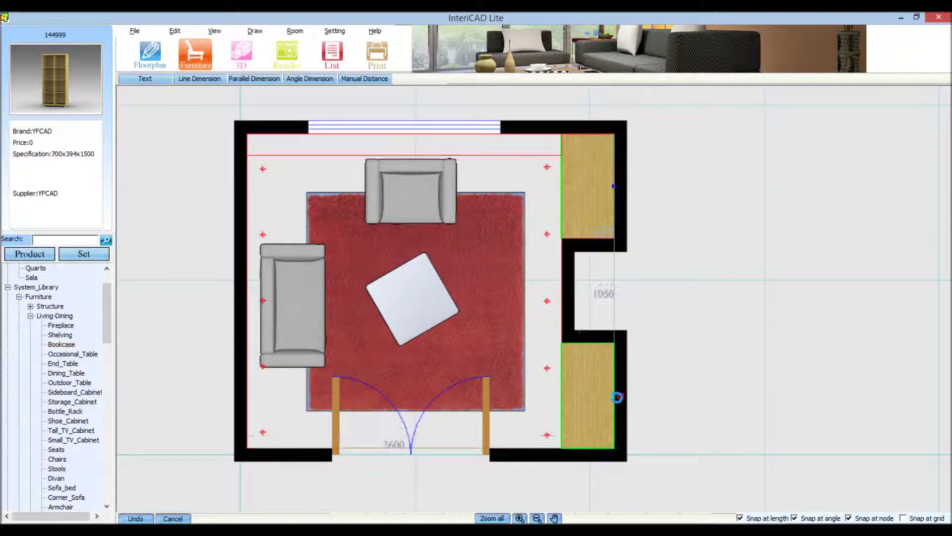
left_click(615, 396)
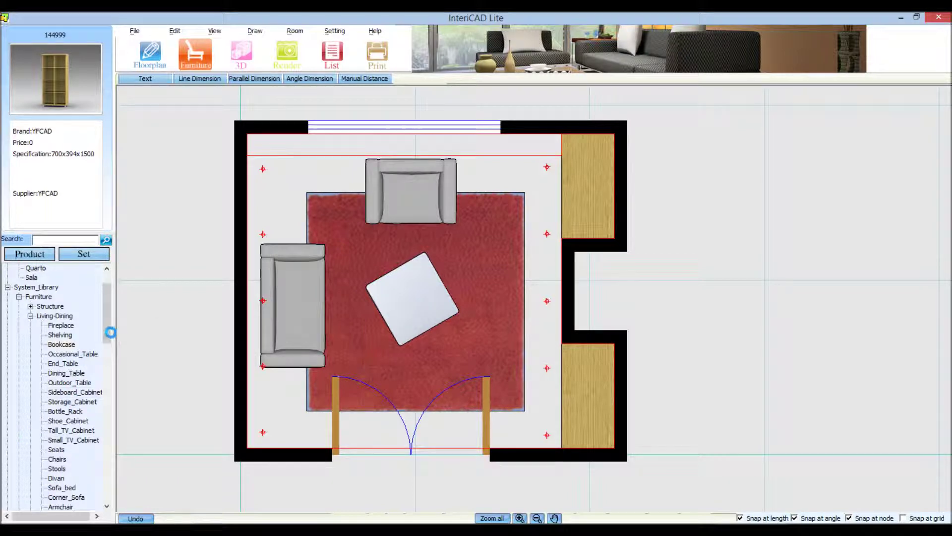
left_click_drag(107, 333, 107, 339)
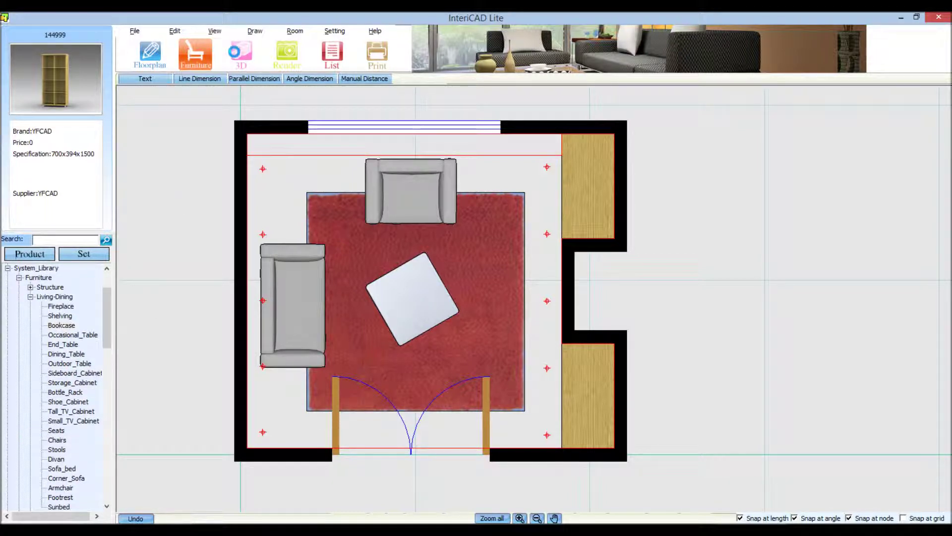
left_click(241, 52)
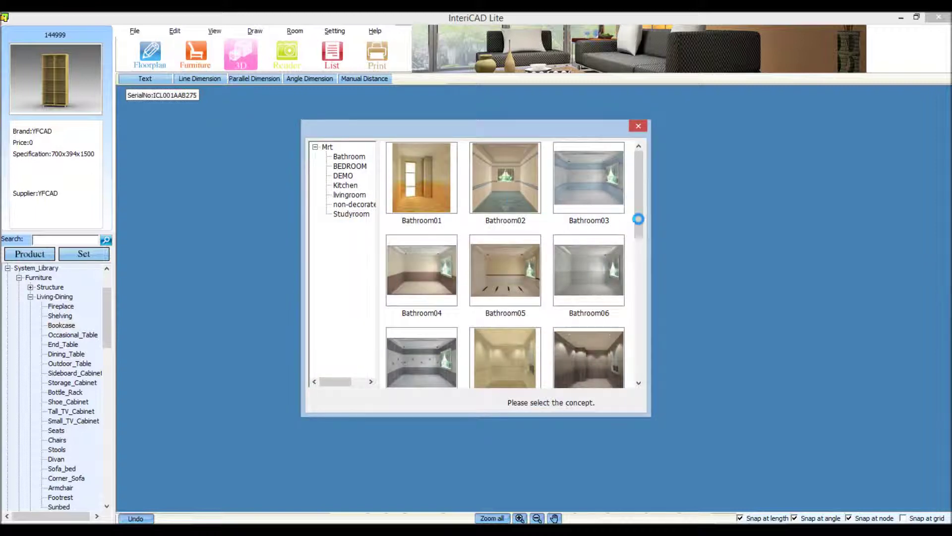
Pick the non-decorated living room concept to enter the 3D view.
left_click_drag(638, 219, 639, 287)
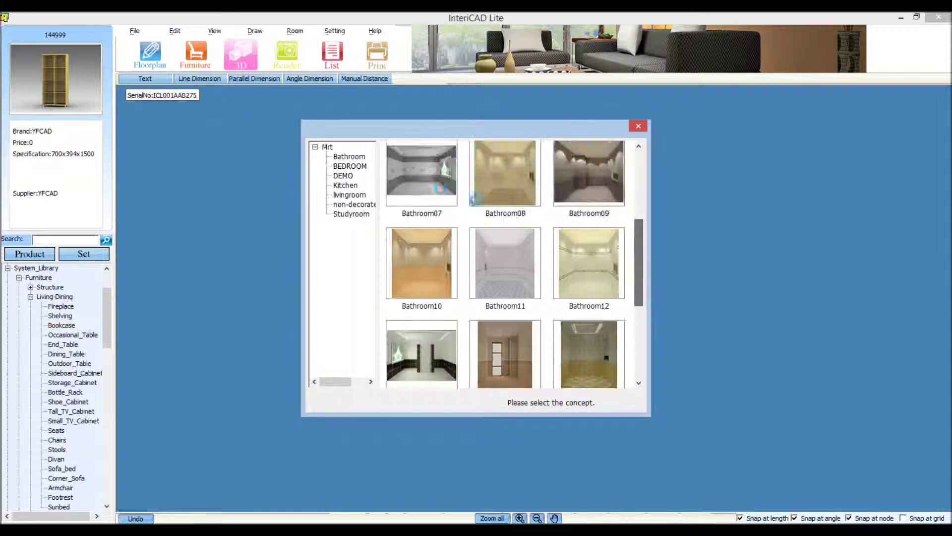
left_click(349, 195)
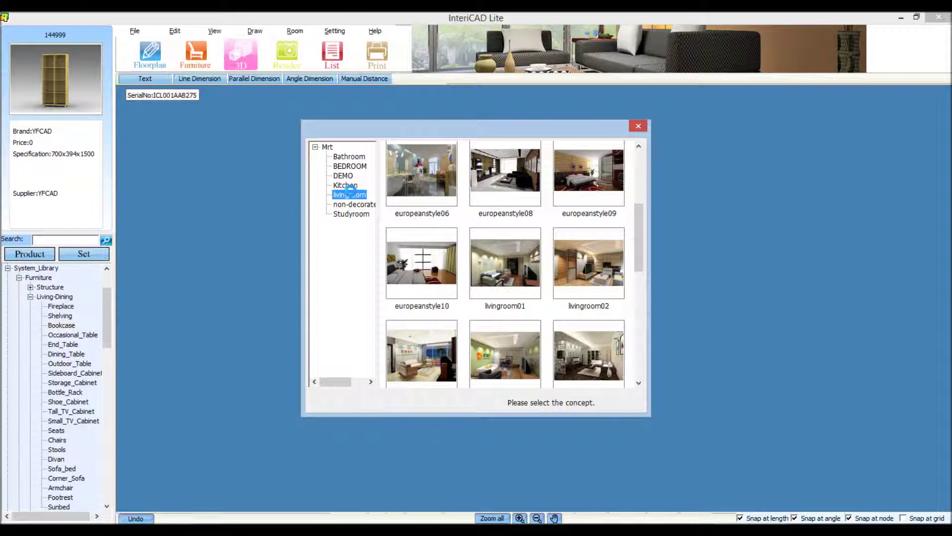
left_click(354, 204)
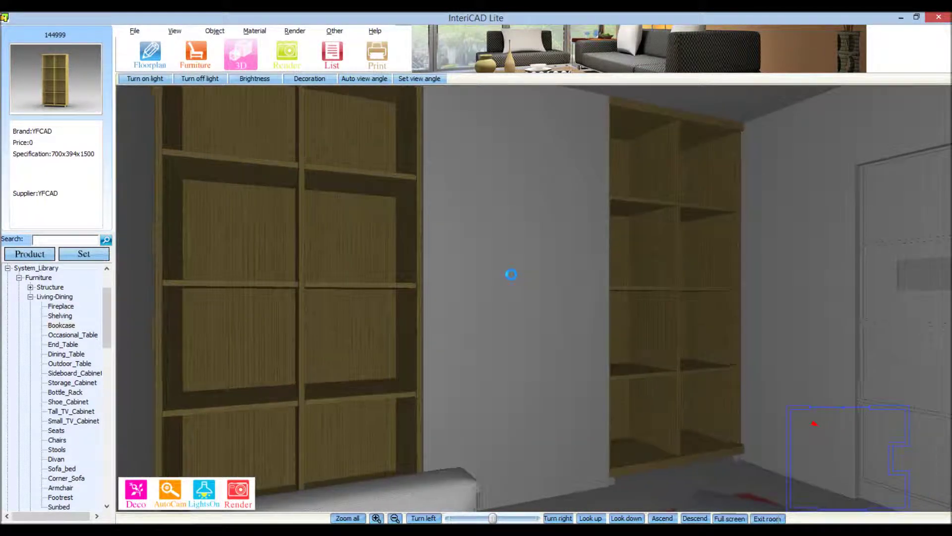
Pick the bookcase wood in the Material editor and apply it to the wall panel.
left_click(504, 221)
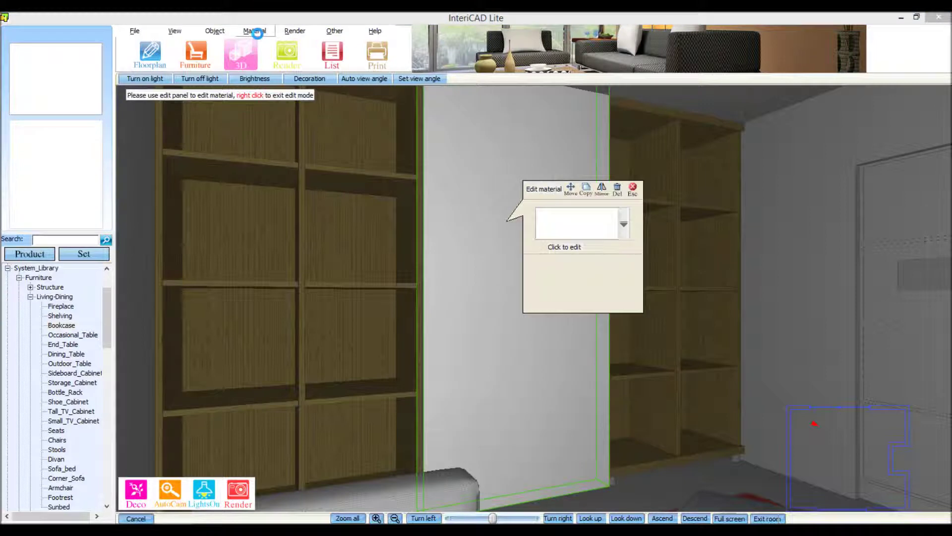
left_click(254, 30)
left_click(271, 44)
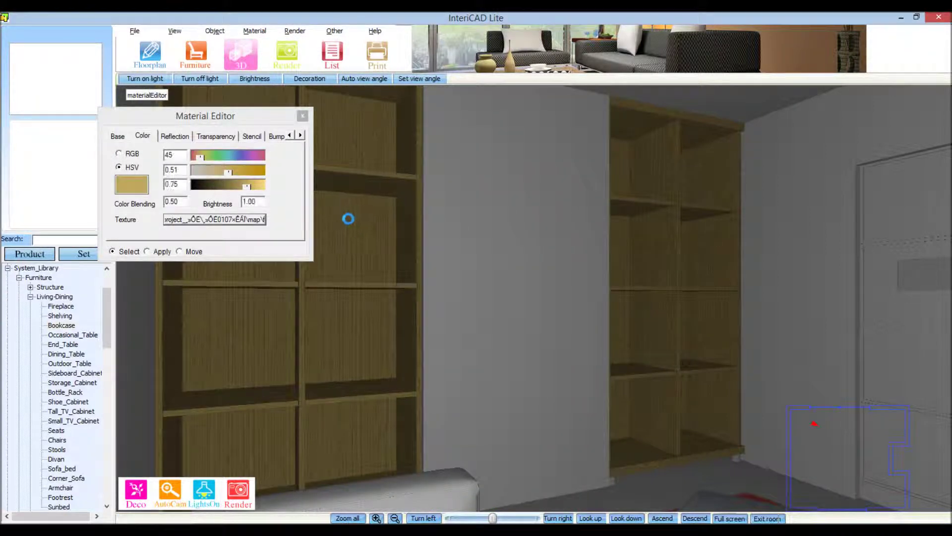
left_click(148, 251)
left_click(419, 316)
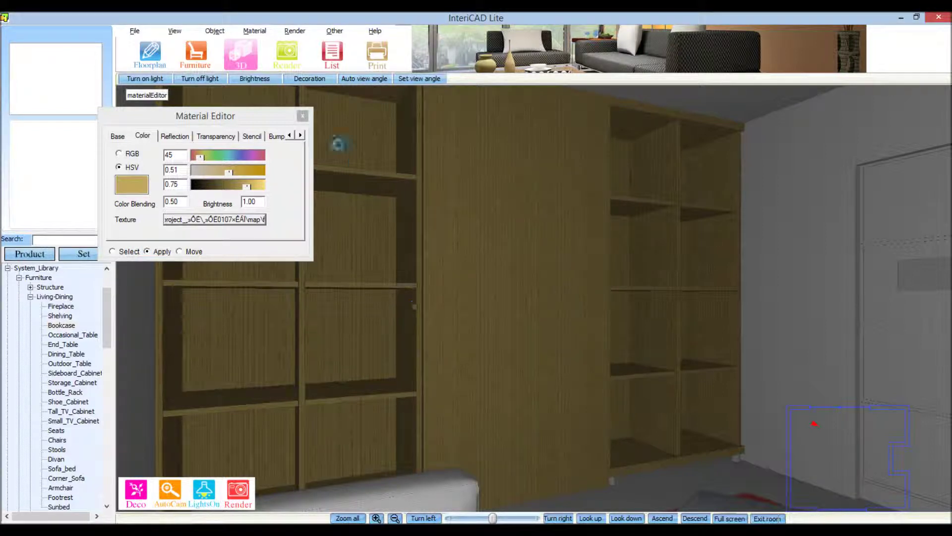
left_click(303, 116)
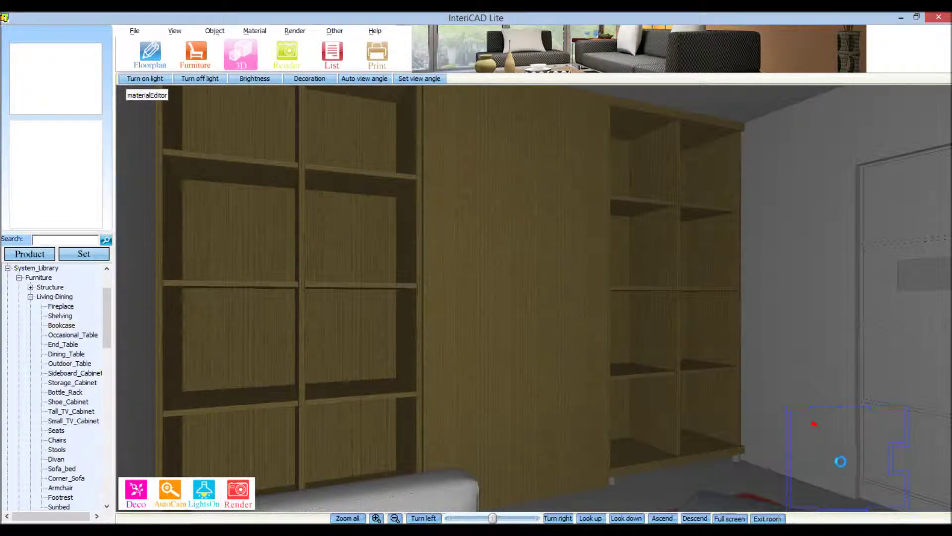
left_click(866, 494)
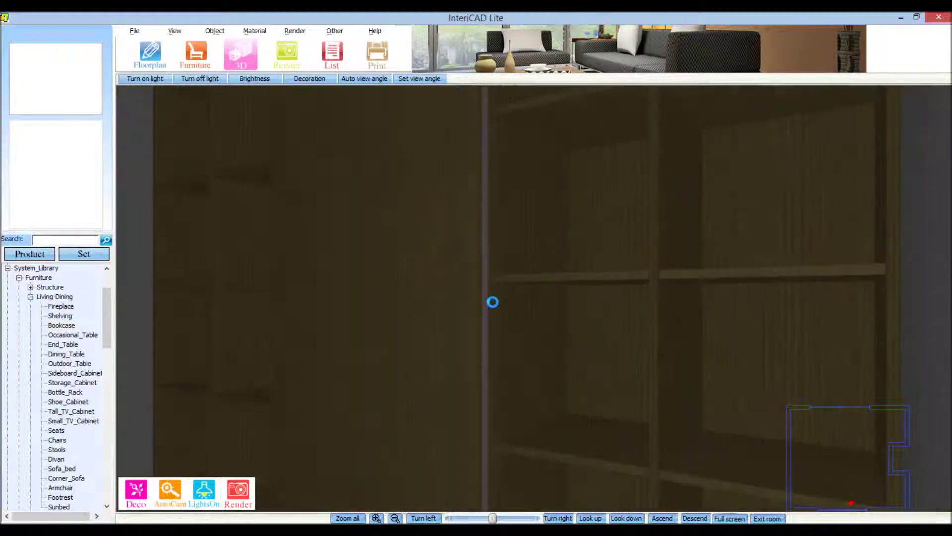
Retry applying the wood material, then turn the camera toward the wall behind the armchair.
left_click(255, 31)
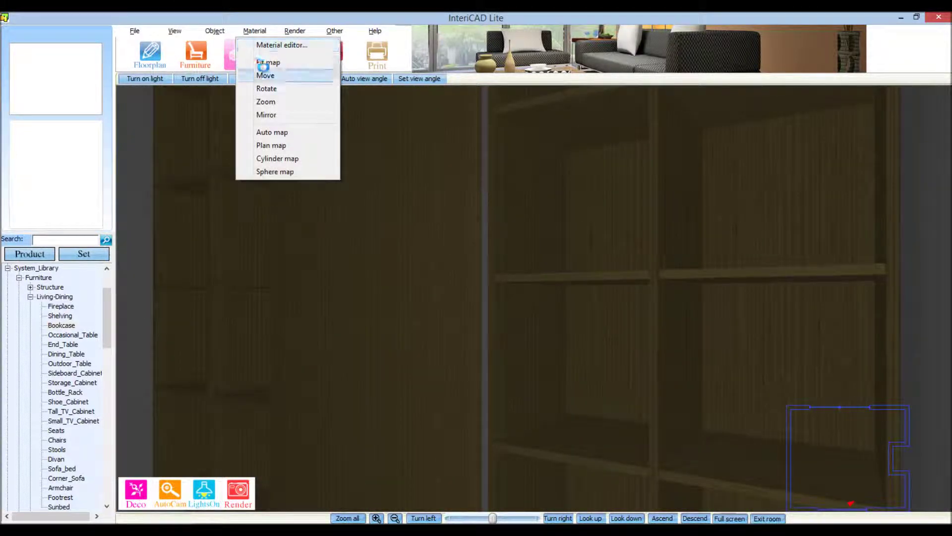
left_click(270, 45)
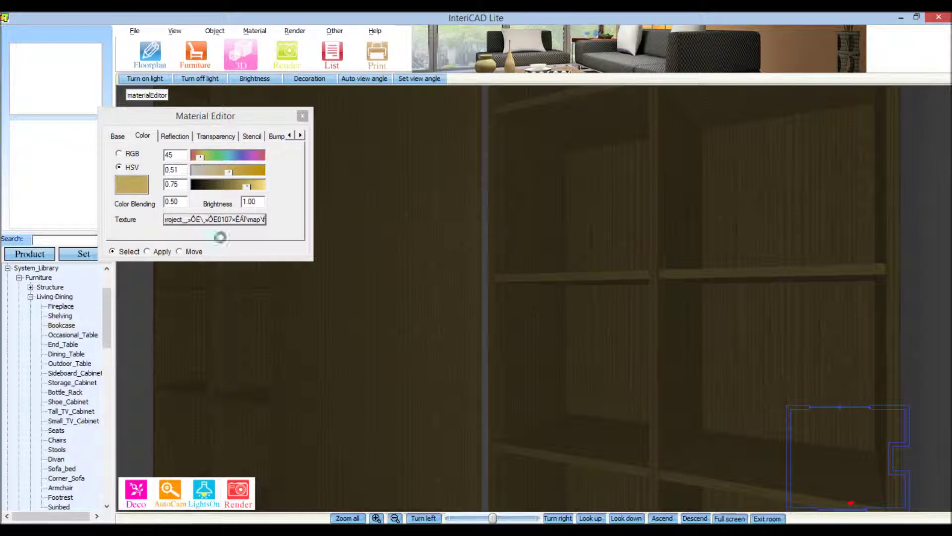
left_click(147, 251)
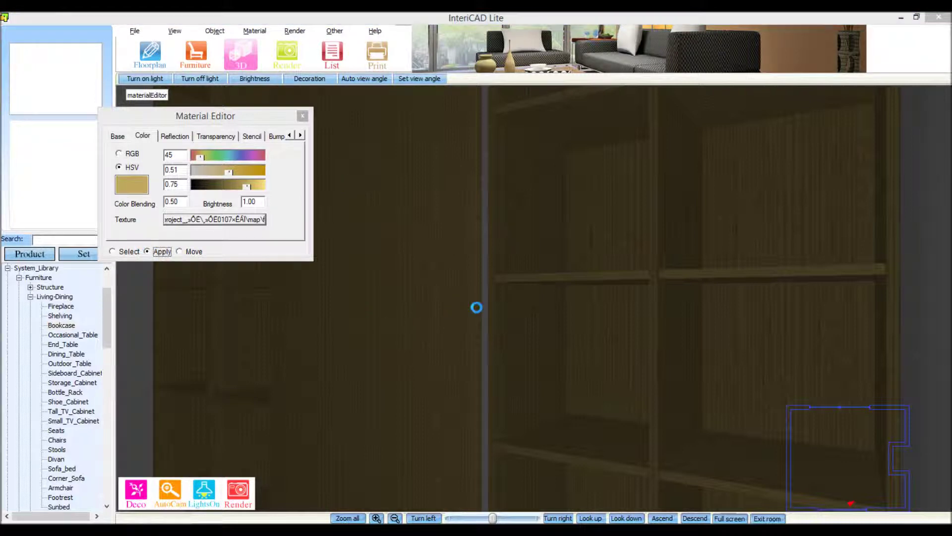
left_click(302, 116)
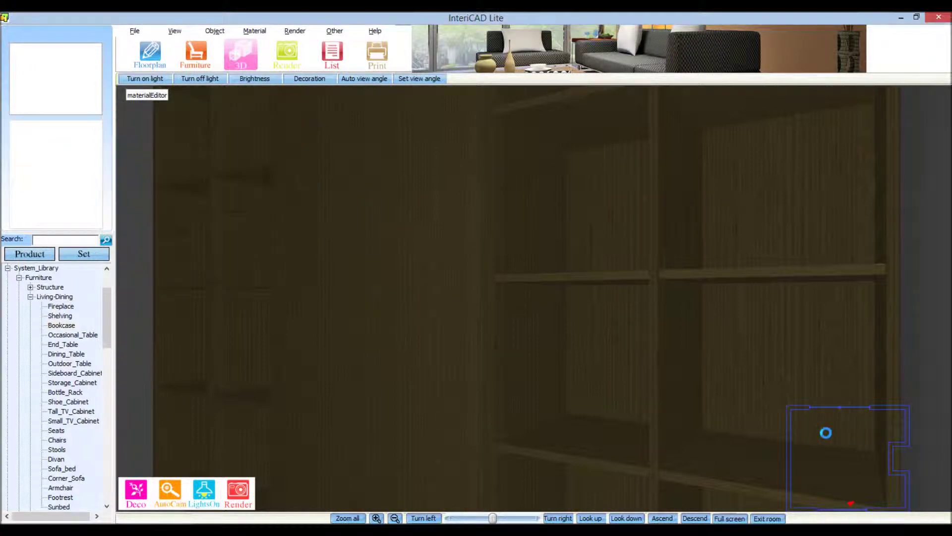
left_click(846, 497)
left_click(843, 460)
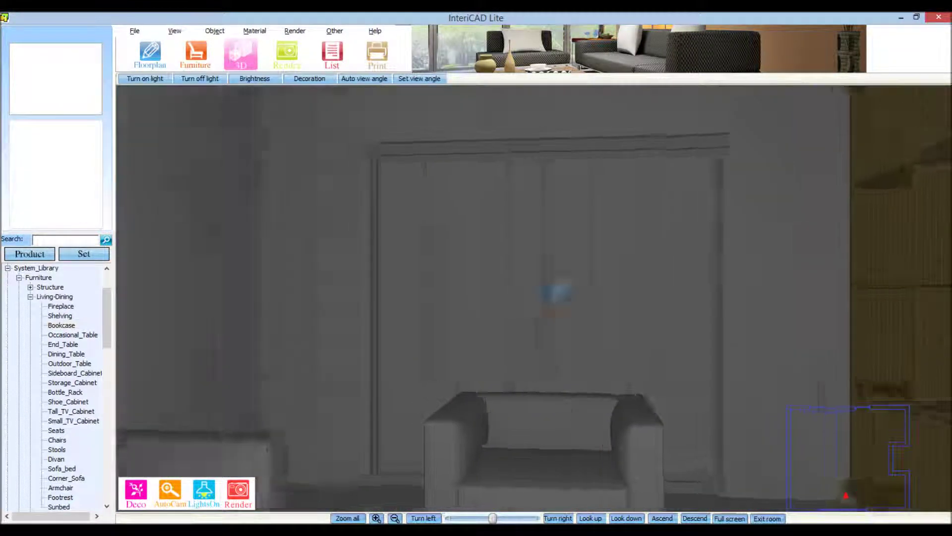
mouse_move(486, 296)
left_mouse_down()
mouse_move(627, 248)
mouse_move(718, 238)
mouse_move(751, 303)
mouse_move(918, 296)
mouse_move(506, 176)
mouse_move(525, 146)
left_mouse_up()
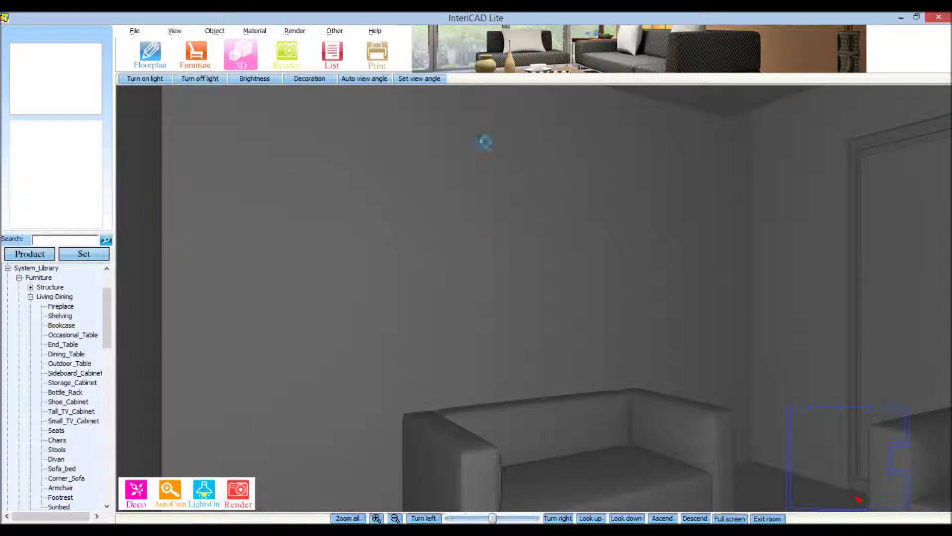
Hang framed ink painting 146638 from Decoration > Painting on the wall above the armchair.
left_click_drag(106, 317, 106, 350)
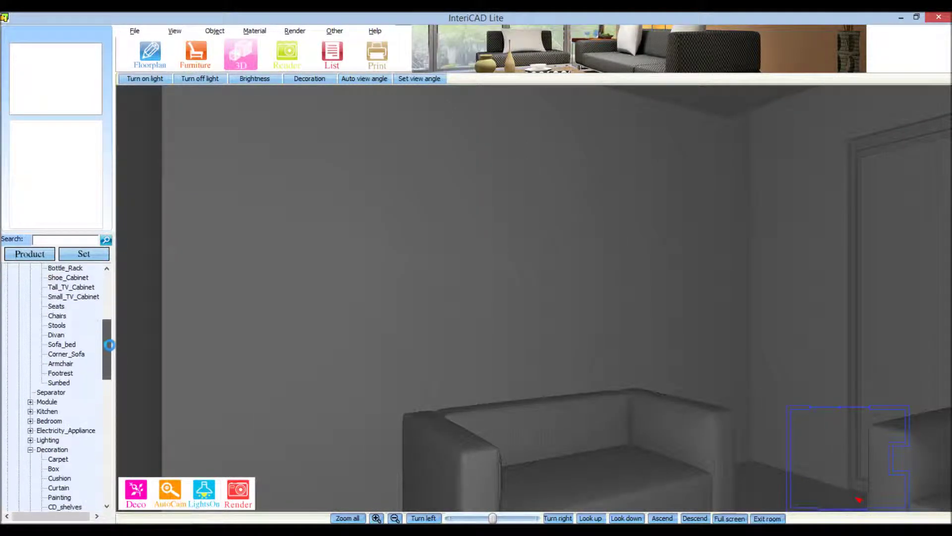
left_click(52, 449)
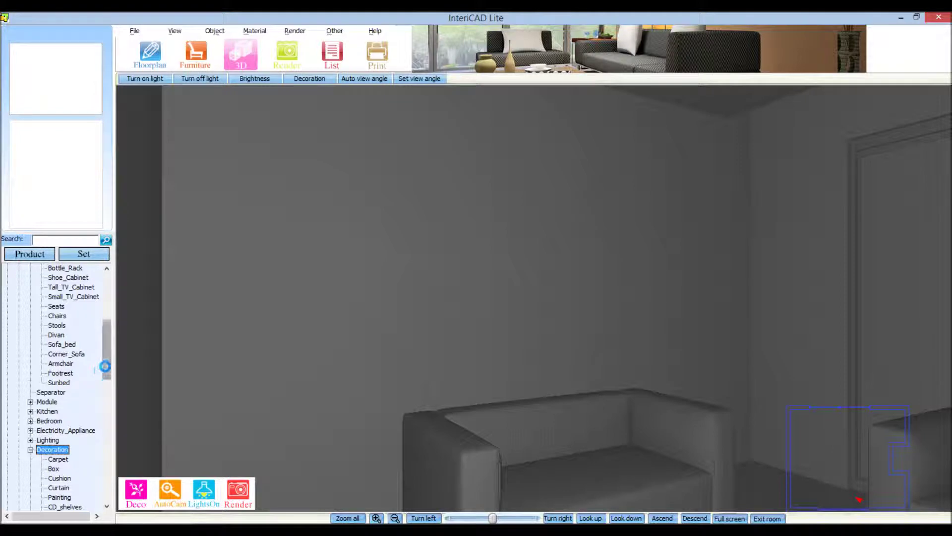
left_click_drag(106, 370, 109, 416)
left_click(58, 285)
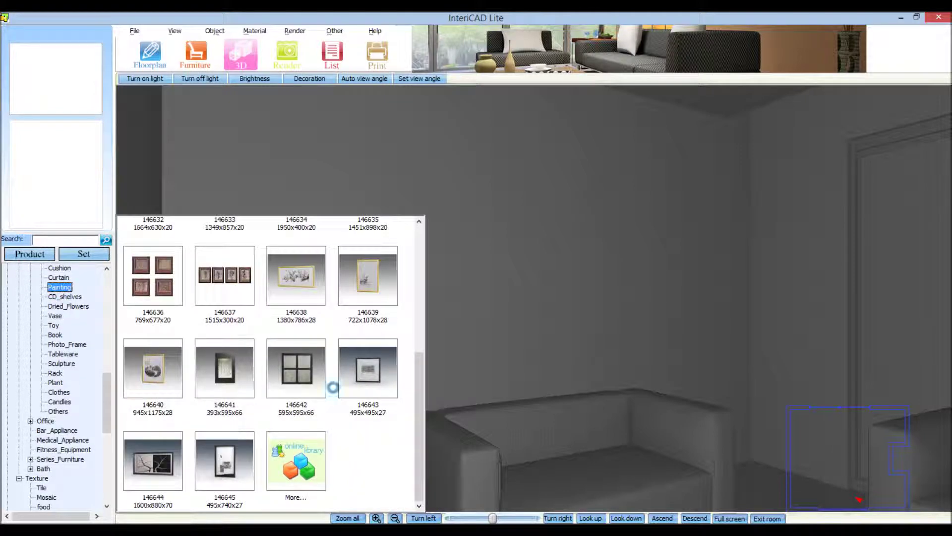
left_click(226, 432)
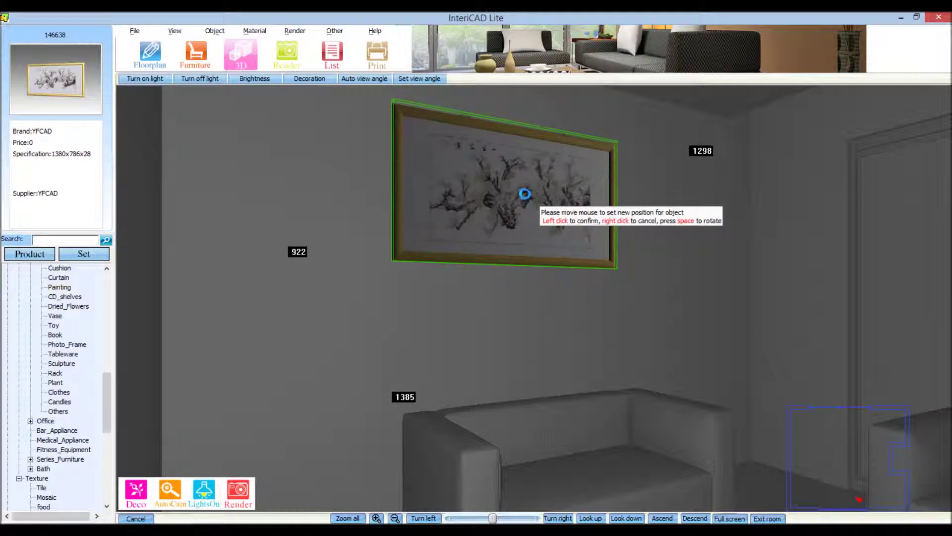
left_click(519, 225)
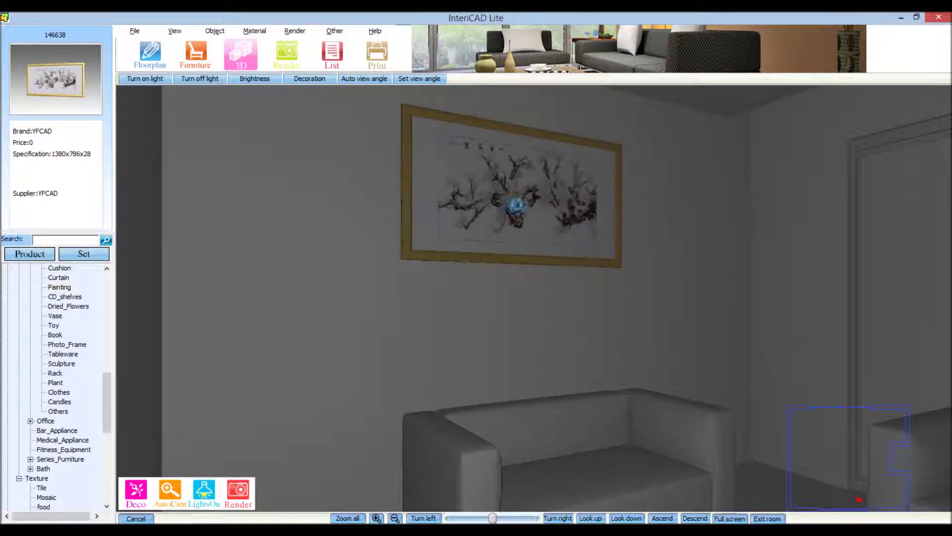
left_click(254, 31)
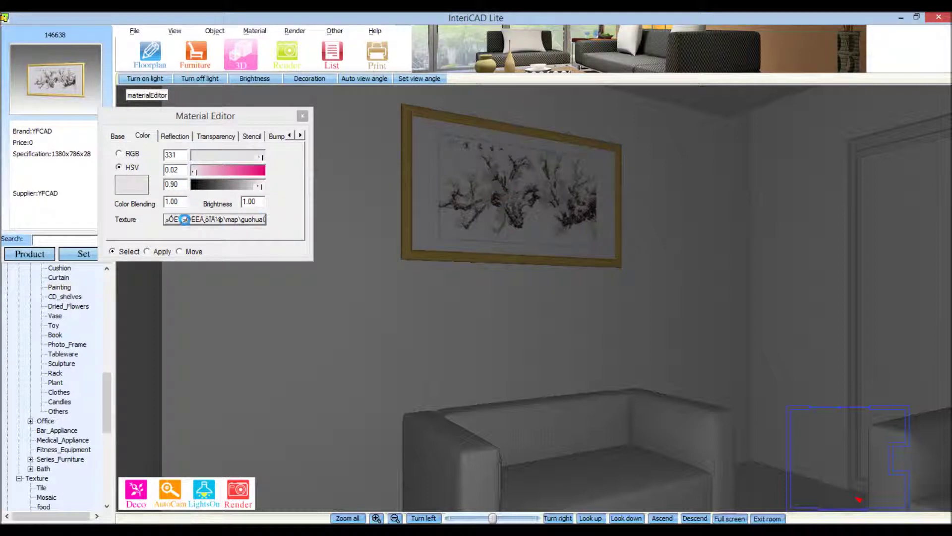
Set the painting's texture to the Salvador Dalí jpg from the lixo folder.
double_click(221, 219)
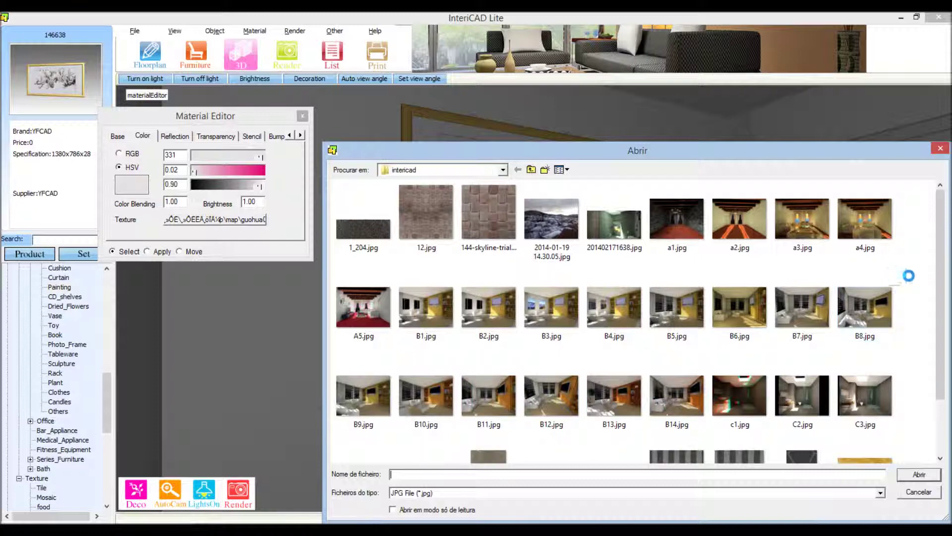
left_click(531, 170)
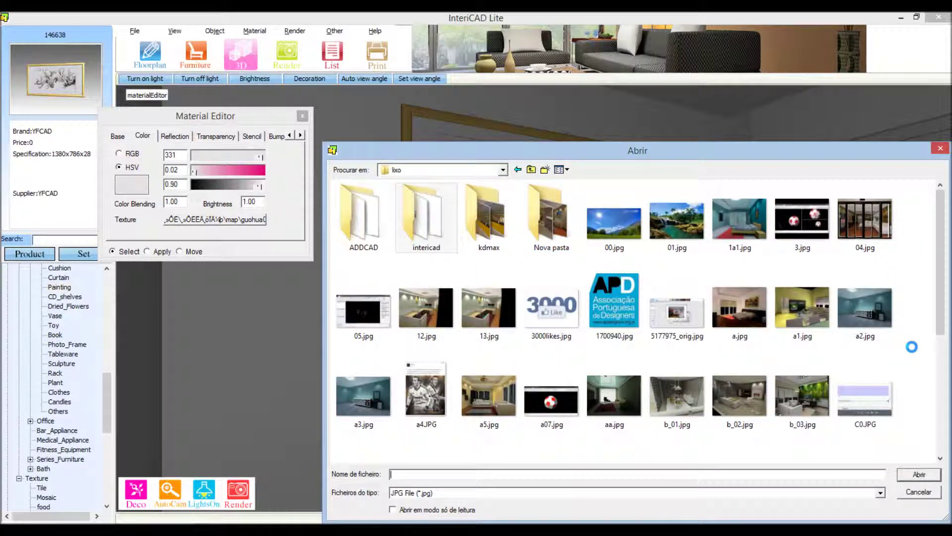
left_click_drag(940, 300, 940, 415)
left_click(426, 345)
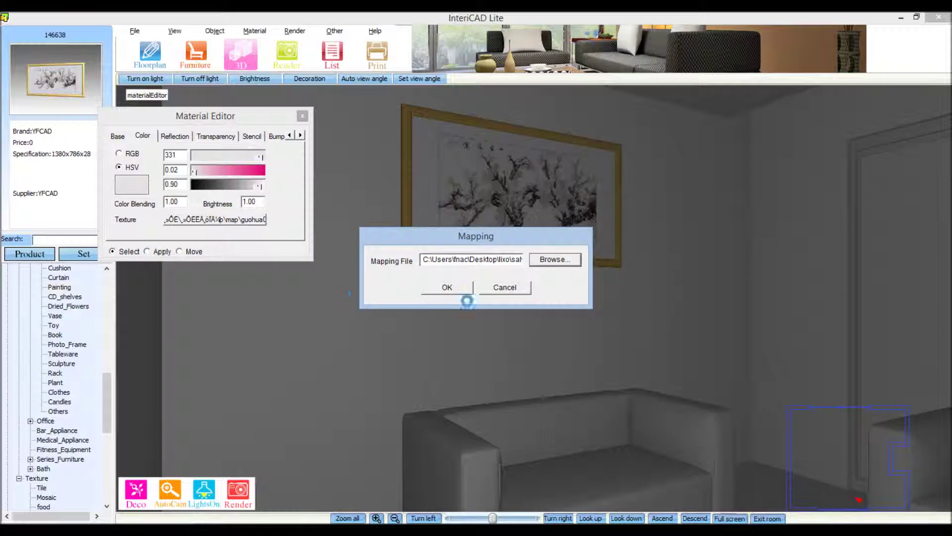
left_click(453, 288)
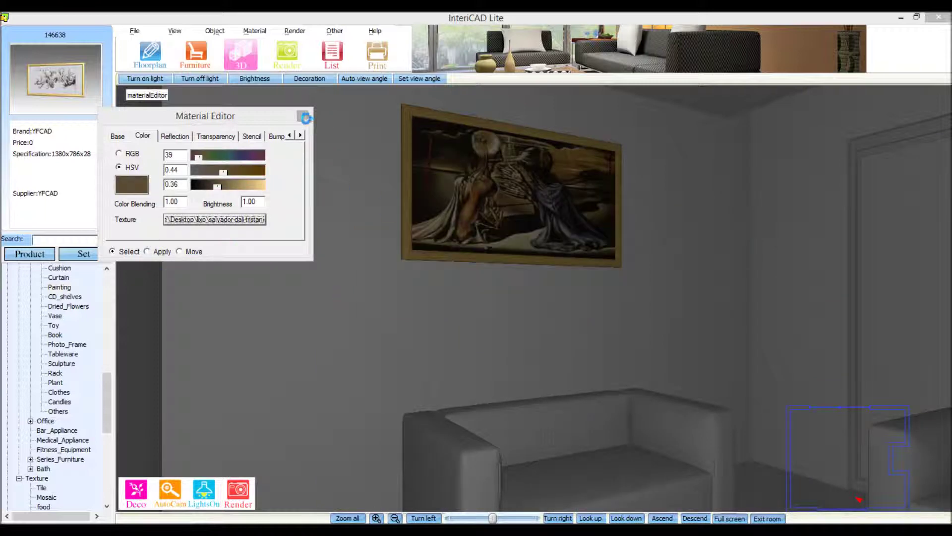
left_click(306, 117)
Move the viewpoint near the door and close in on the cabinet.
left_click_drag(771, 409, 625, 323)
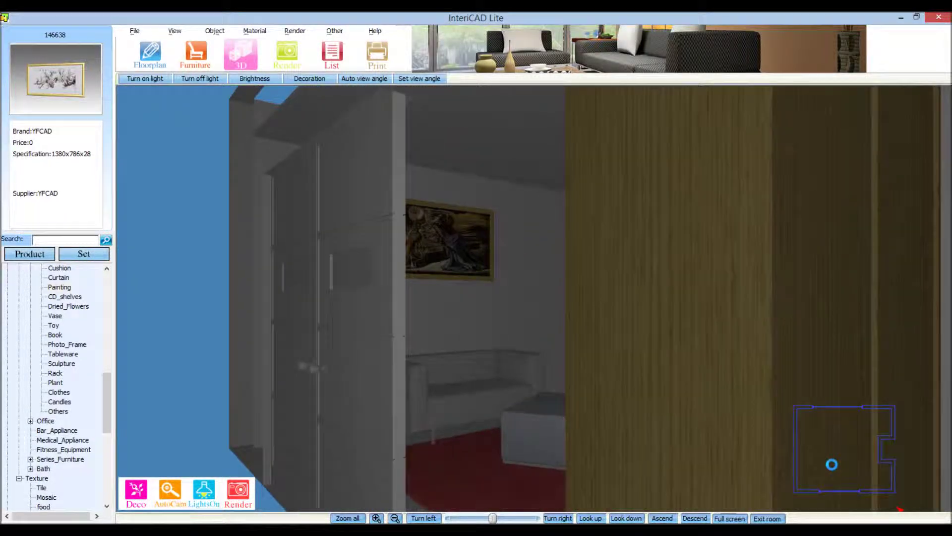
left_click(839, 461)
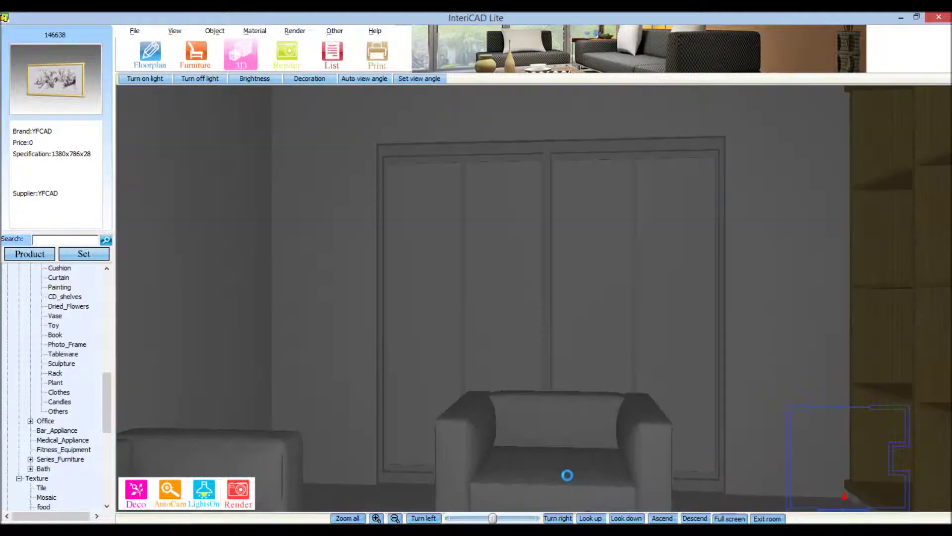
scroll(548, 427, "down", 5)
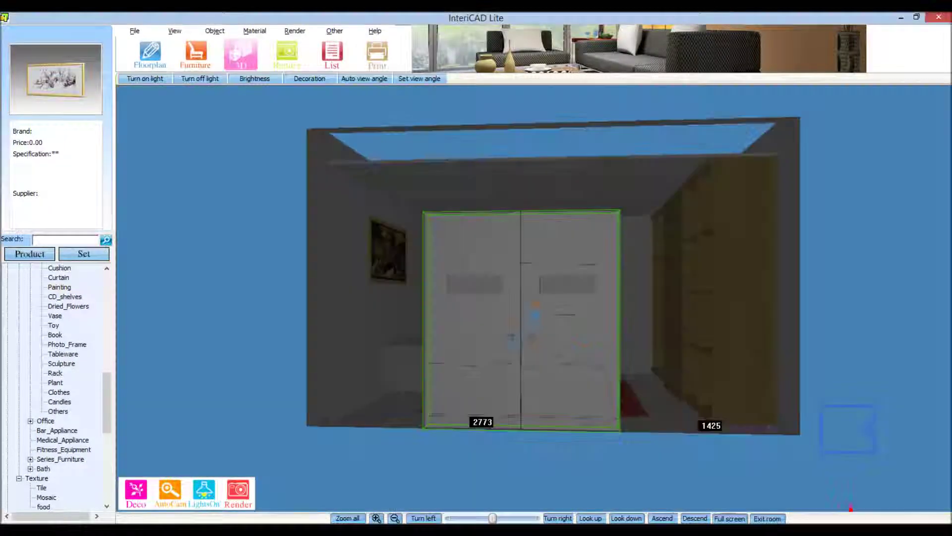
scroll(644, 387, "up", 5)
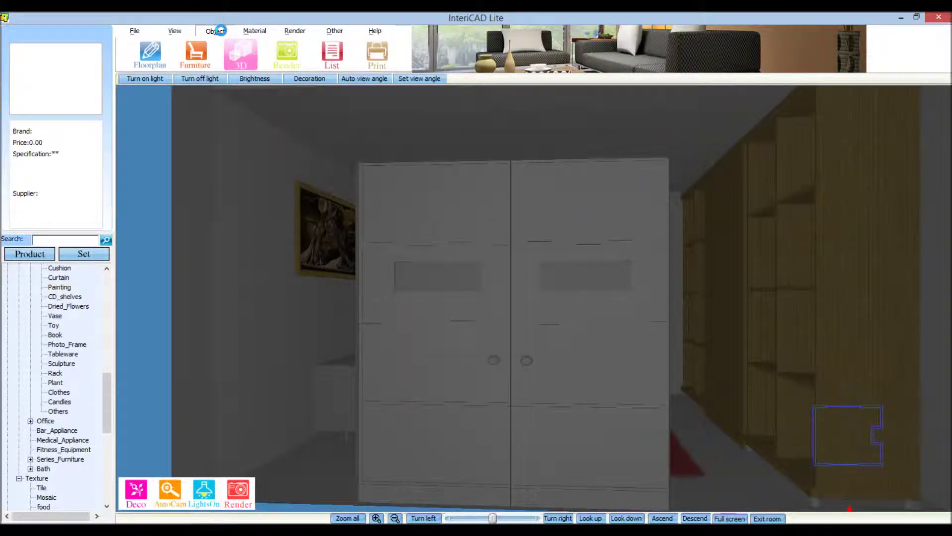
Hide the white double-door cabinet.
left_click(215, 31)
left_click(228, 58)
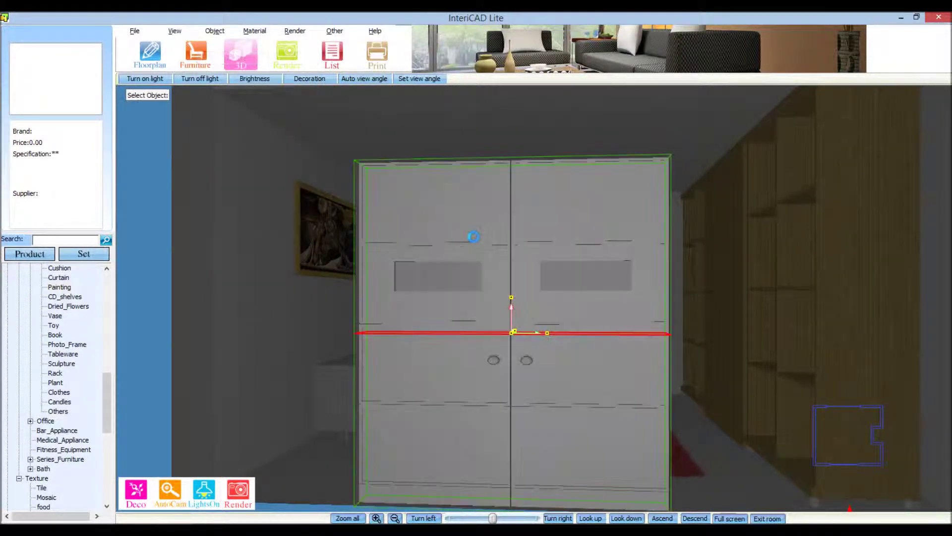
left_click(480, 243)
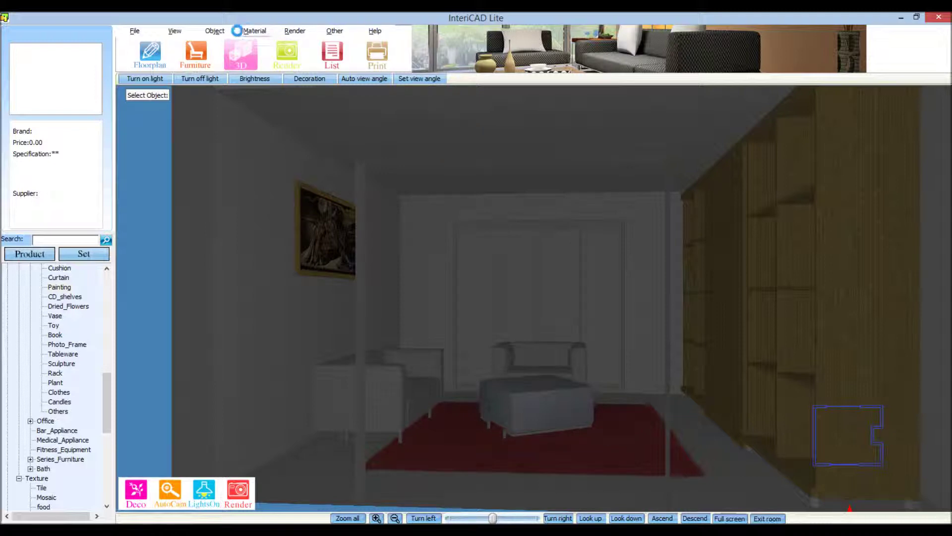
Start Object > Select Object and zoom the 3D view out and back in.
left_click(215, 31)
left_click(248, 40)
scroll(450, 336, "down", 3)
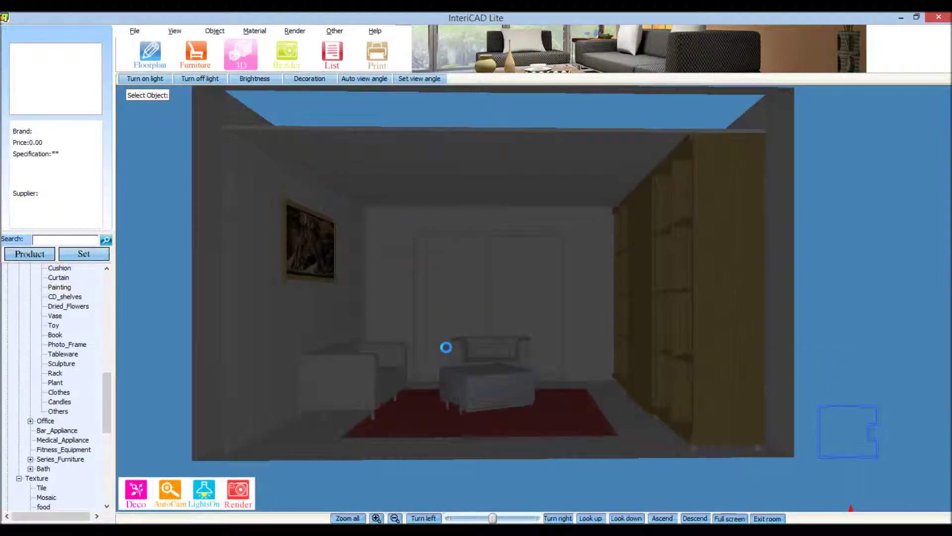
scroll(450, 336, "up", 3)
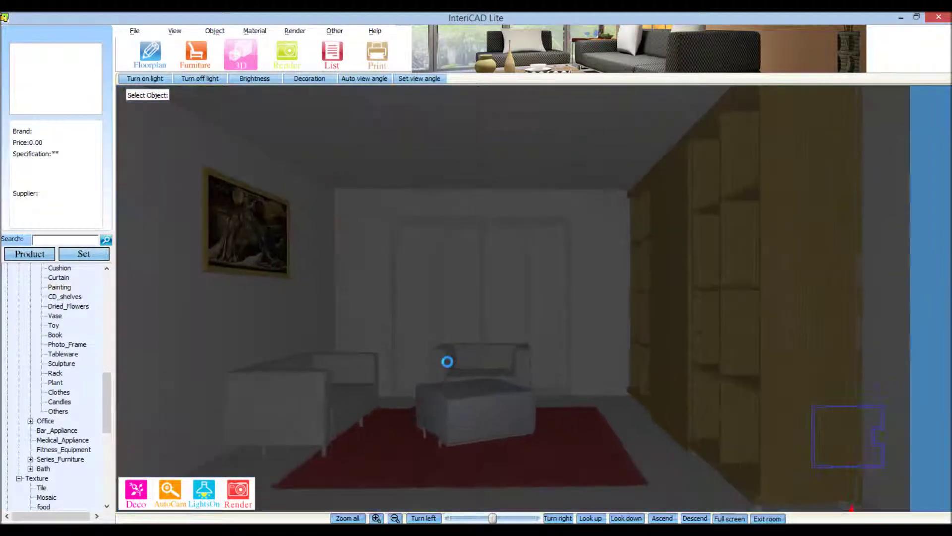
left_click(215, 31)
mouse_move(254, 31)
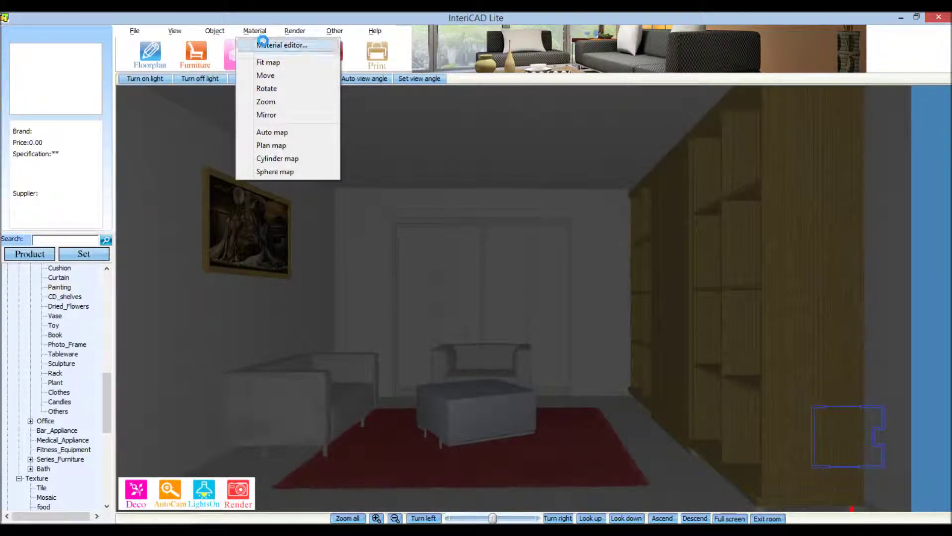
Create a new copy of the current material in the Material editor.
left_click(261, 44)
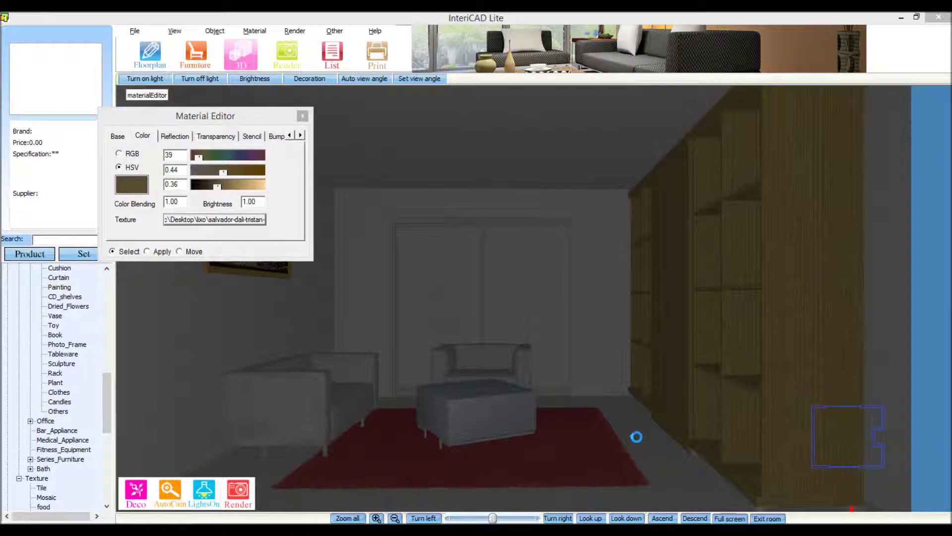
left_click(118, 134)
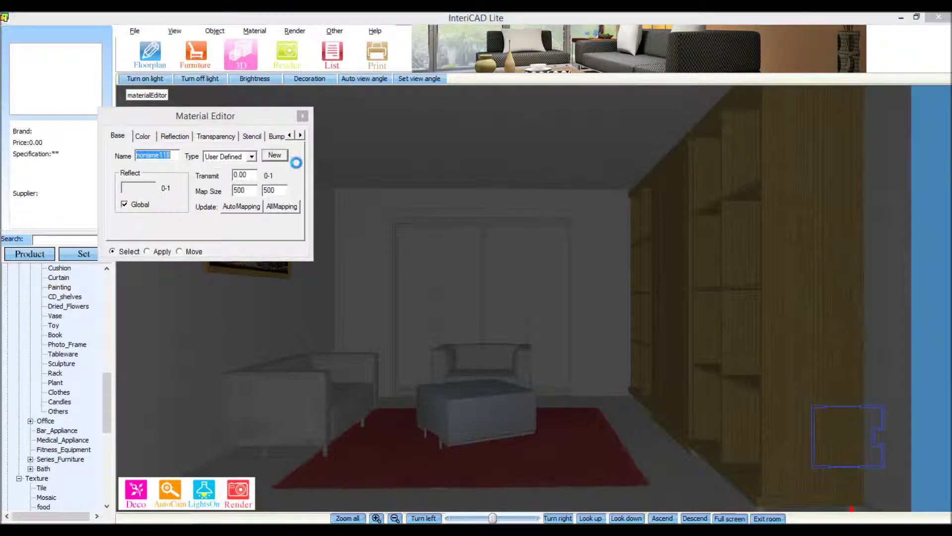
left_click(274, 155)
left_click(449, 282)
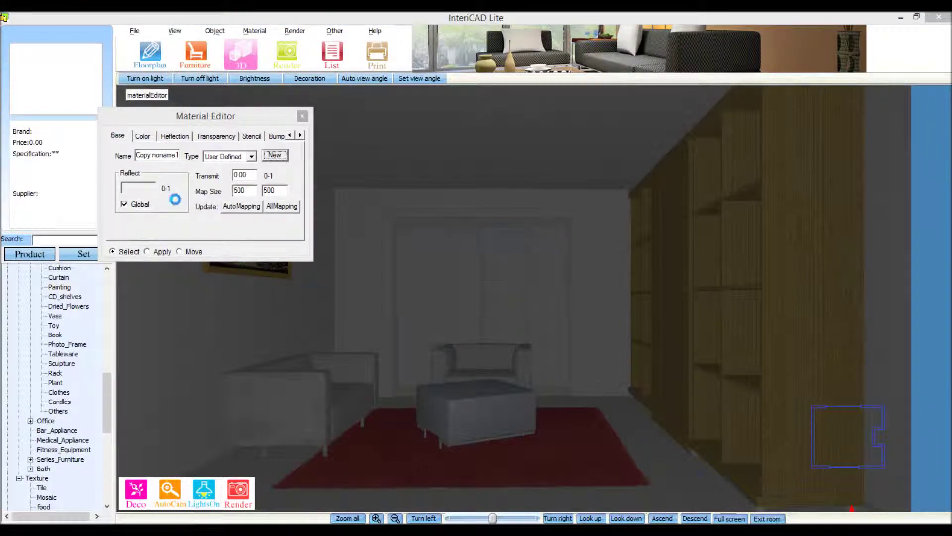
Load cemento_Silver.jpg as the new material's texture.
left_click(141, 136)
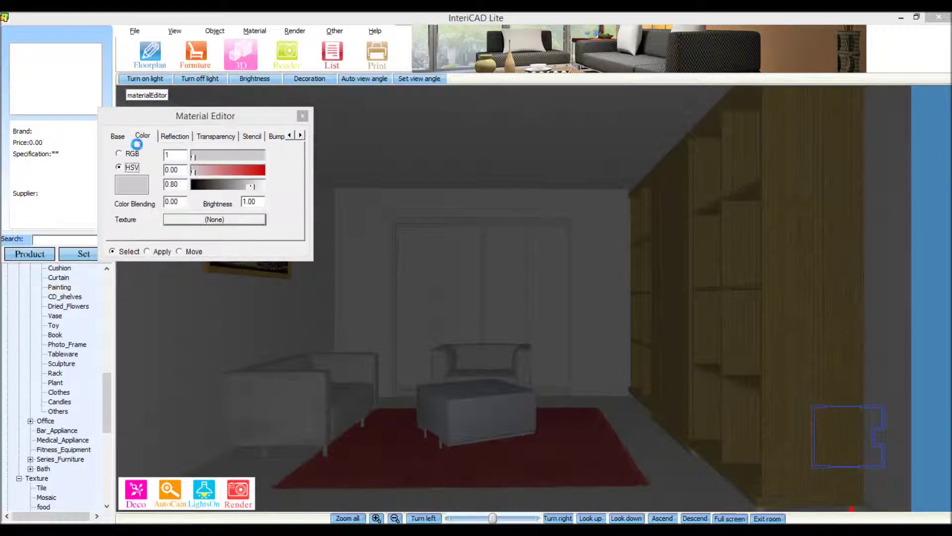
left_click(183, 218)
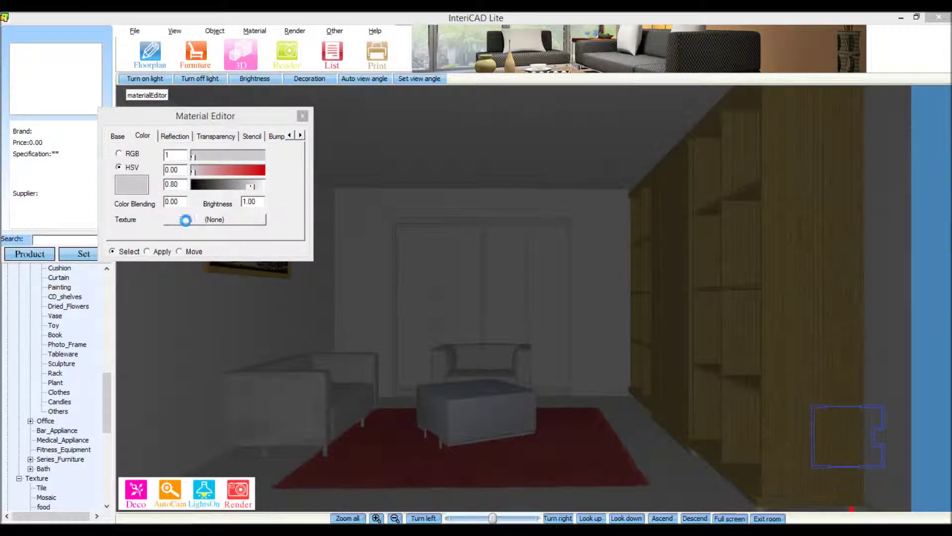
left_click(556, 258)
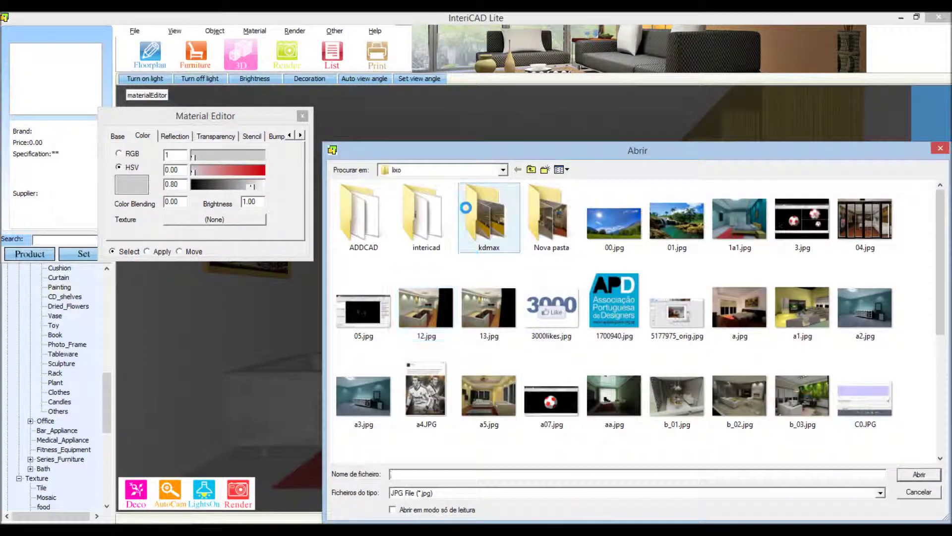
double_click(425, 219)
left_click(487, 417)
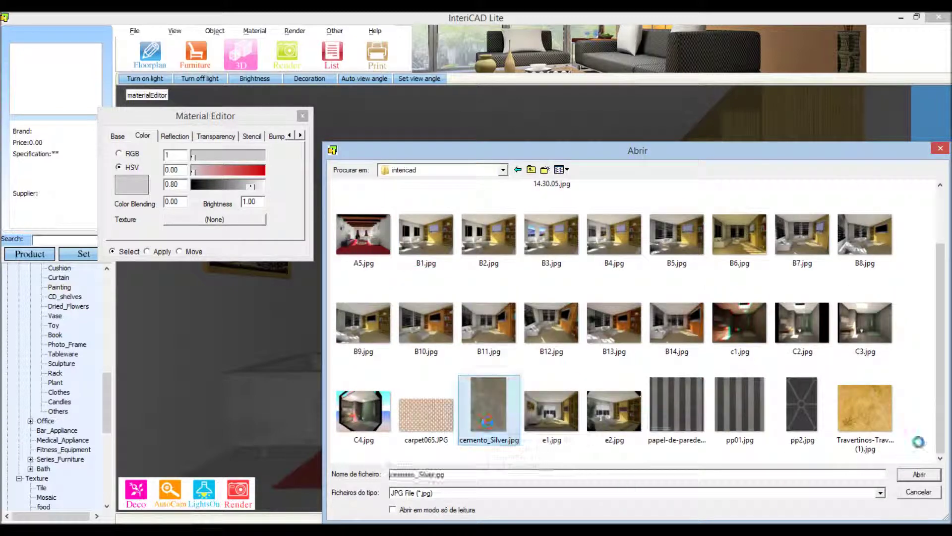
left_click(918, 474)
left_click(459, 287)
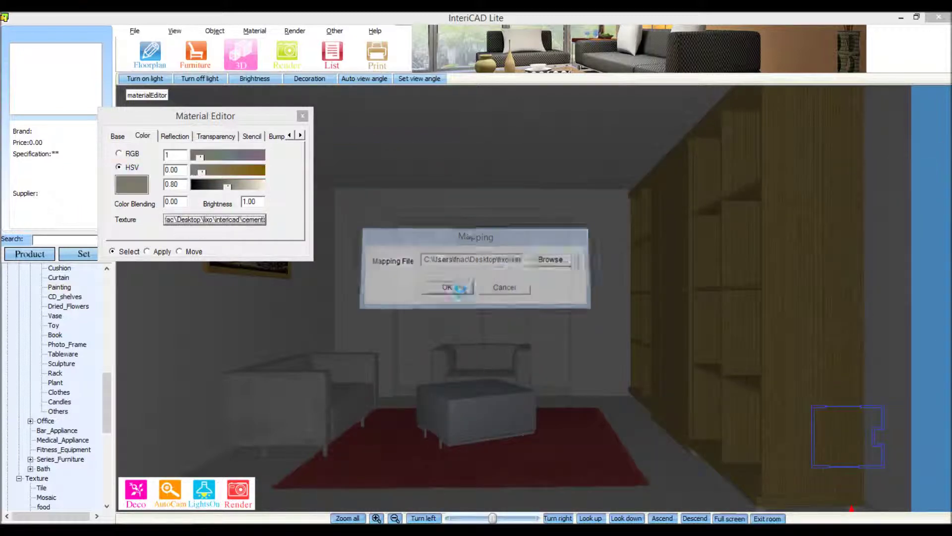
Set map size 400×600 and type Stone / Marble, then apply it with AllMapping.
left_click(121, 130)
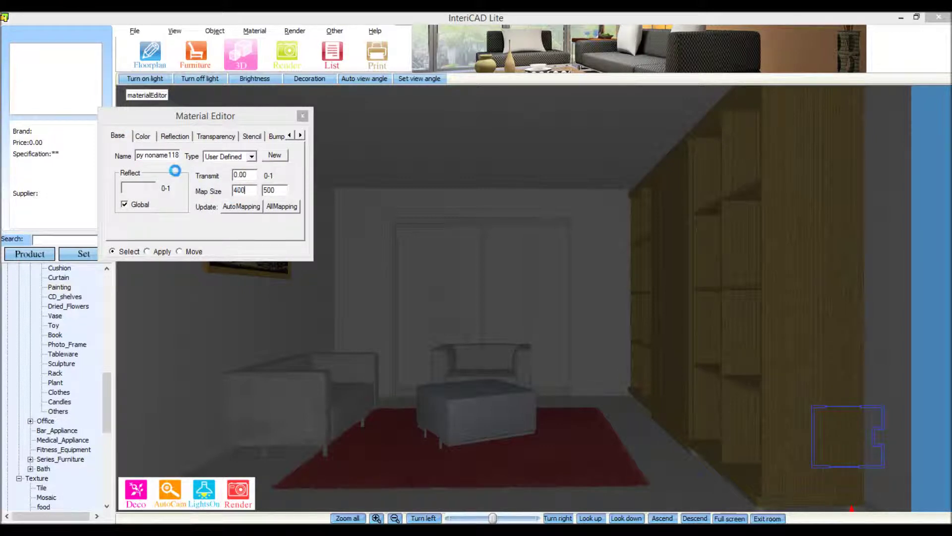
double_click(277, 190)
type("600")
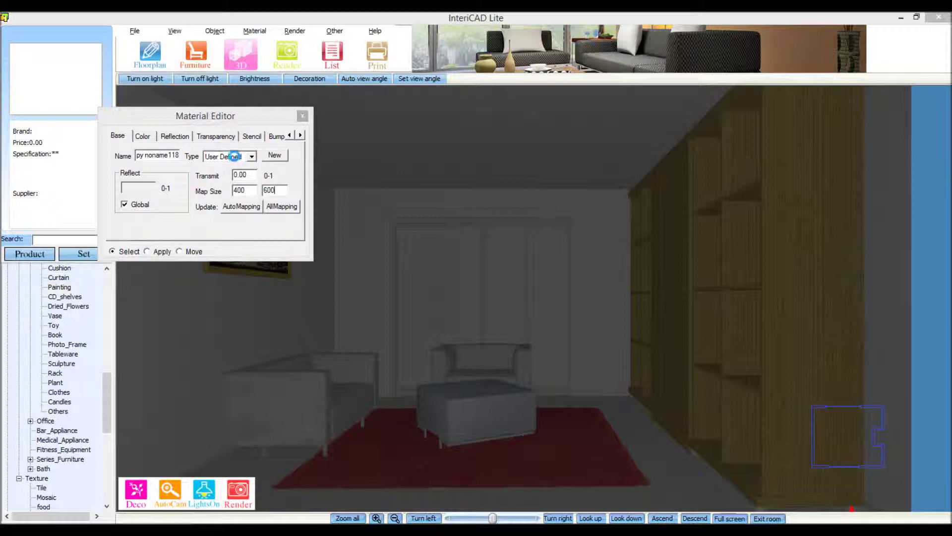
left_click(234, 156)
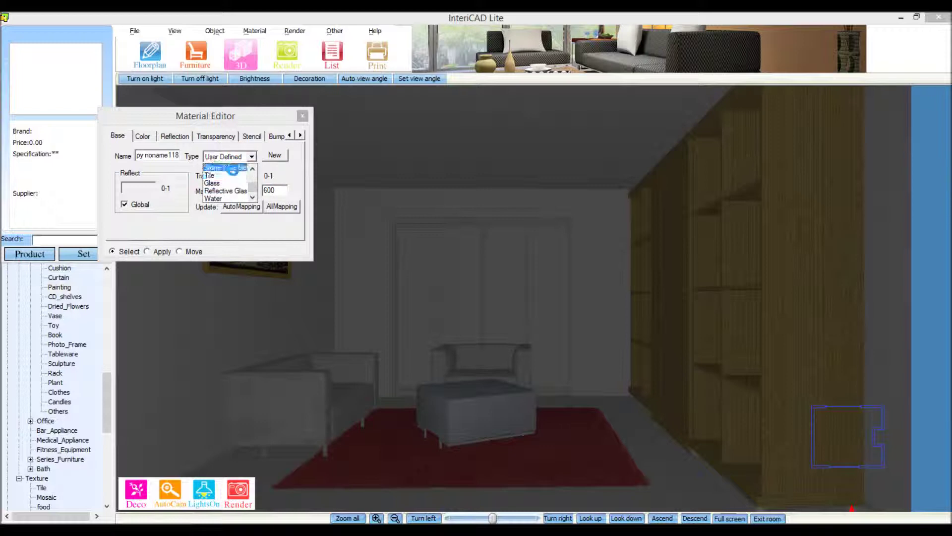
left_click(232, 169)
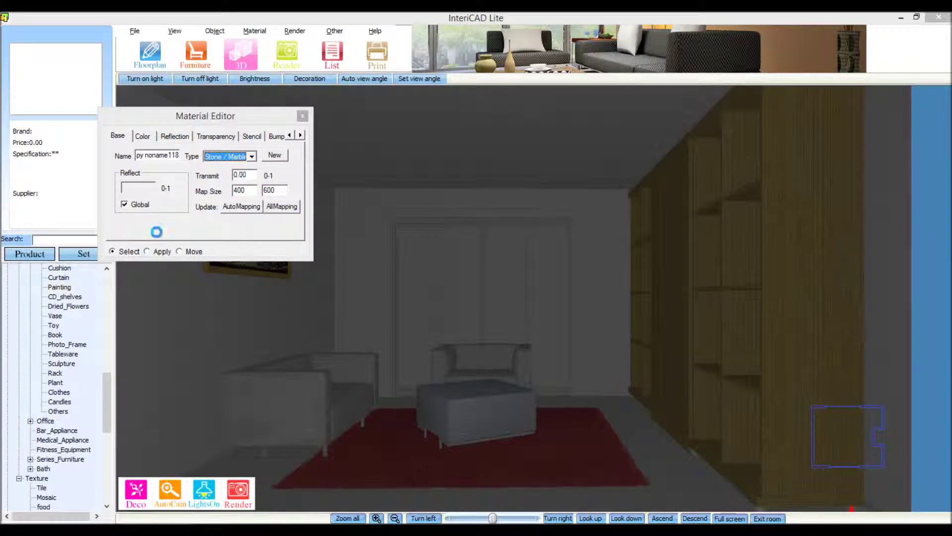
left_click(148, 251)
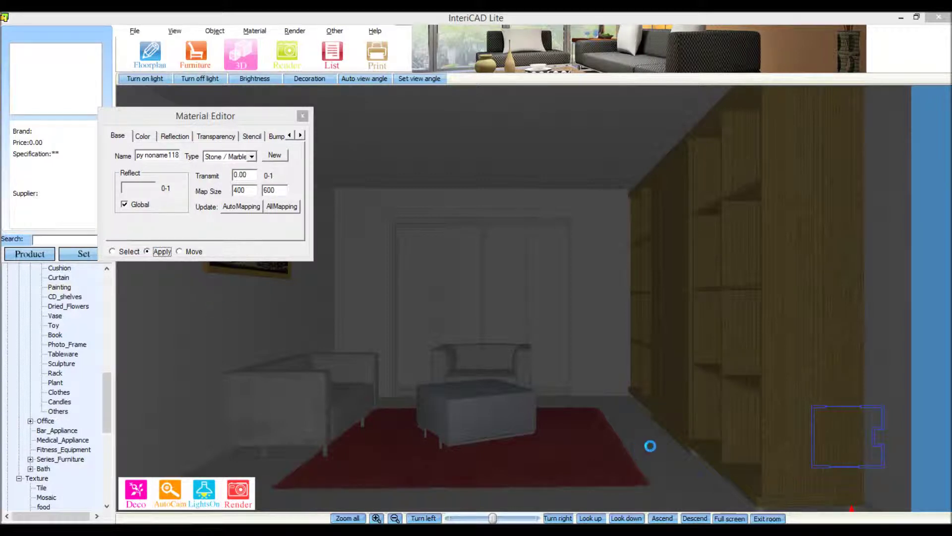
left_click(280, 206)
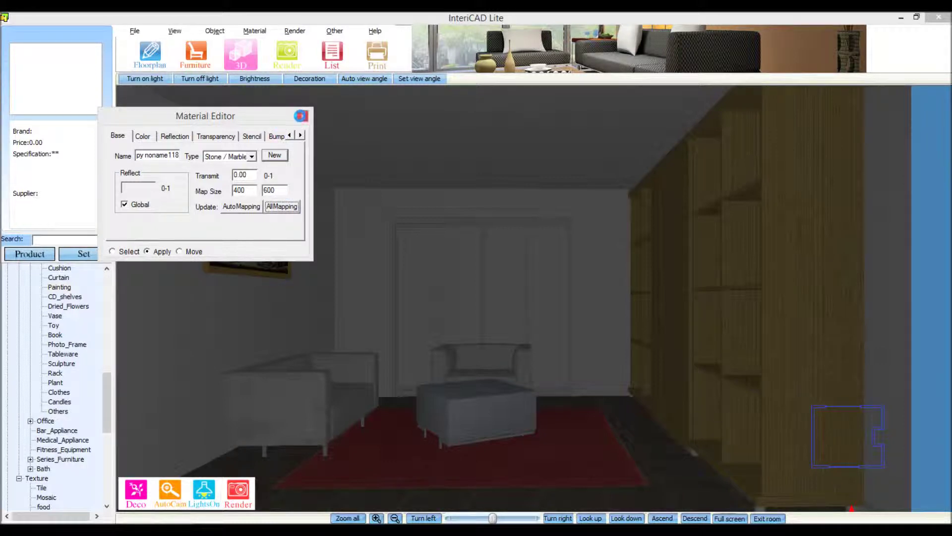
left_click(300, 115)
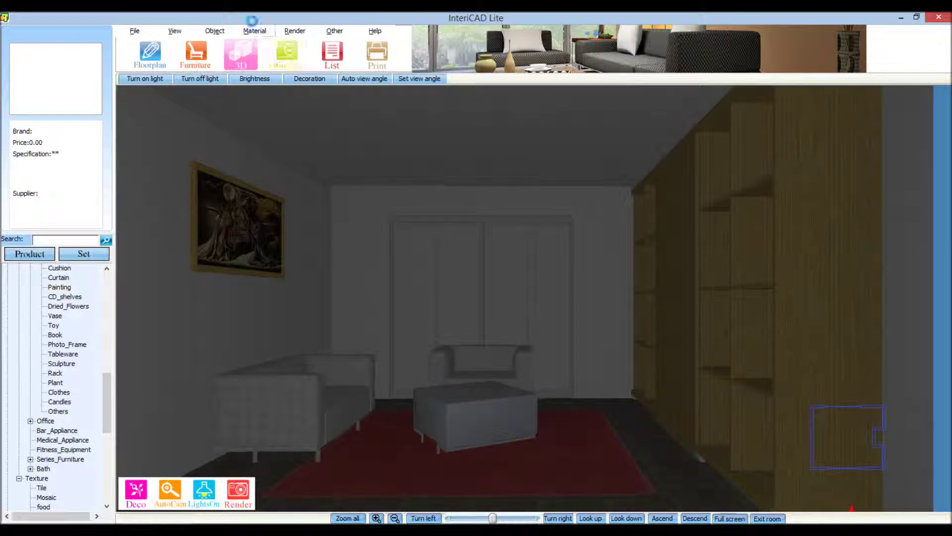
Apply beige carpet texture 603551 from Carpets to the rug under the seating.
left_click(254, 30)
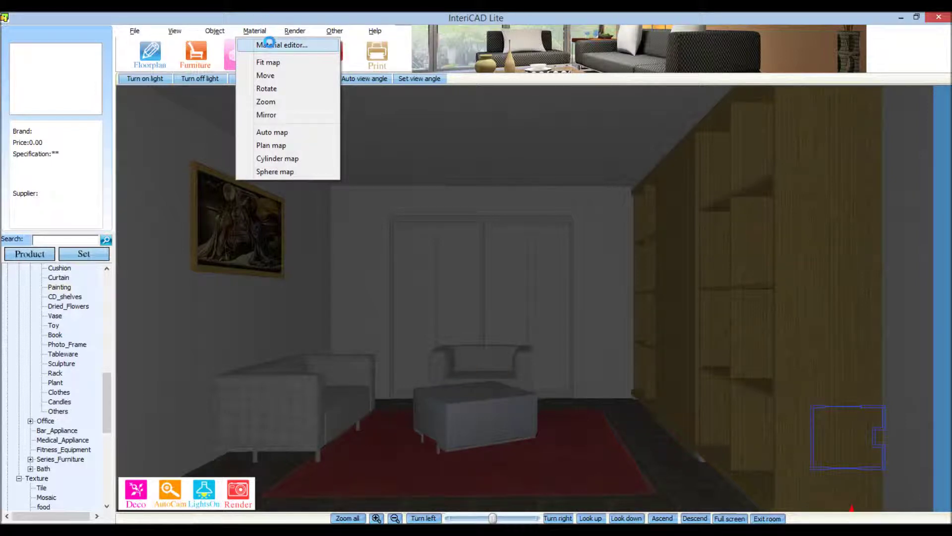
left_click(282, 18)
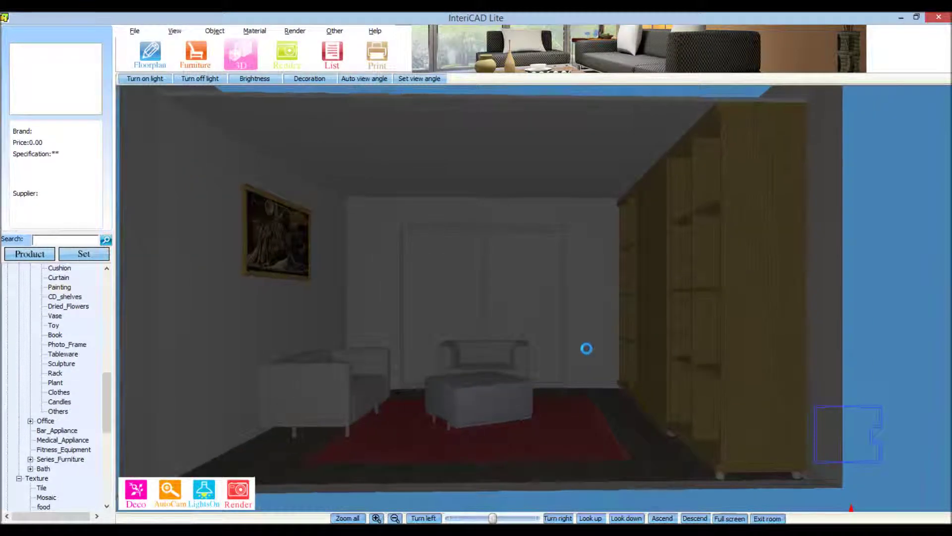
scroll(106, 396, "down", 3)
scroll(106, 396, "down", 3)
scroll(106, 396, "down", 2)
left_click(59, 411)
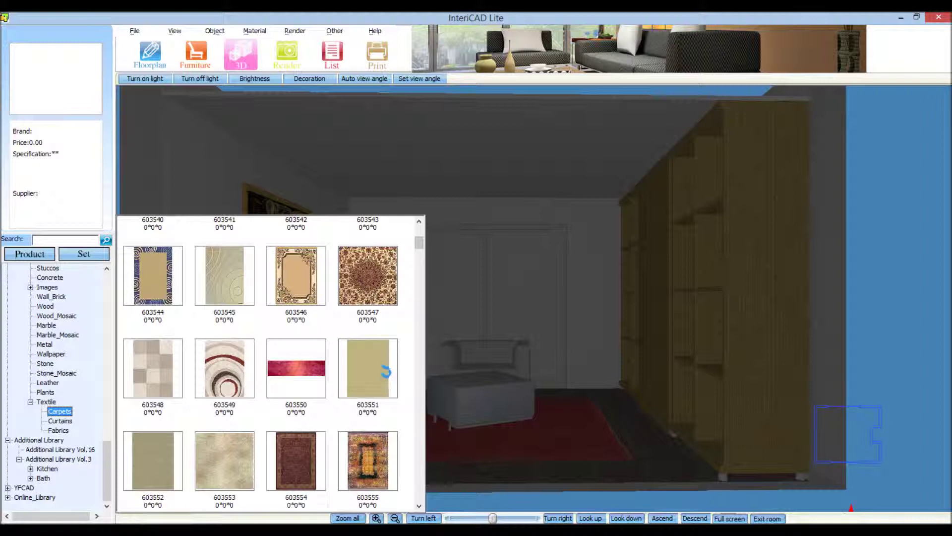
left_click(387, 379)
left_click(575, 426)
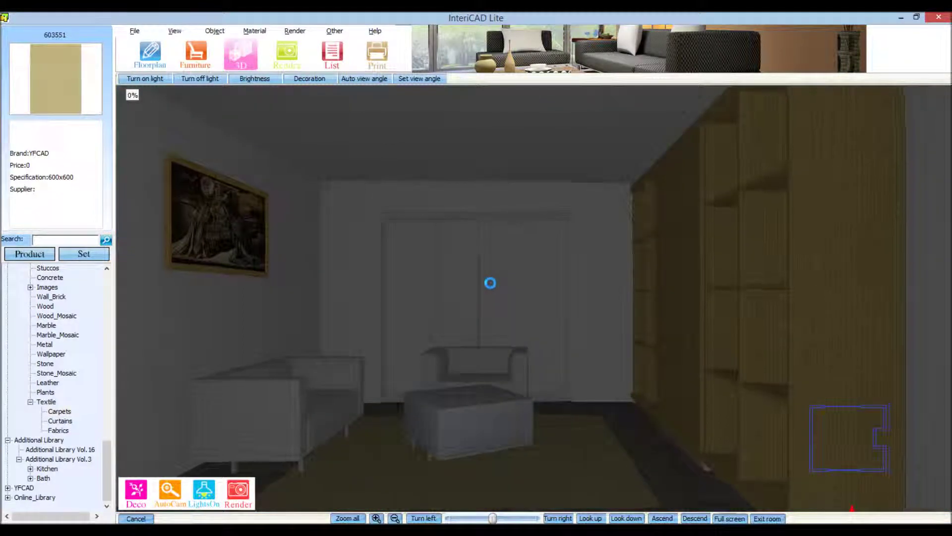
left_click_drag(486, 278, 480, 427)
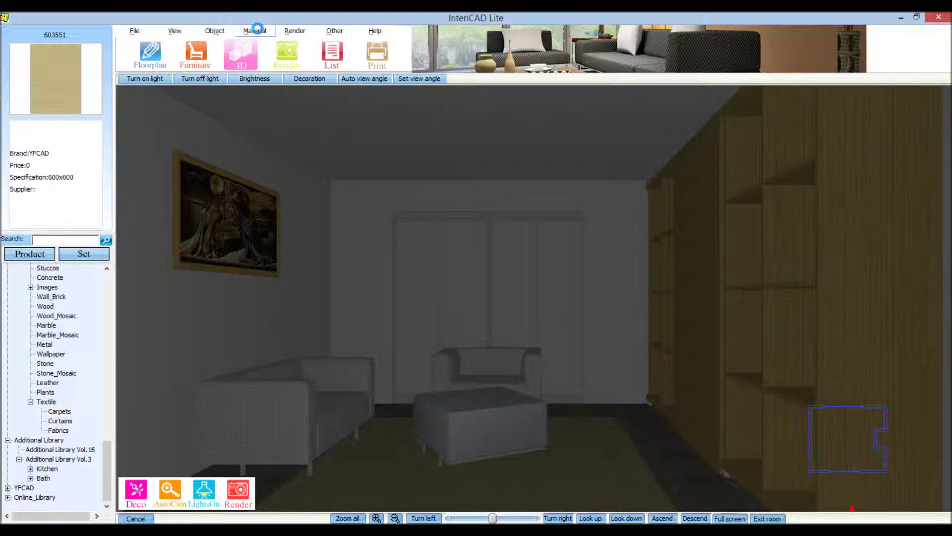
Copy the sofa's fabric material onto the ottoman with the Material editor.
left_click(257, 28)
left_click(261, 44)
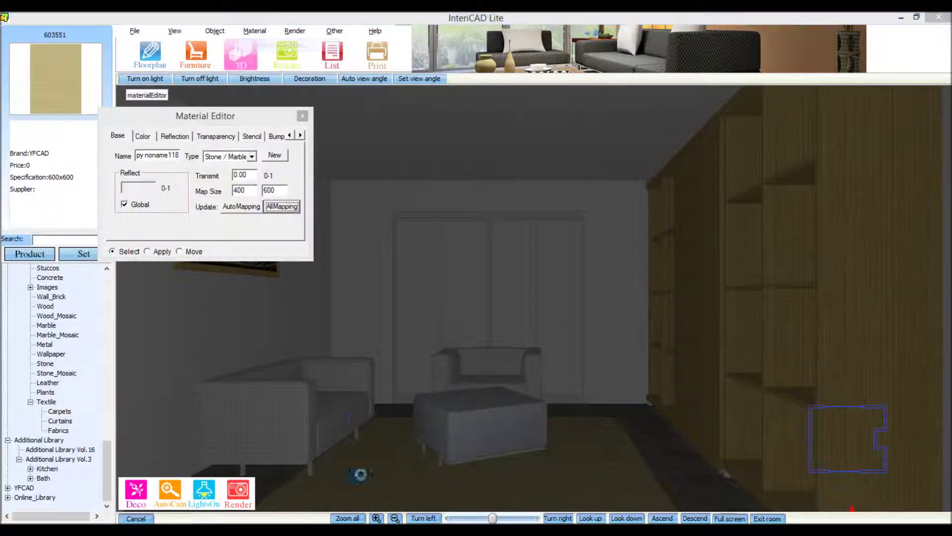
left_click(279, 414)
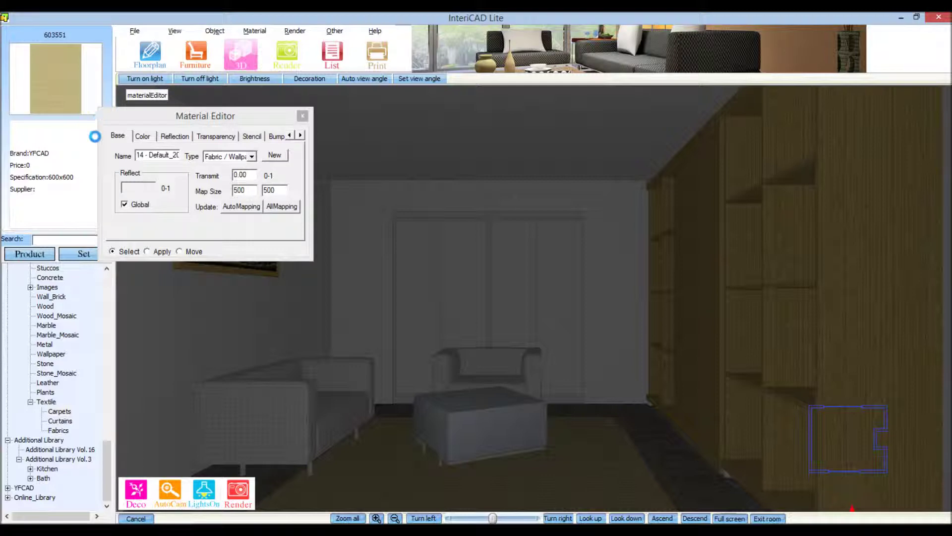
left_click(150, 252)
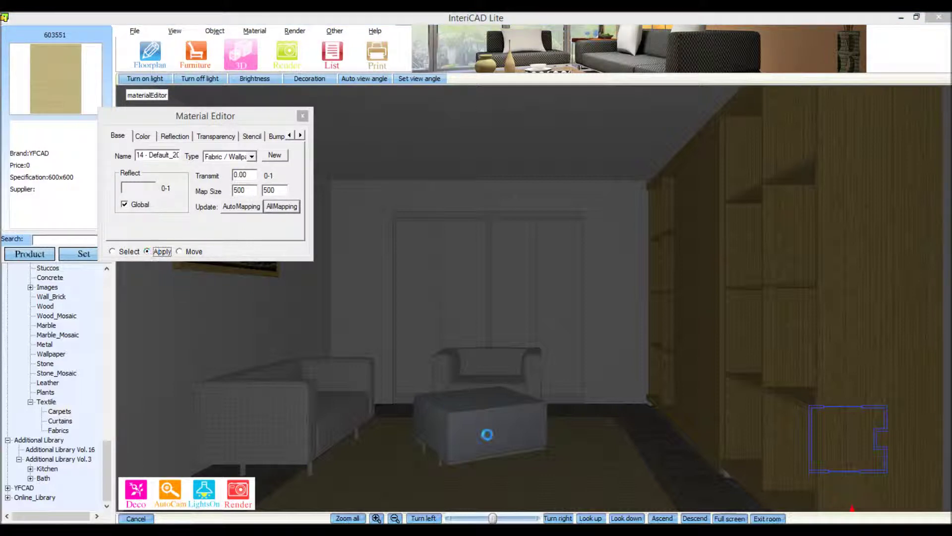
left_click(485, 426)
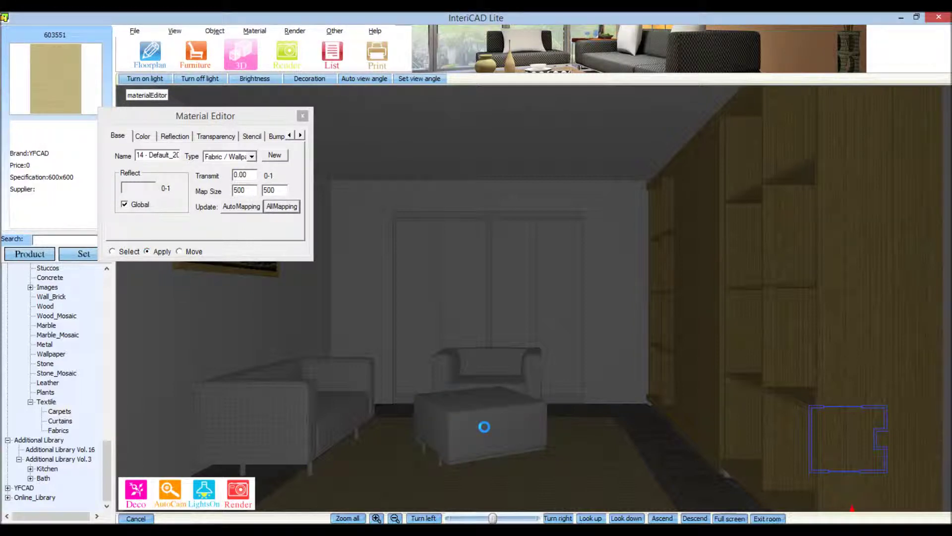
left_click(300, 116)
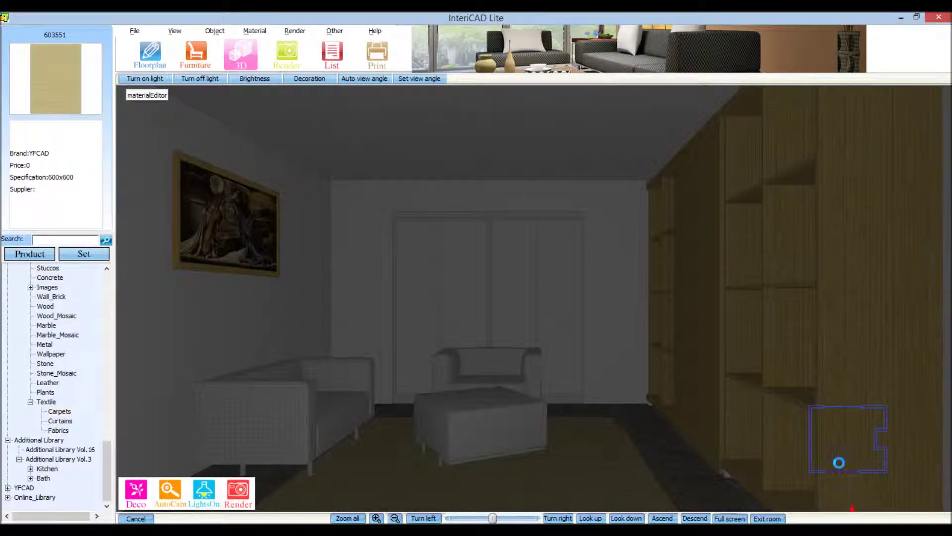
left_click(851, 448)
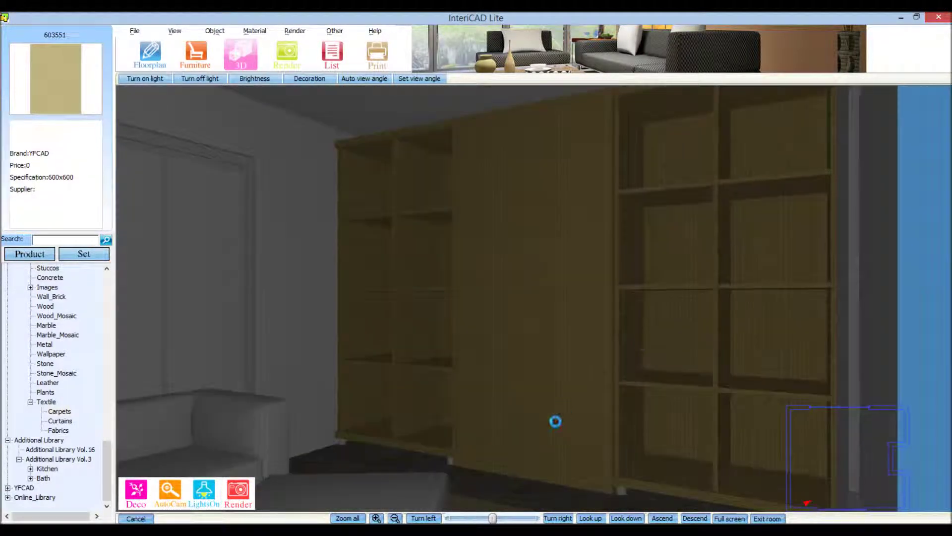
left_click_drag(111, 465, 107, 297)
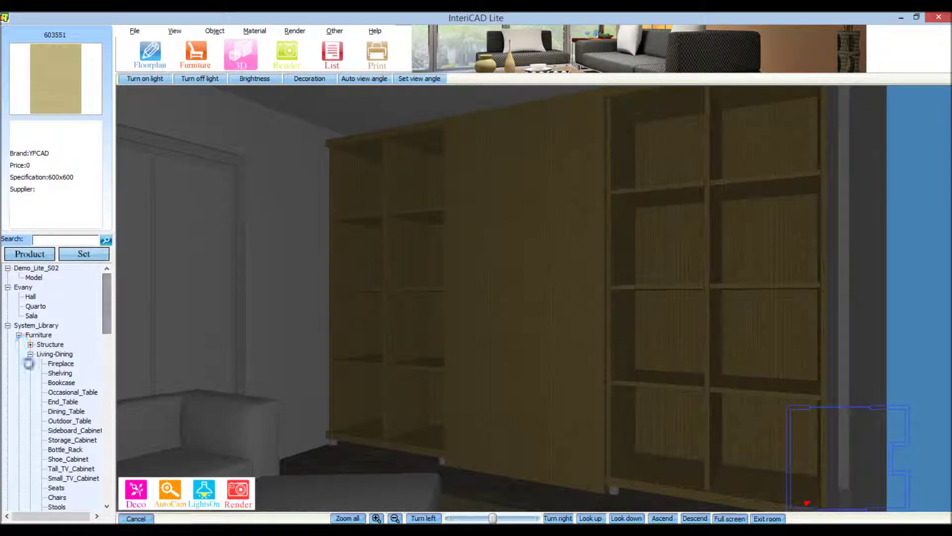
left_click(31, 354)
scroll(28, 381, "down", 1)
left_click(30, 373)
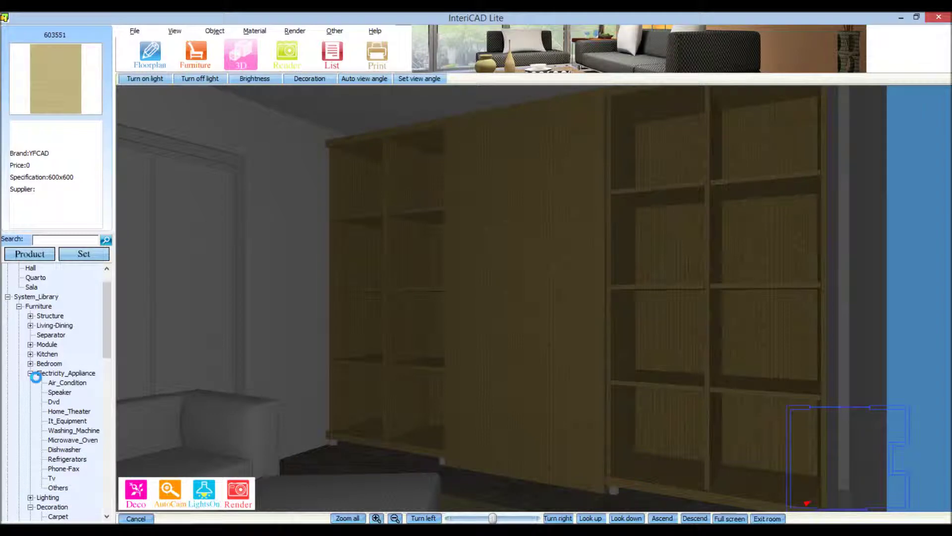
scroll(59, 421, "down", 2)
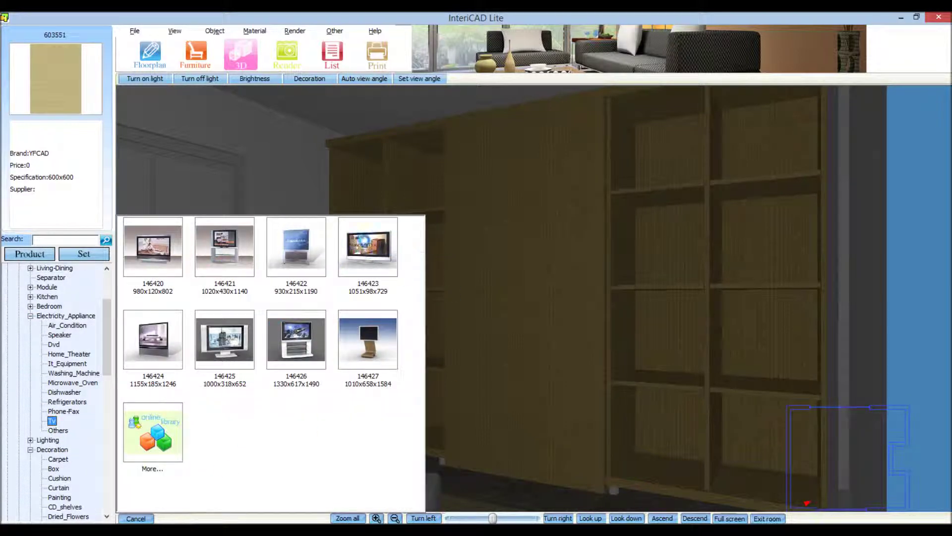
left_click(362, 253)
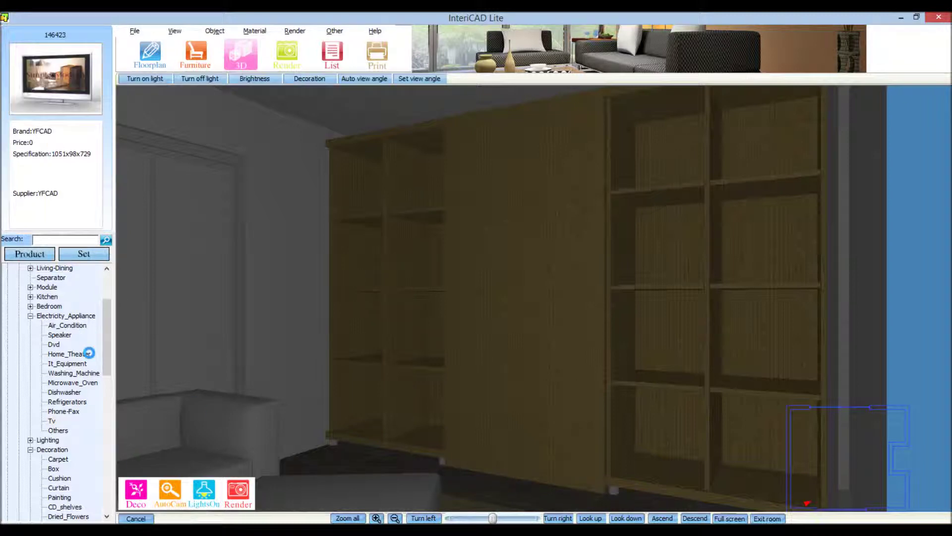
left_click(52, 421)
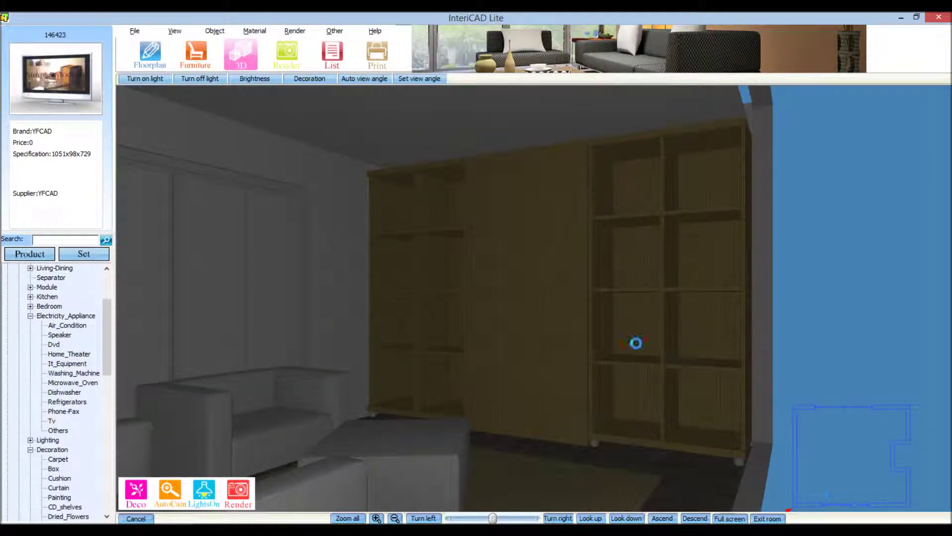
Place TV 146423 in the room and move it into the shelving's bottom opening.
left_click(861, 468)
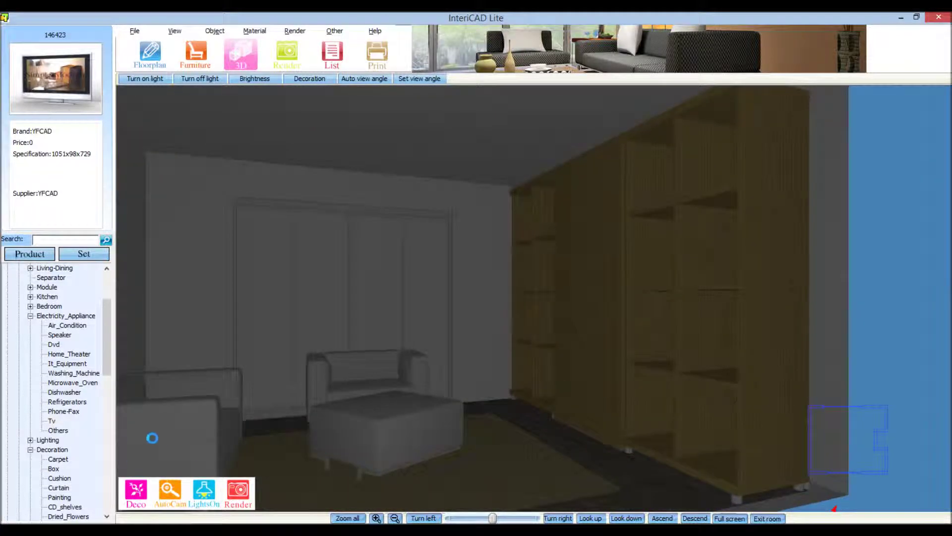
left_click(51, 422)
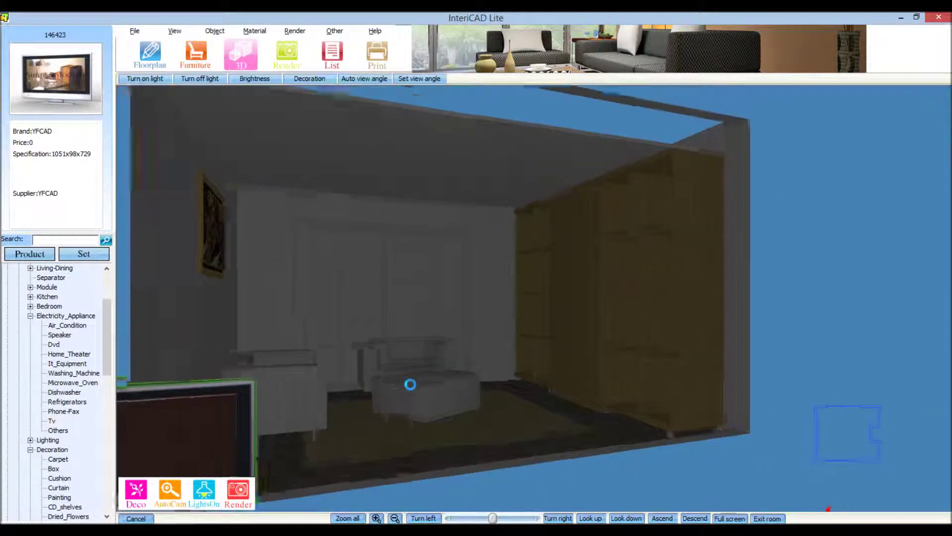
left_click(262, 433)
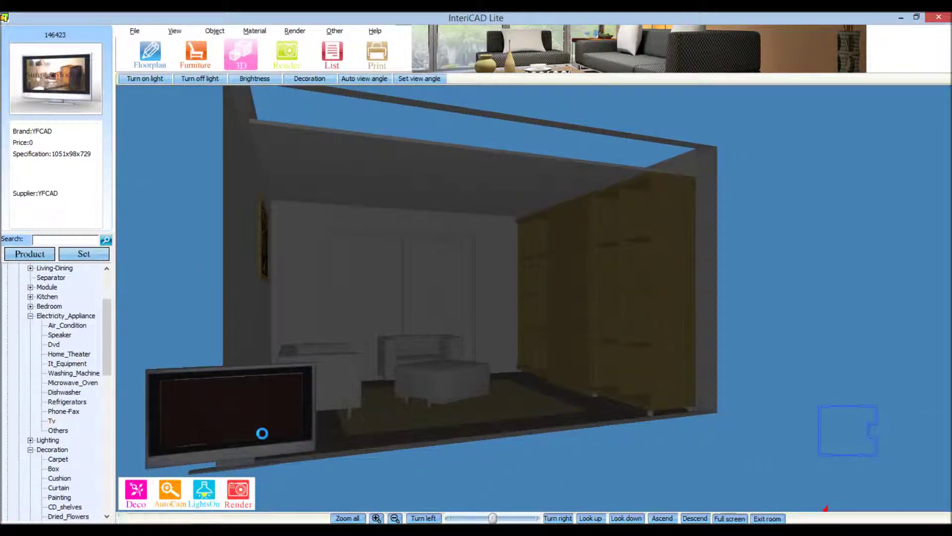
left_click(262, 433)
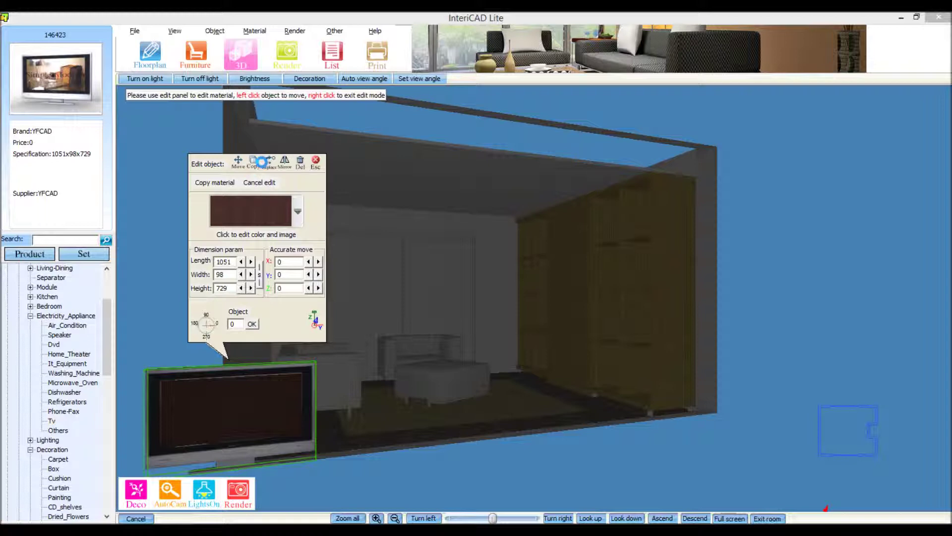
left_click(241, 475)
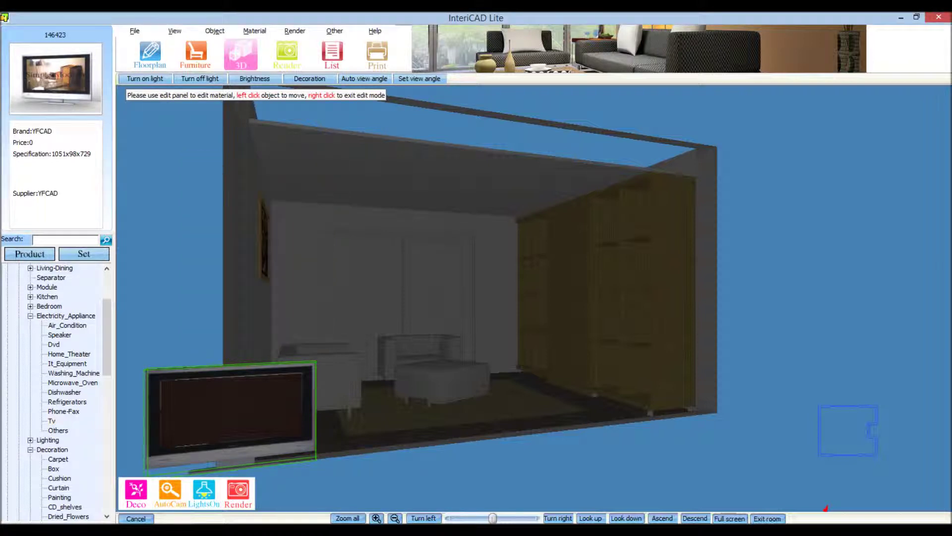
left_click(241, 471)
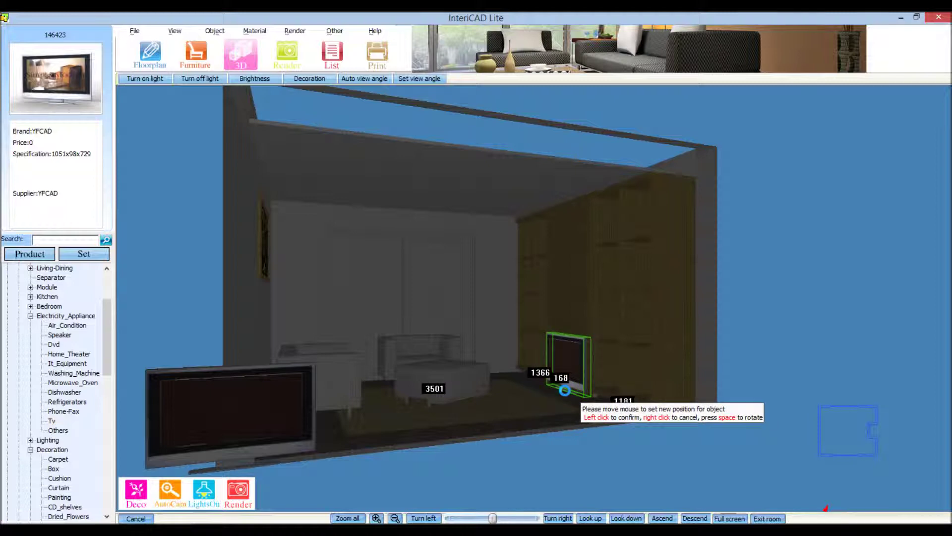
left_click(565, 391)
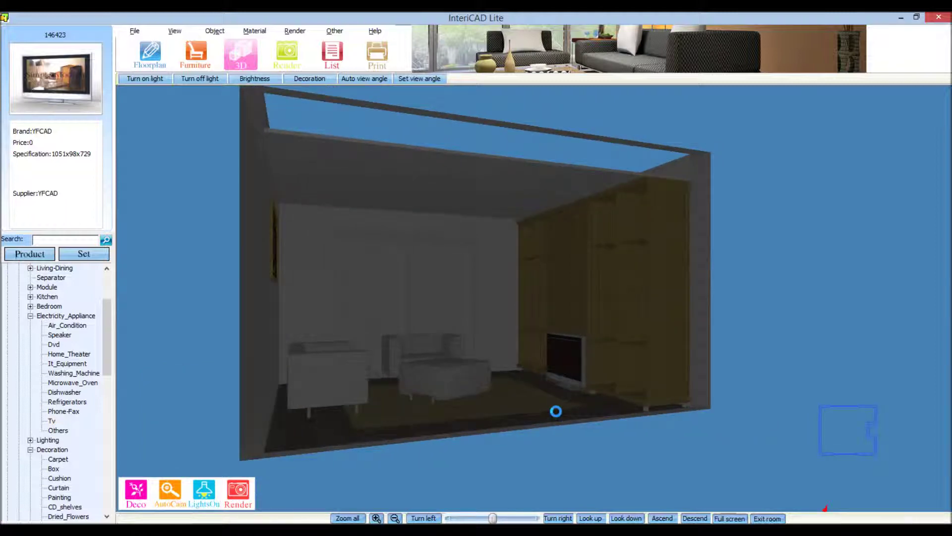
scroll(556, 412, "up", 2)
left_click(856, 439)
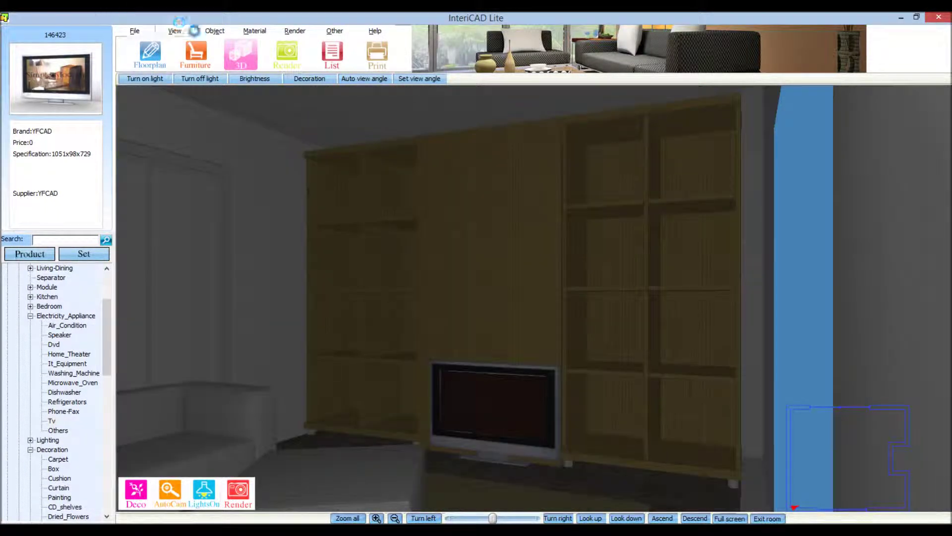
left_click(215, 31)
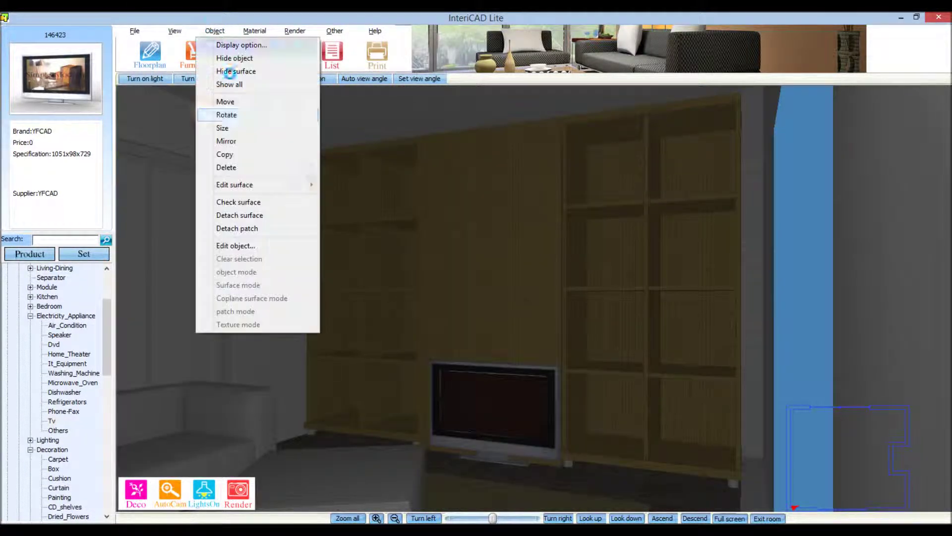
Reposition the TV with the move tool.
left_click(233, 99)
left_click(517, 436)
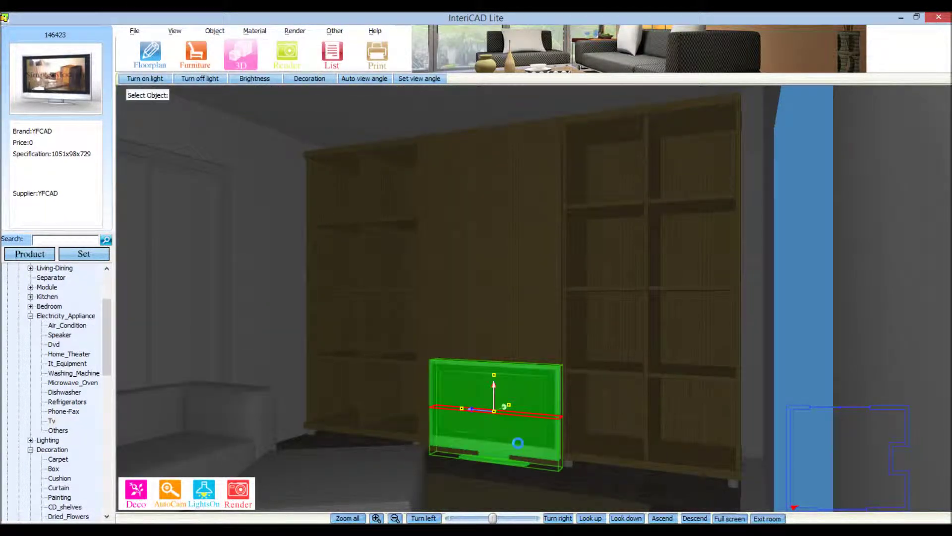
left_click(598, 483)
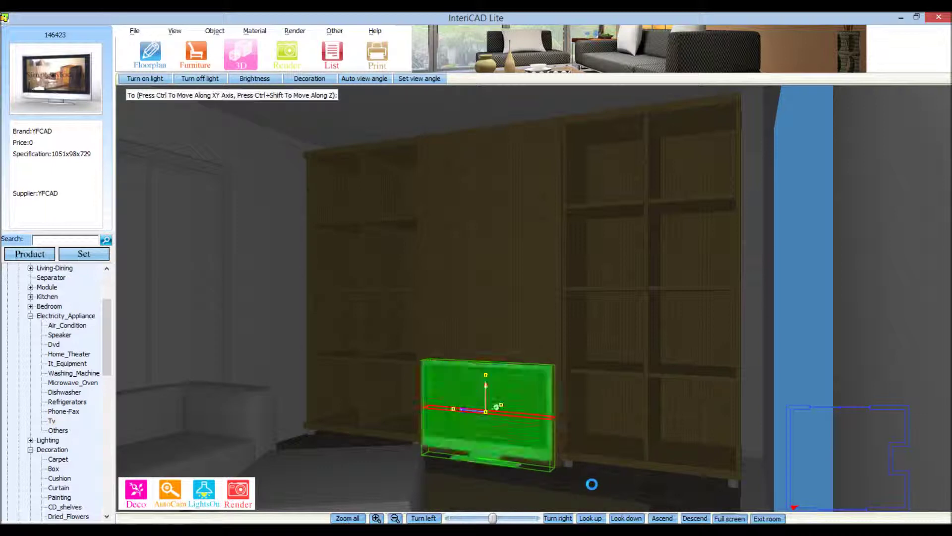
left_click(592, 484)
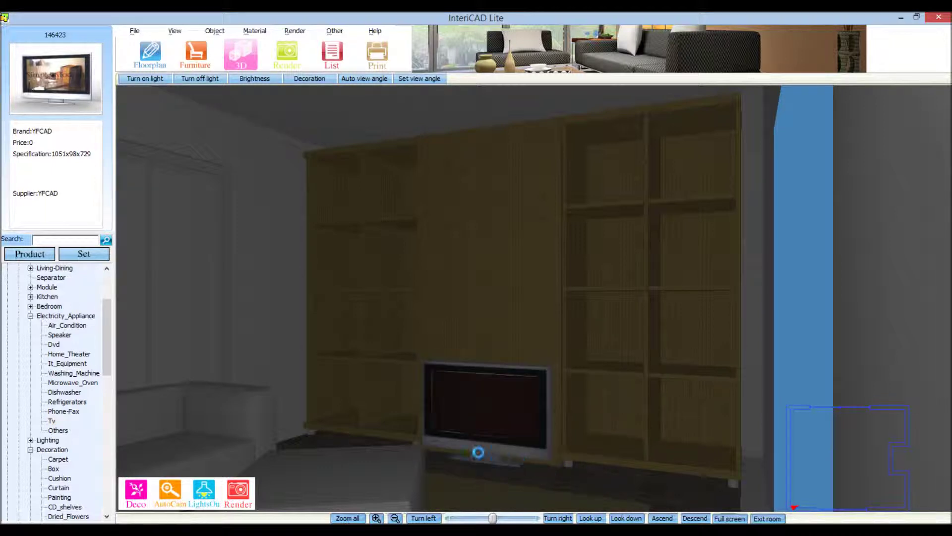
Delete the TV's stand using Edit surface.
left_click(215, 31)
mouse_move(234, 184)
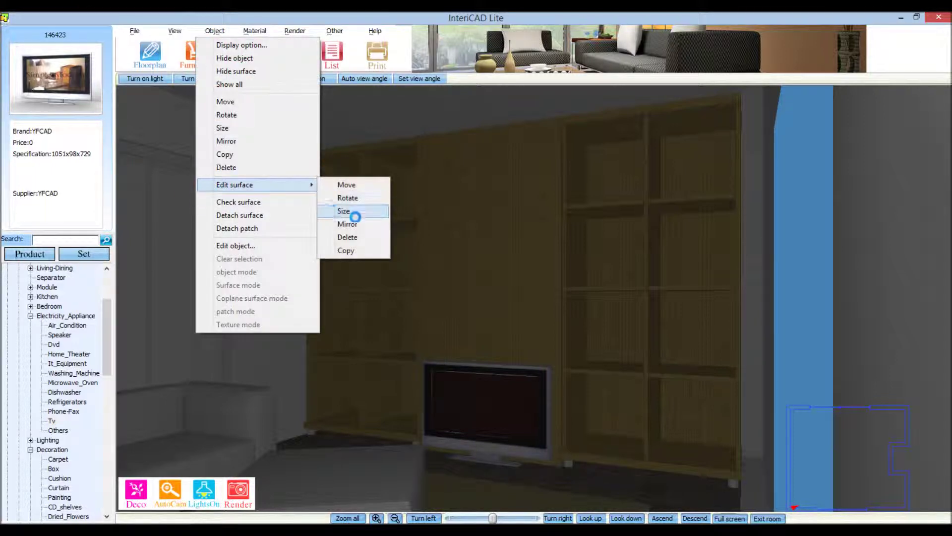
left_click(355, 227)
left_click(489, 456)
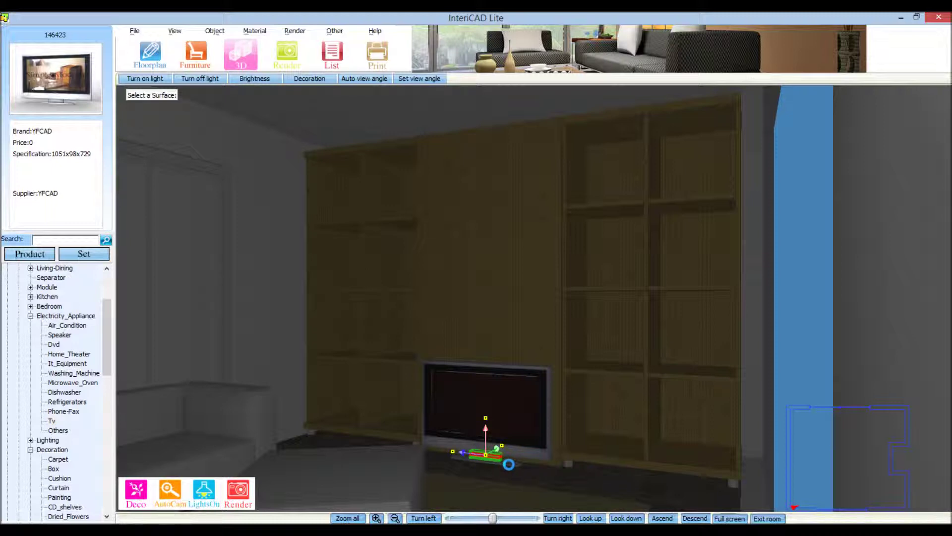
left_click(509, 465)
key("Delete")
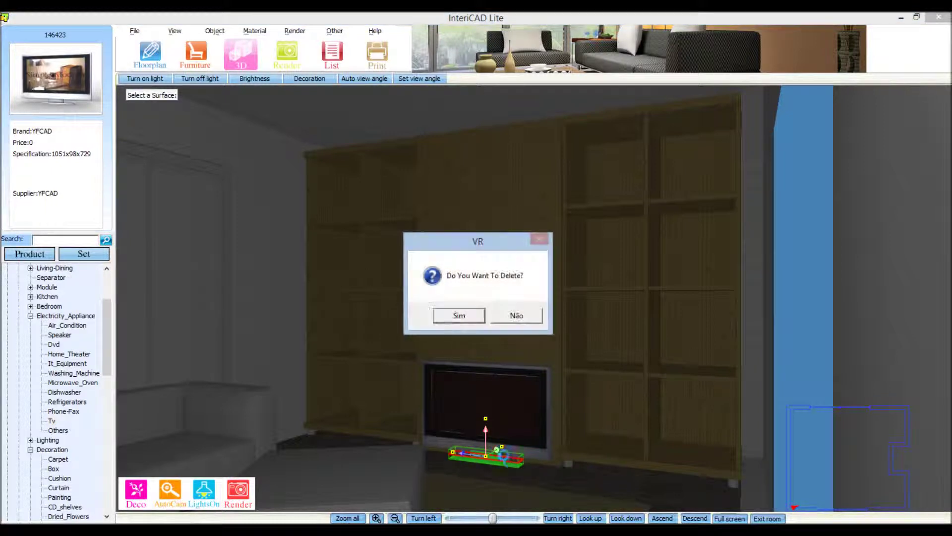
left_click(456, 314)
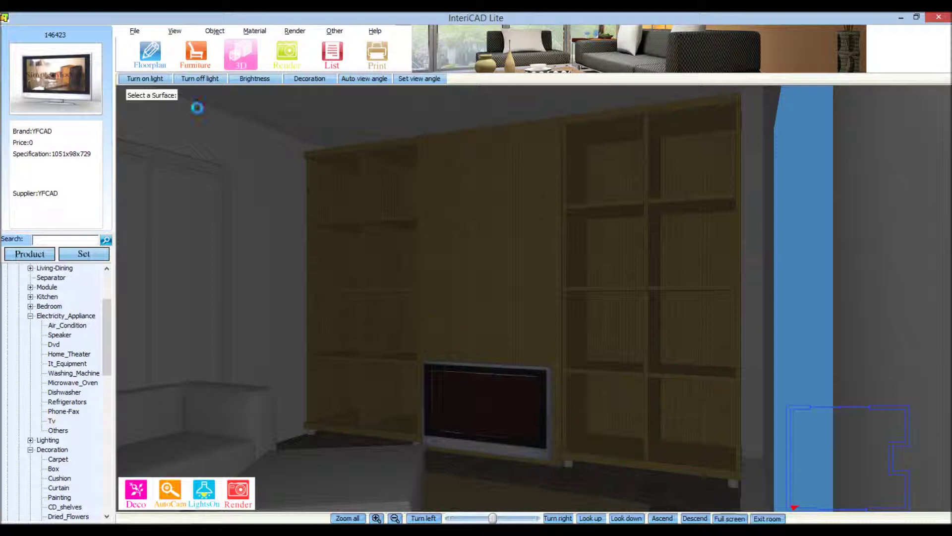
Raise the TV to Z elevation 1000 in the Edit object panel.
left_click(510, 399)
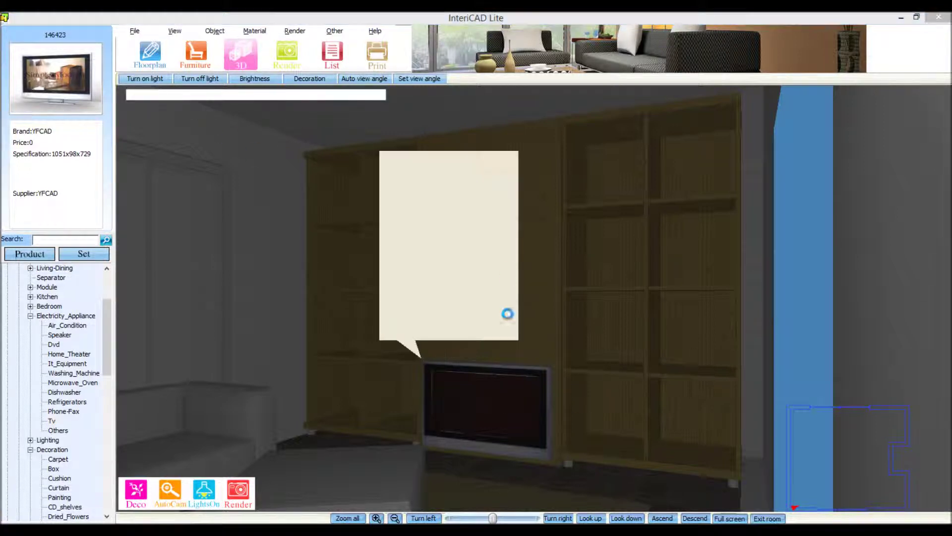
type("100")
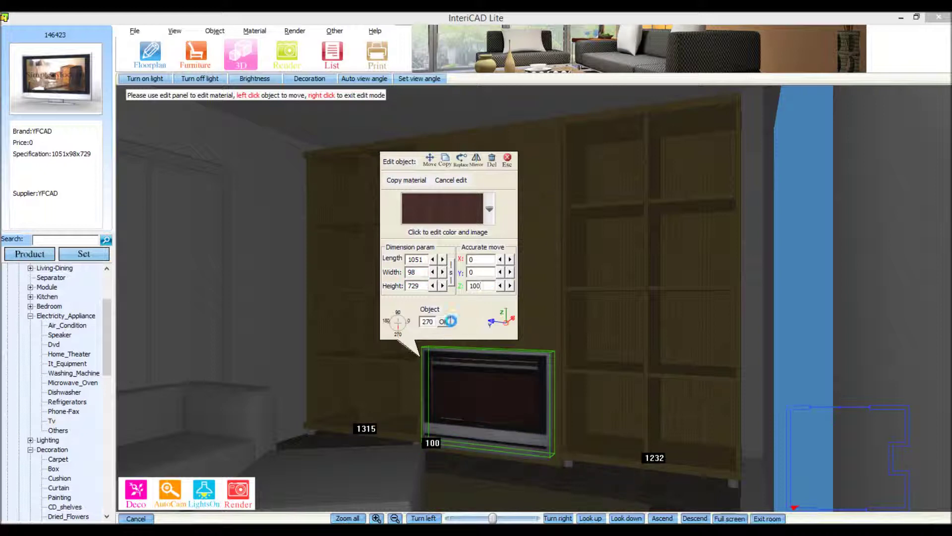
type("0")
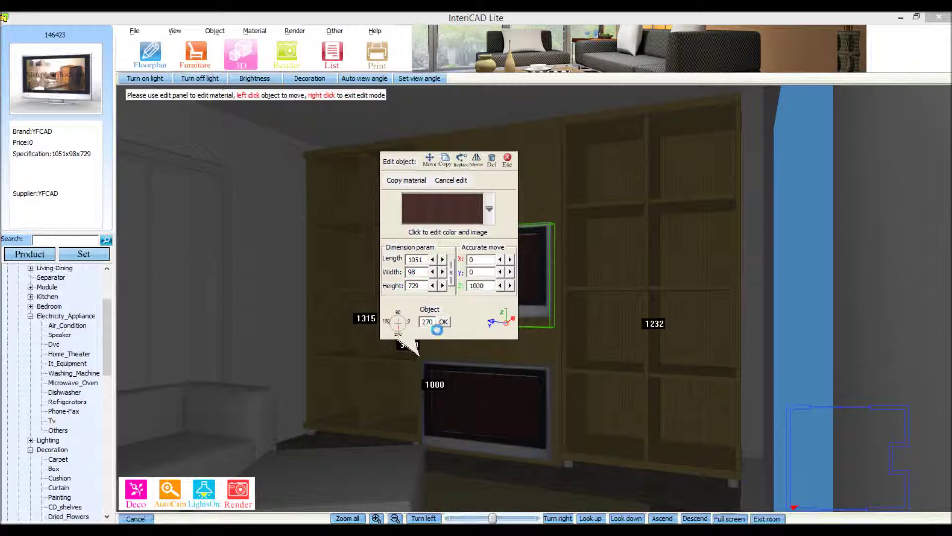
left_click(507, 161)
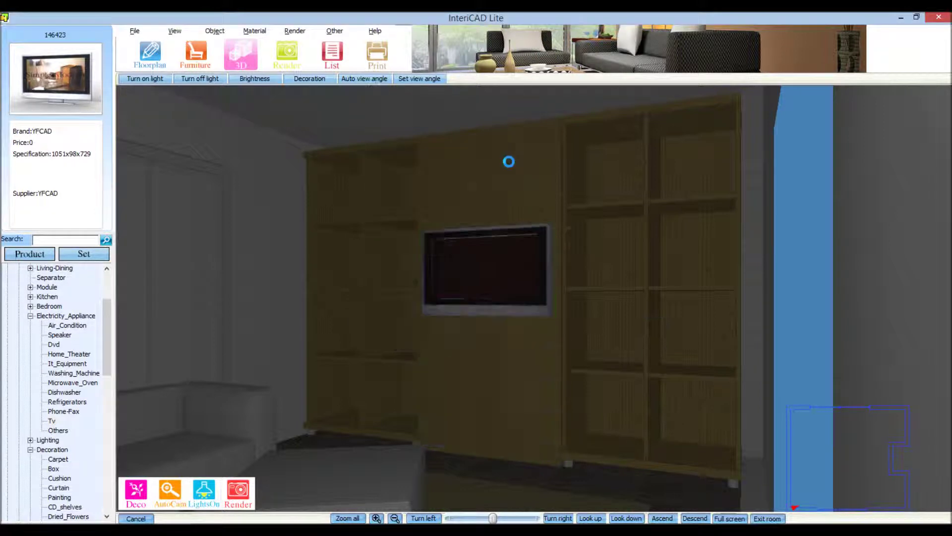
Face the far wall and create a new material copied from a picked one.
left_click(785, 454)
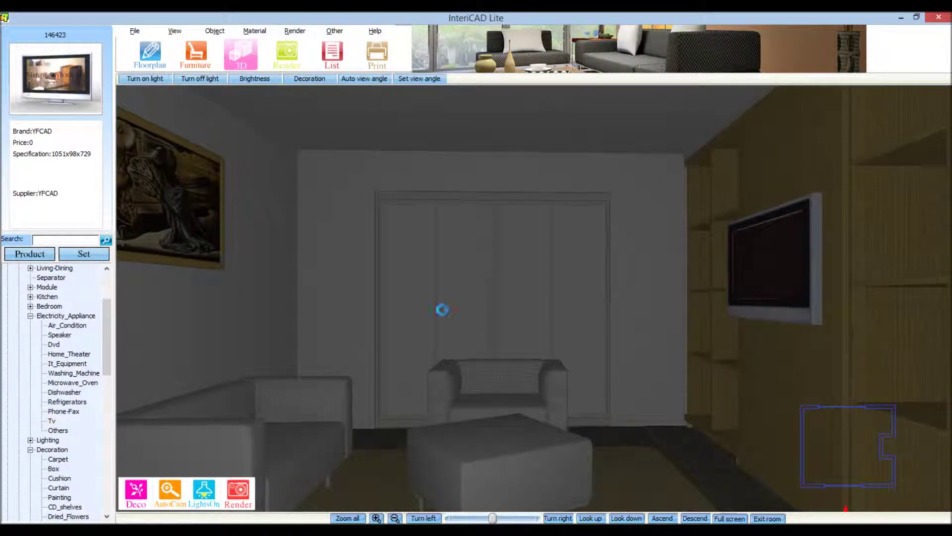
left_click(254, 31)
left_click(278, 48)
left_click(413, 233)
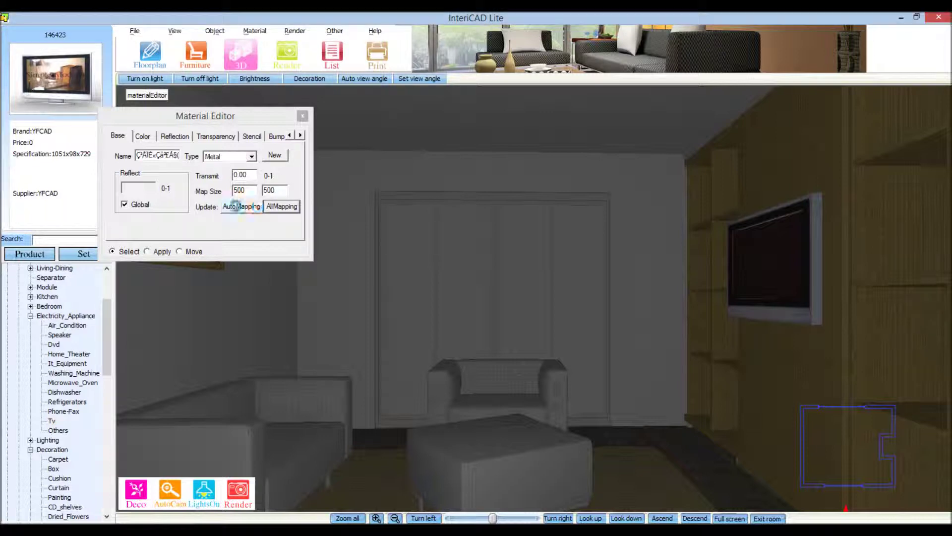
left_click(267, 155)
left_click(448, 284)
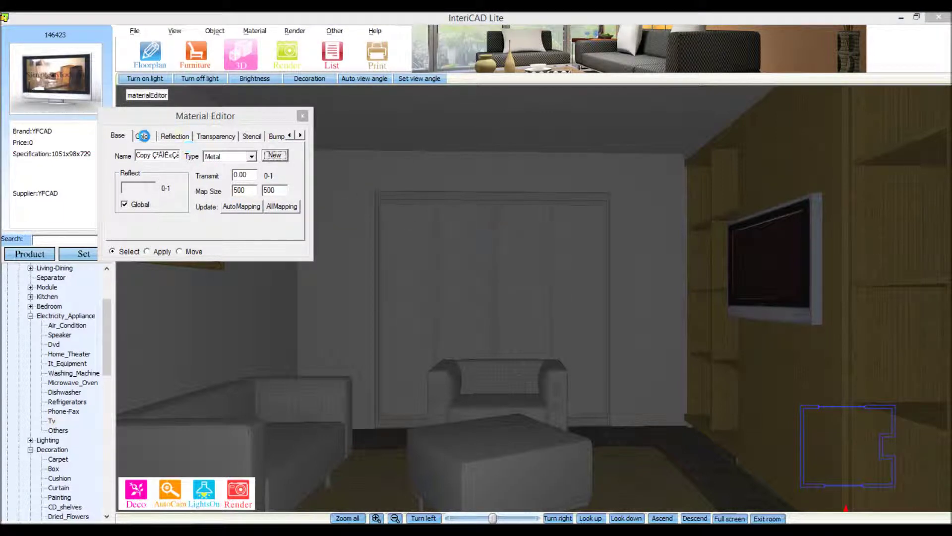
Texture the new material with the 2014-01-19 14.30.05.jpg image.
left_click(142, 136)
left_click(233, 219)
left_click(564, 266)
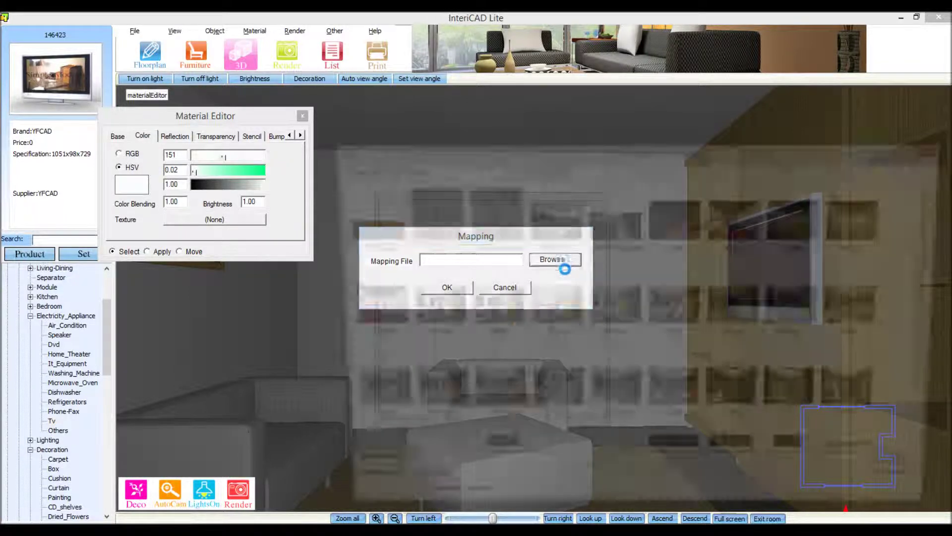
left_click(551, 218)
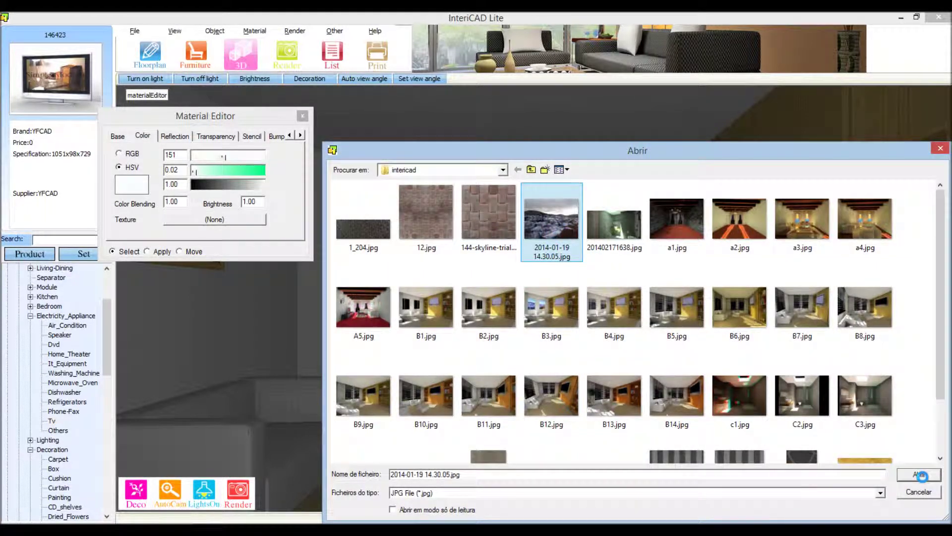
left_click(920, 476)
left_click(452, 287)
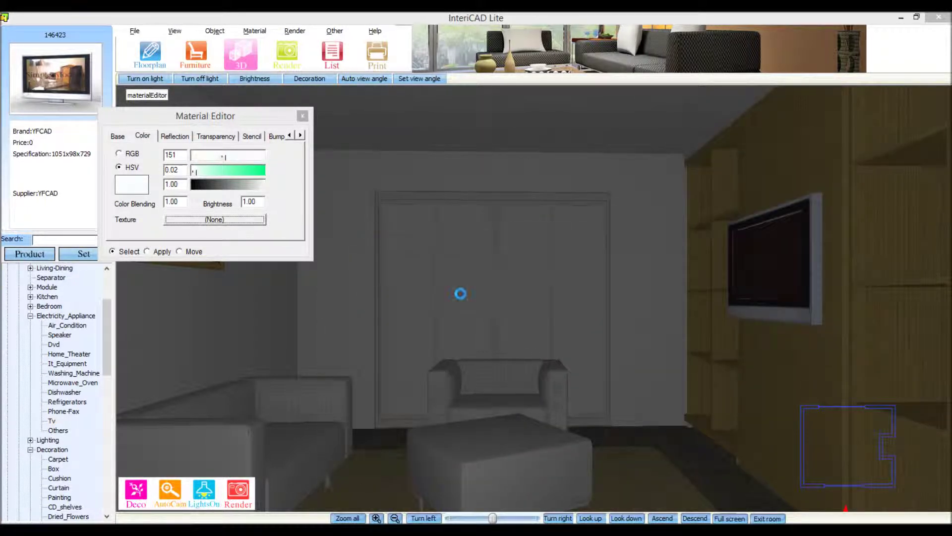
Apply the textured material to the four tall far-wall panels.
left_click(160, 252)
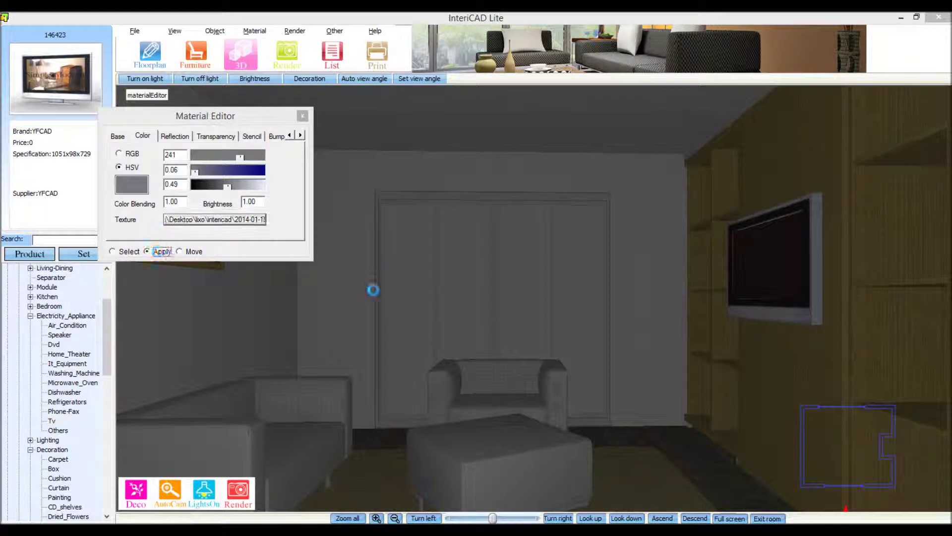
left_click(413, 272)
left_click(480, 270)
left_click(529, 266)
left_click(578, 274)
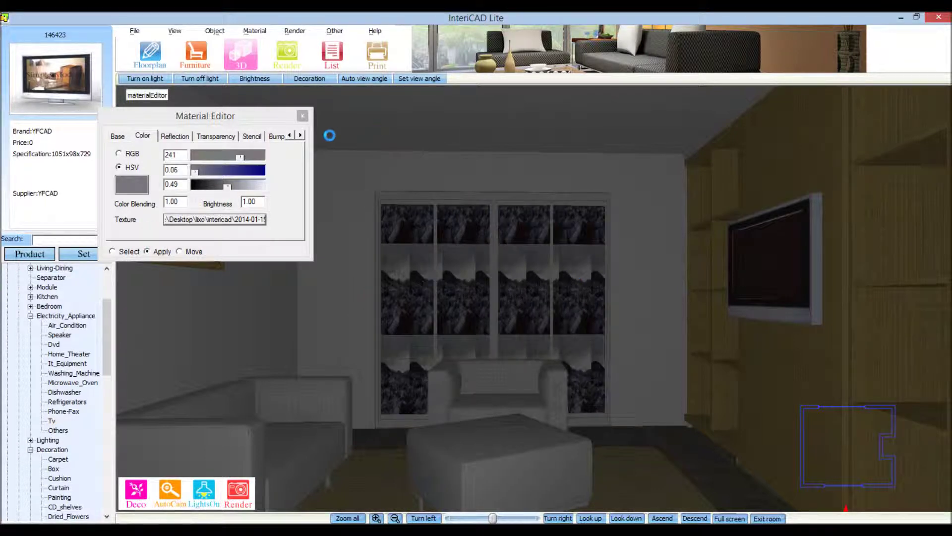
left_click(302, 116)
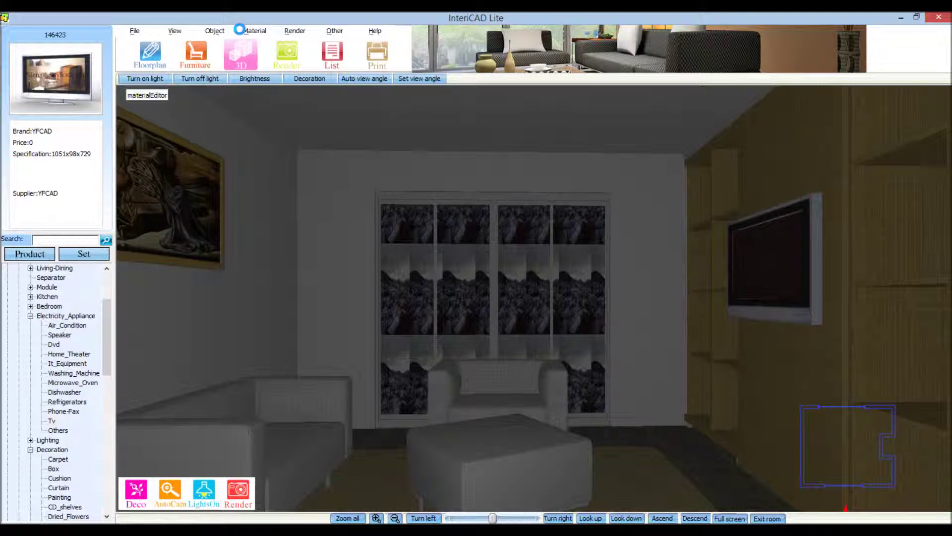
left_click(251, 30)
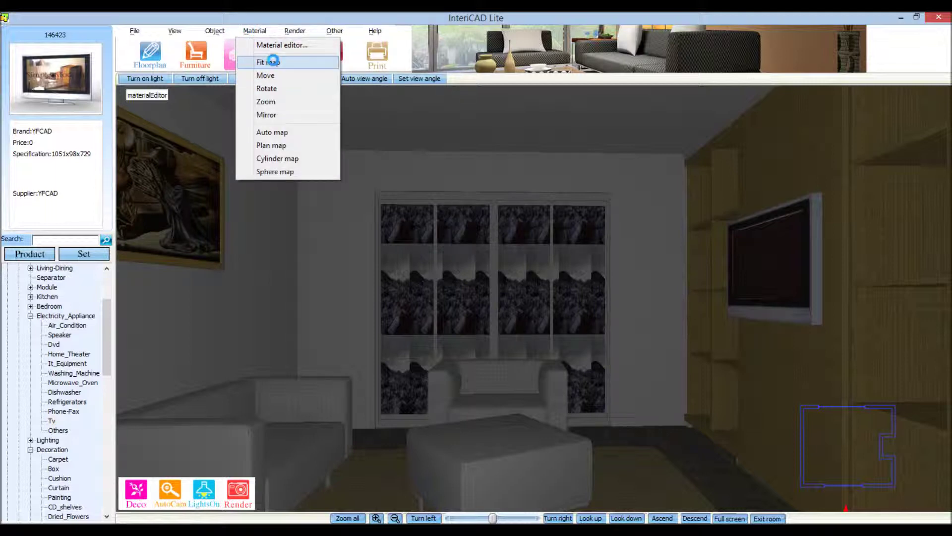
Fit the mountain landscape photo once across all four back-wall window panes as one grouped image.
left_click(273, 60)
left_click(407, 246)
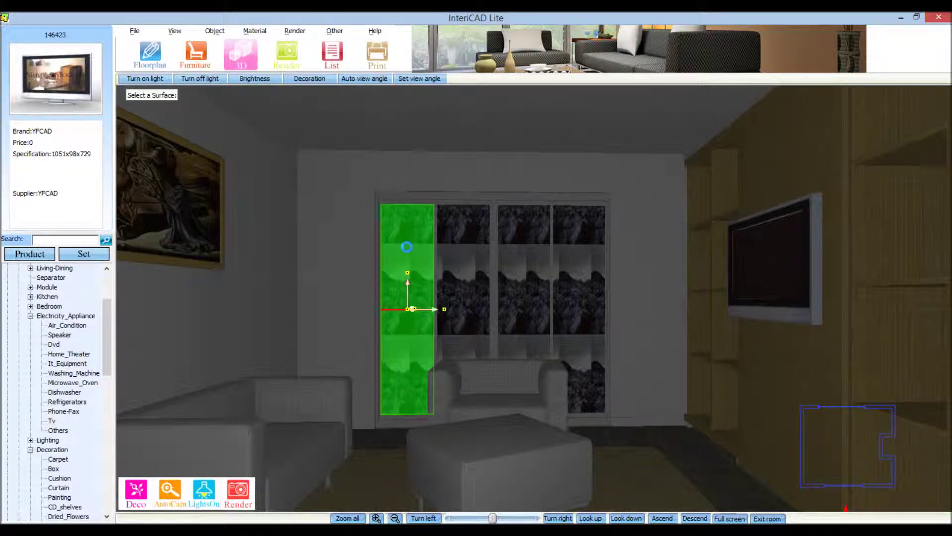
left_click(460, 265)
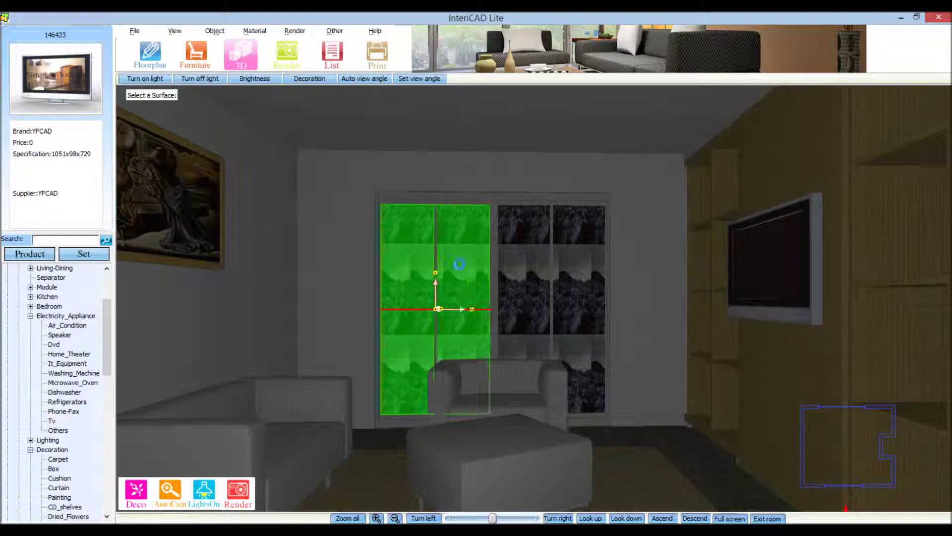
left_click(524, 270)
left_click(589, 276)
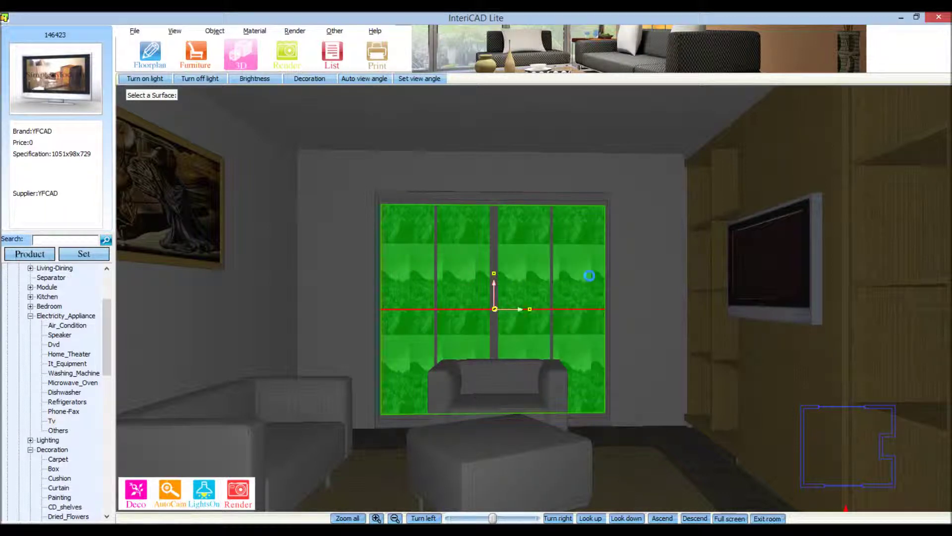
right_click(589, 276)
mouse_move(468, 157)
left_mouse_down()
mouse_move(603, 147)
mouse_move(704, 118)
left_mouse_up()
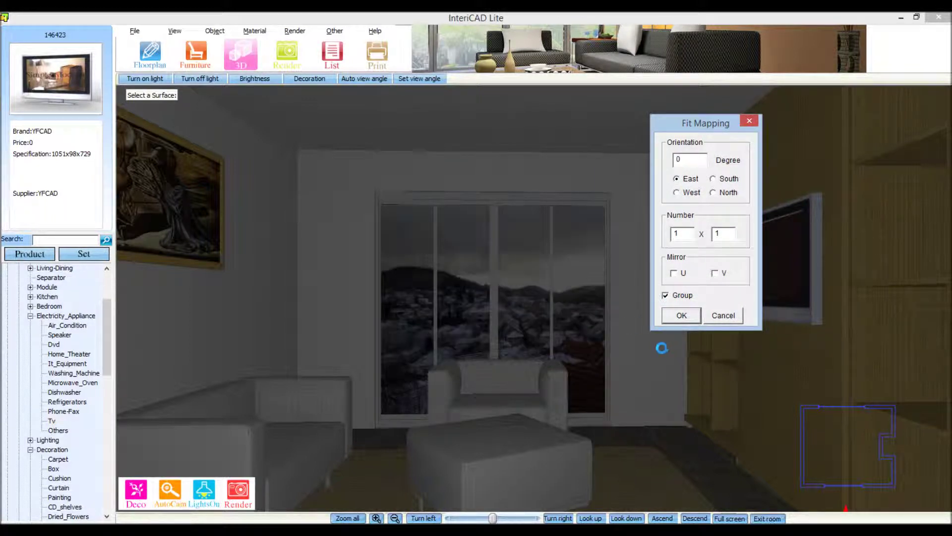
left_click(679, 316)
Scroll the view, then open and close the light editor without changes.
scroll(555, 290, "up", 2)
scroll(542, 285, "down", 1)
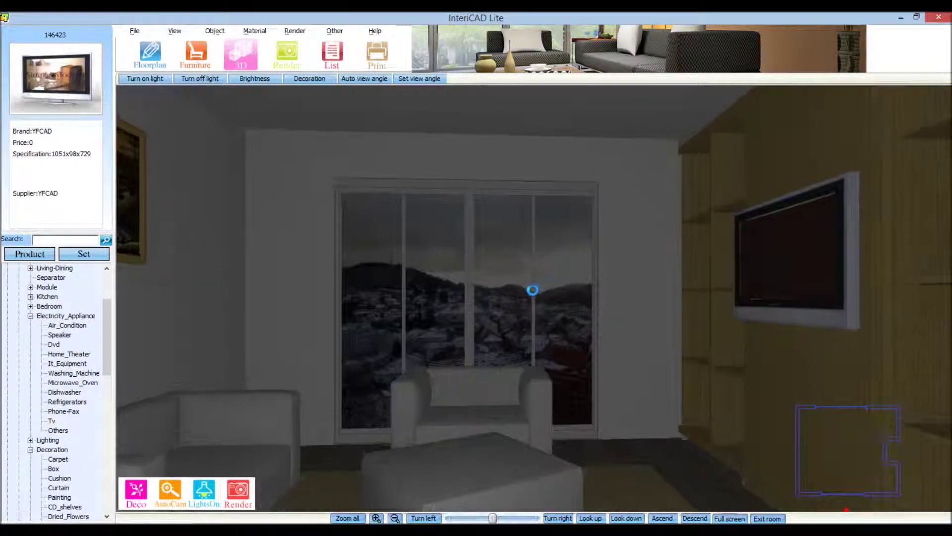
scroll(530, 347, "down", 1)
scroll(525, 326, "down", 1)
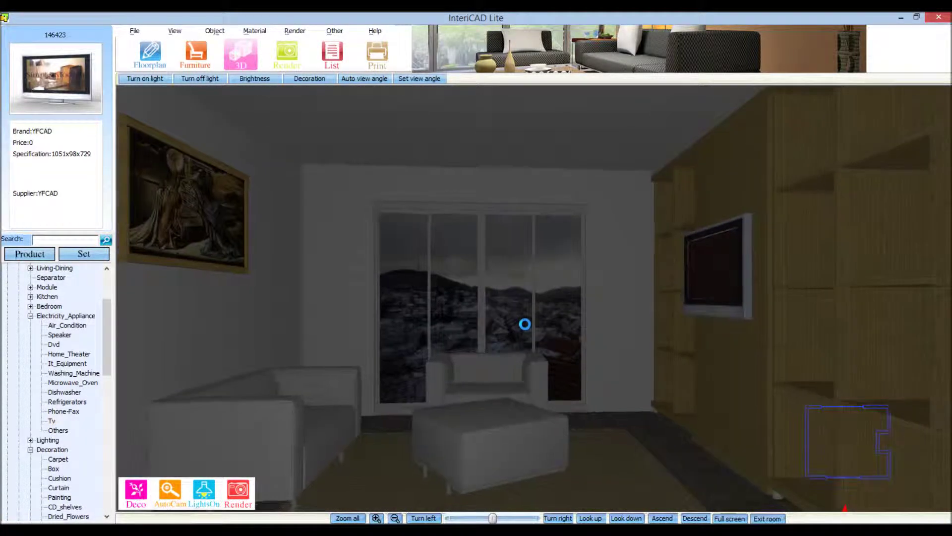
scroll(524, 326, "down", 1)
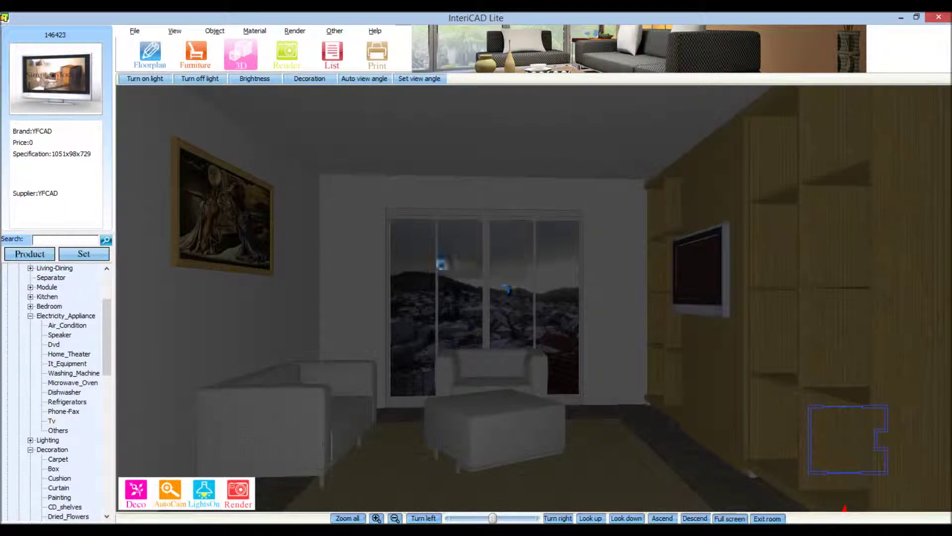
scroll(499, 288, "up", 1)
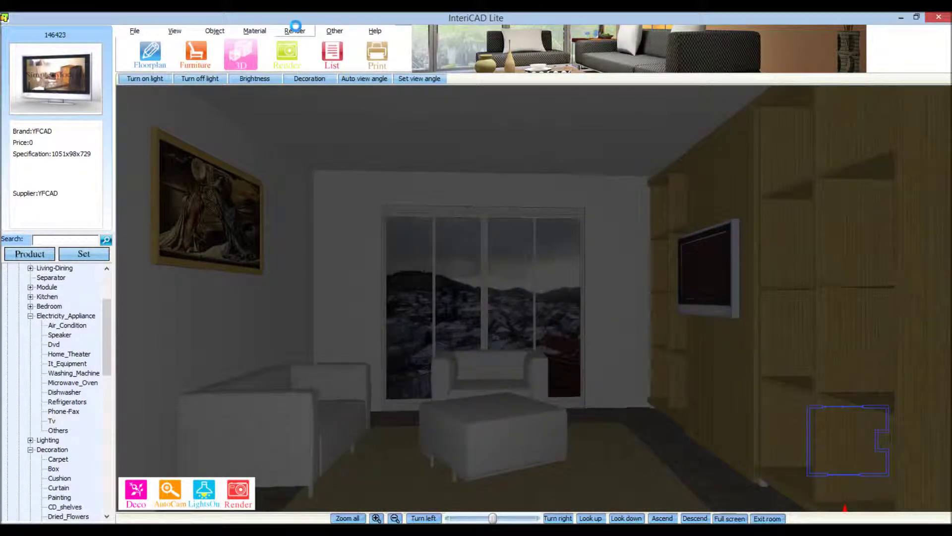
scroll(493, 189, "down", 1)
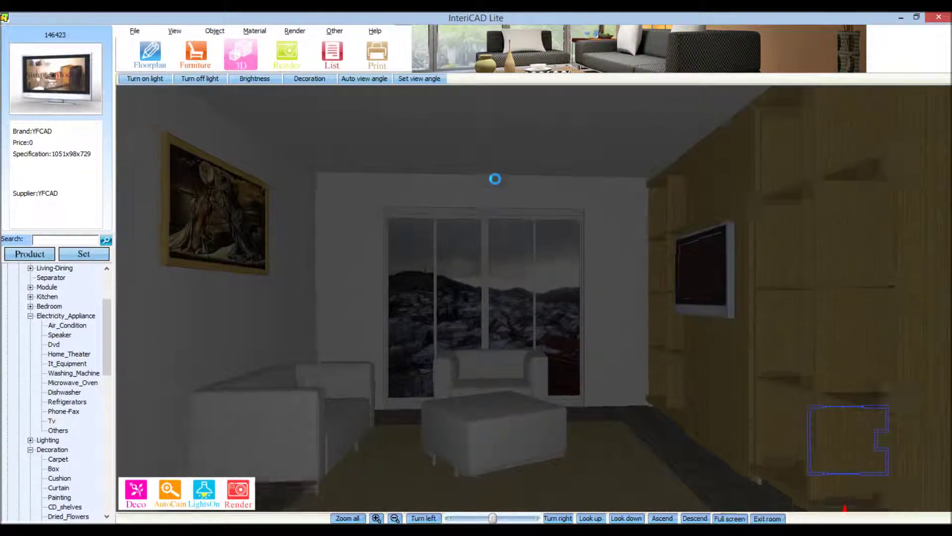
left_click(296, 31)
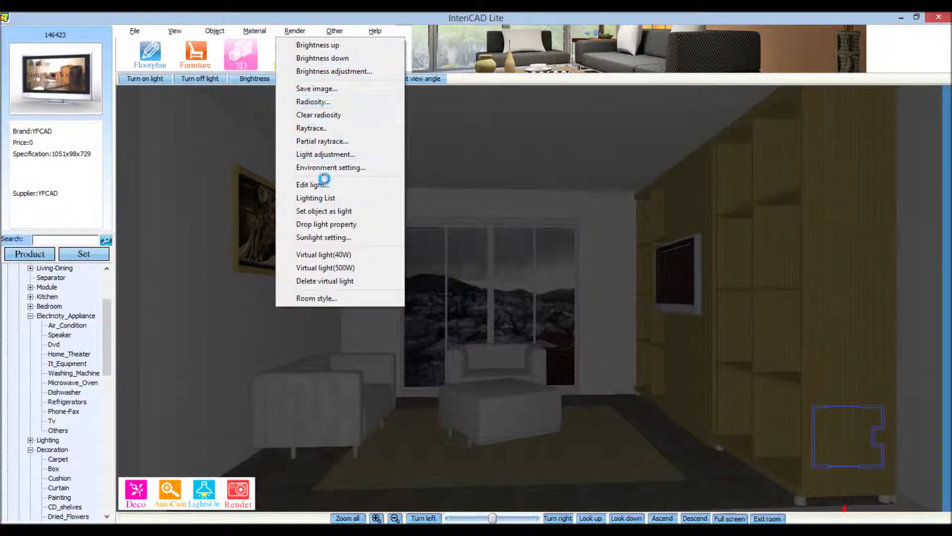
left_click(323, 180)
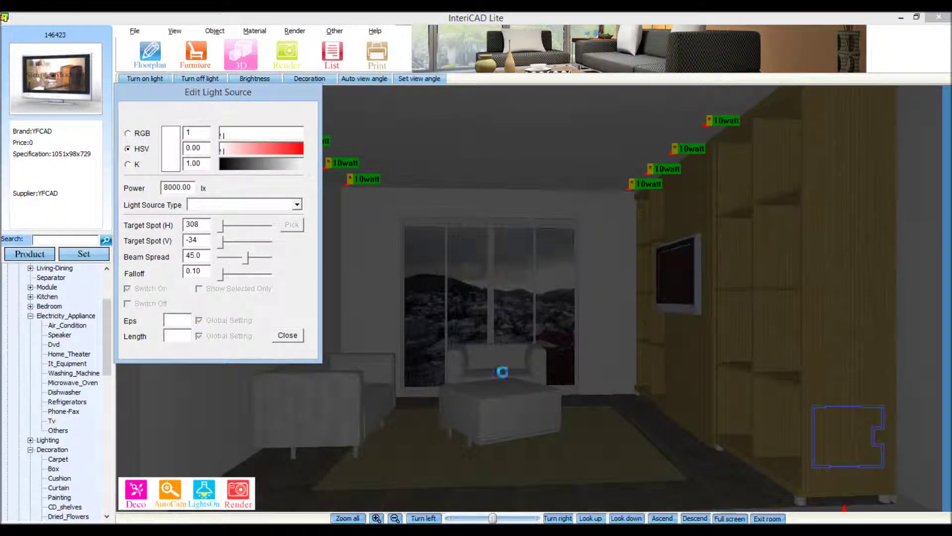
left_click(287, 335)
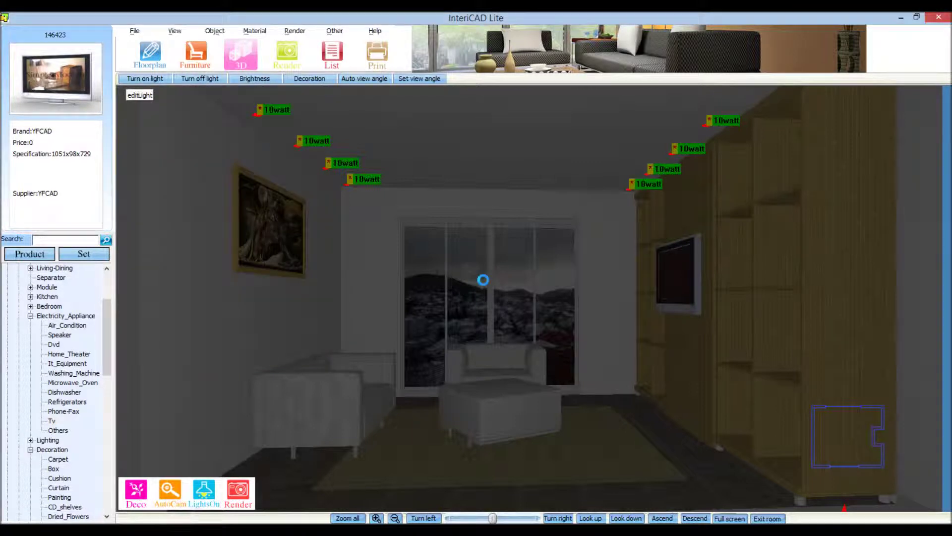
Set the four back-wall window panes as a light-emitting object and acknowledge the confirmation.
left_click(296, 31)
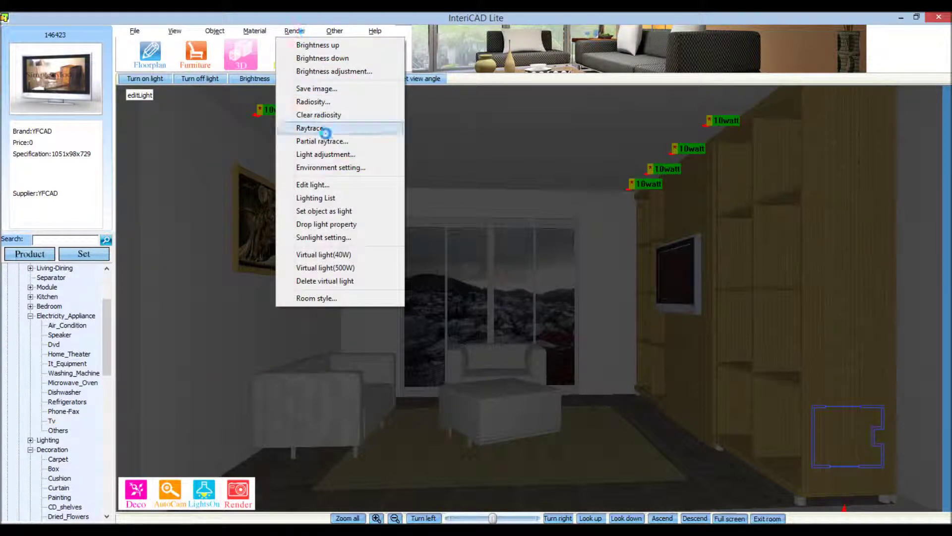
left_click(335, 212)
left_click(422, 280)
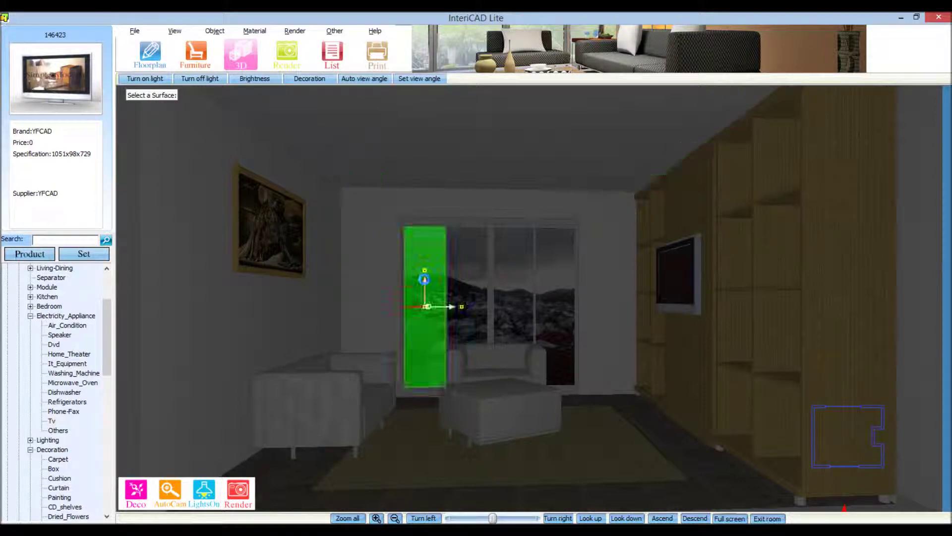
left_click(468, 273)
left_click(526, 280)
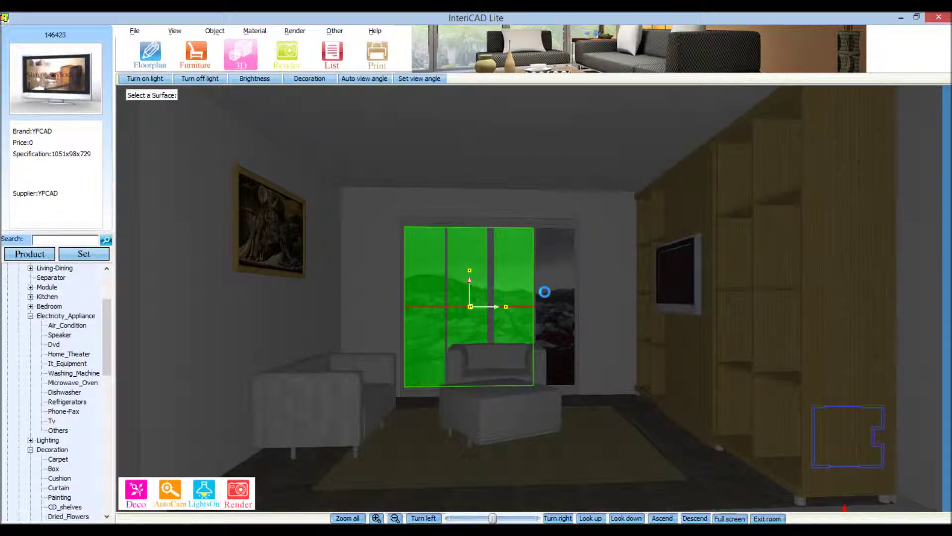
left_click(548, 292)
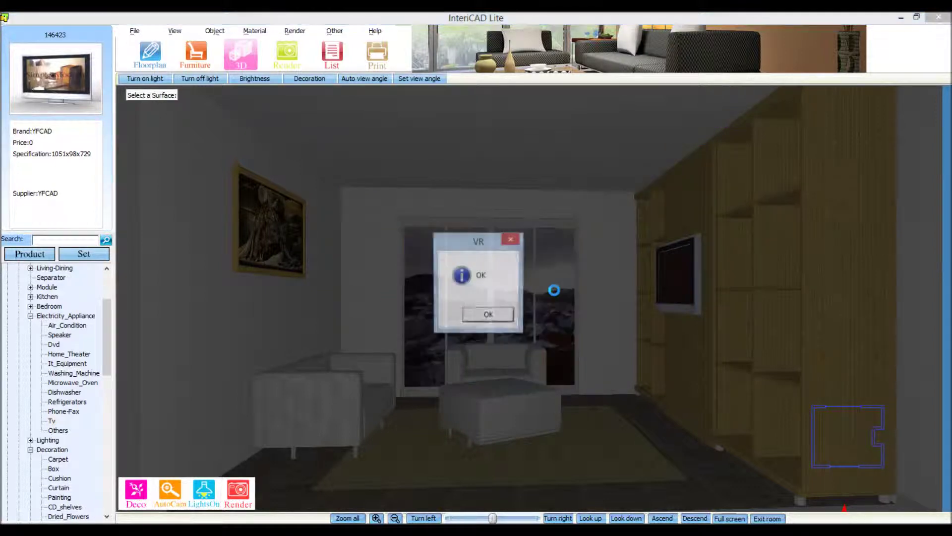
left_click(496, 317)
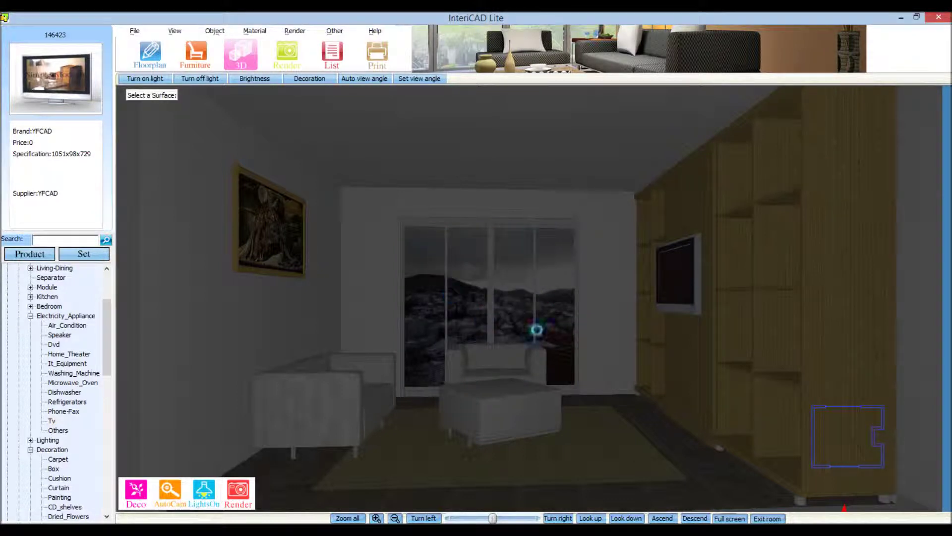
left_click(295, 31)
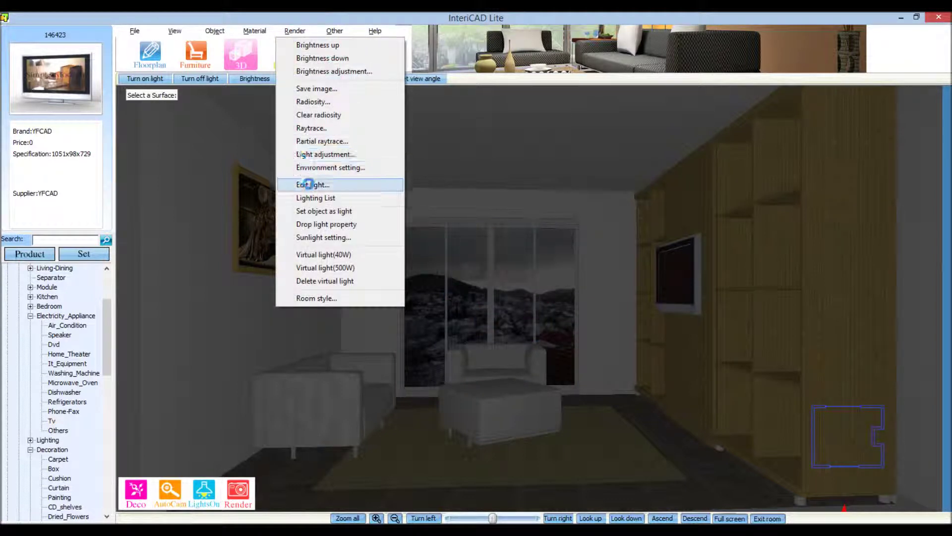
Select the four 45watt window lights and change their type to Sunlight.
left_click(310, 183)
left_click(432, 303)
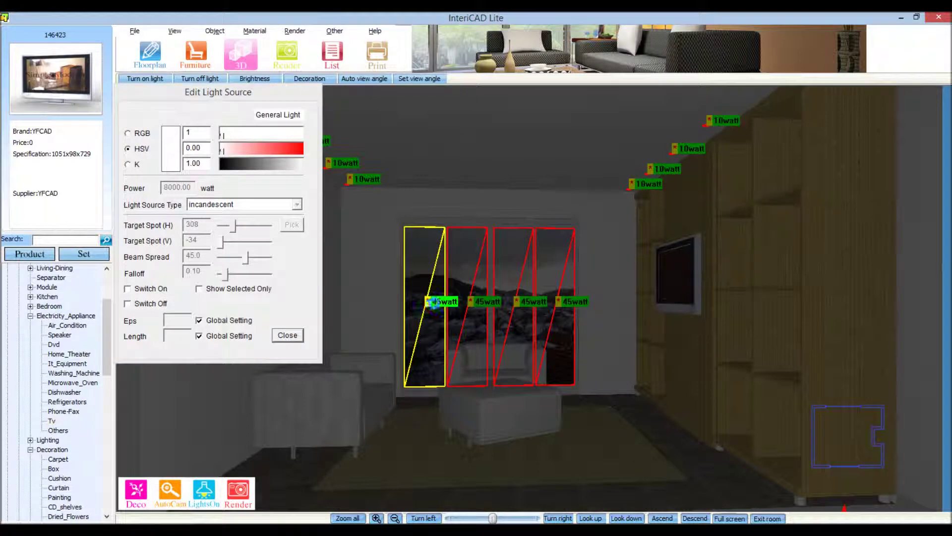
left_click(465, 277, "ctrl")
left_click(523, 275, "ctrl")
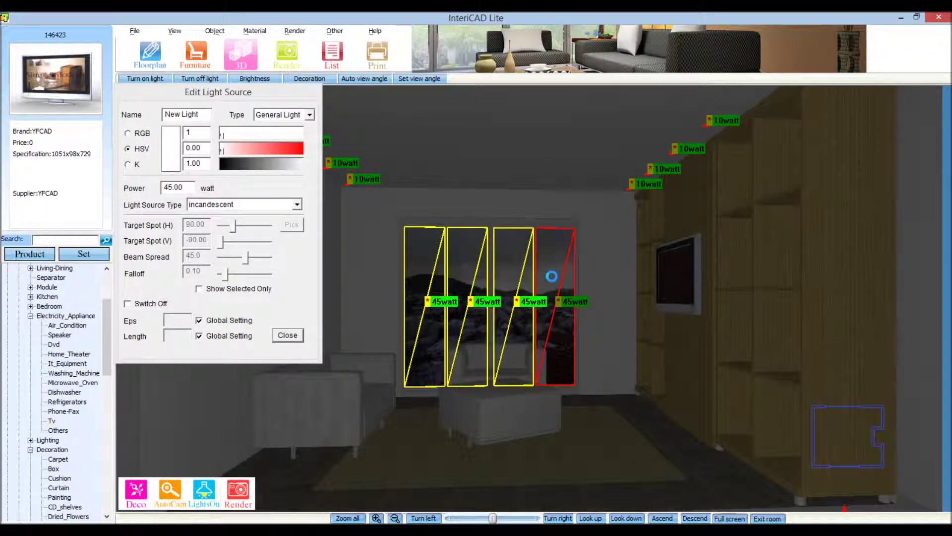
left_click(551, 276, "ctrl")
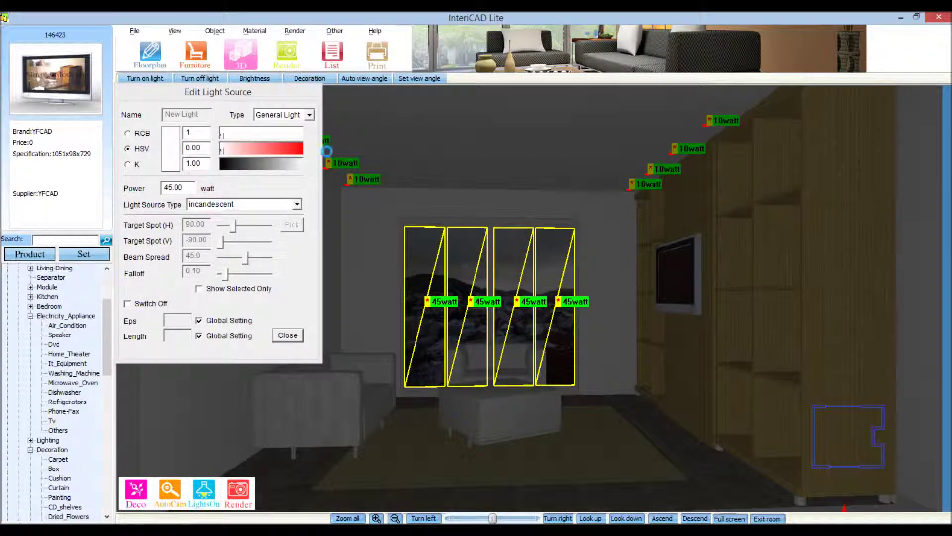
left_click(275, 113)
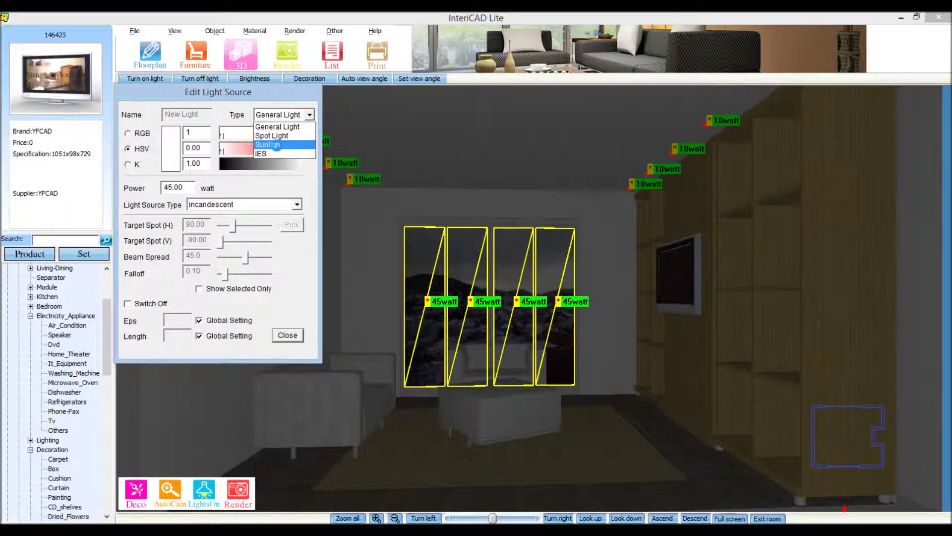
left_click(276, 145)
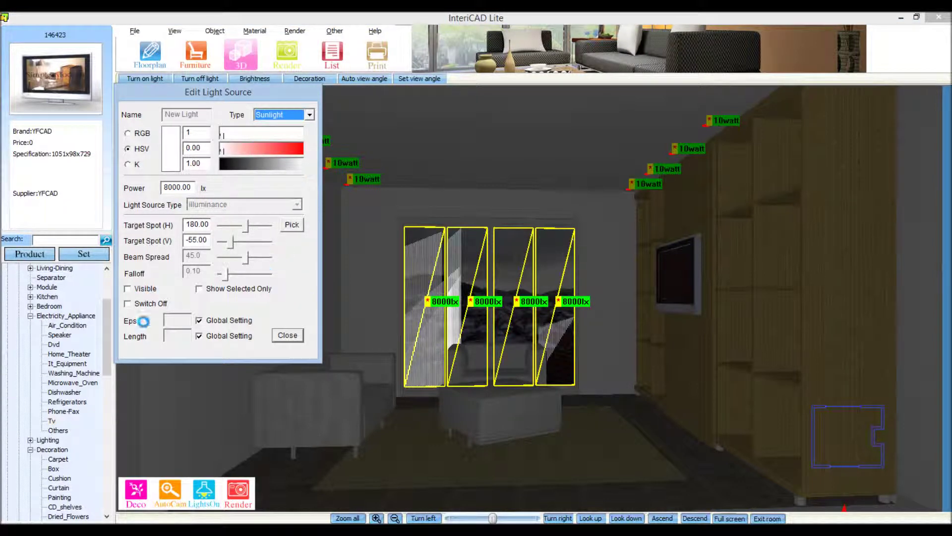
Aim the 8000 lx sunlight at horizontal 299 and vertical -25, and make the source visible.
left_click_drag(243, 228, 259, 227)
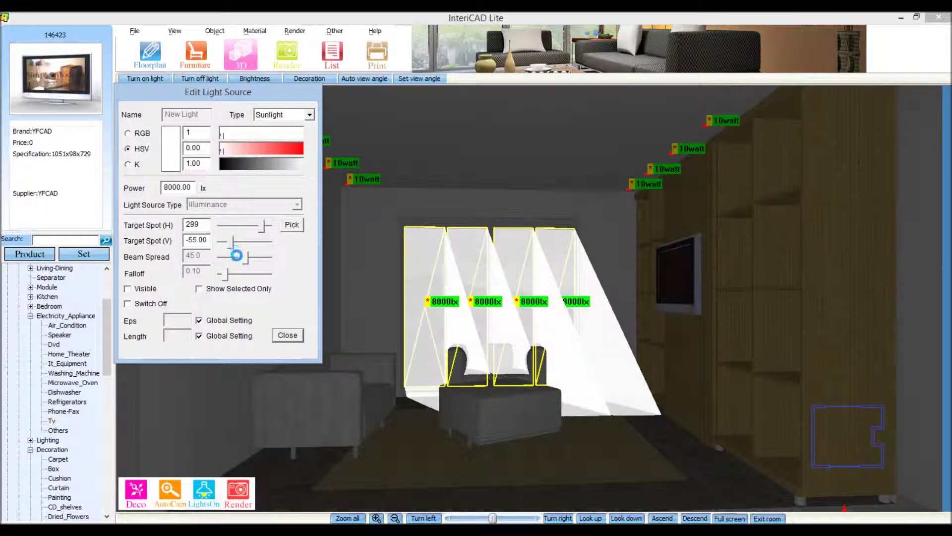
left_click_drag(232, 241, 238, 242)
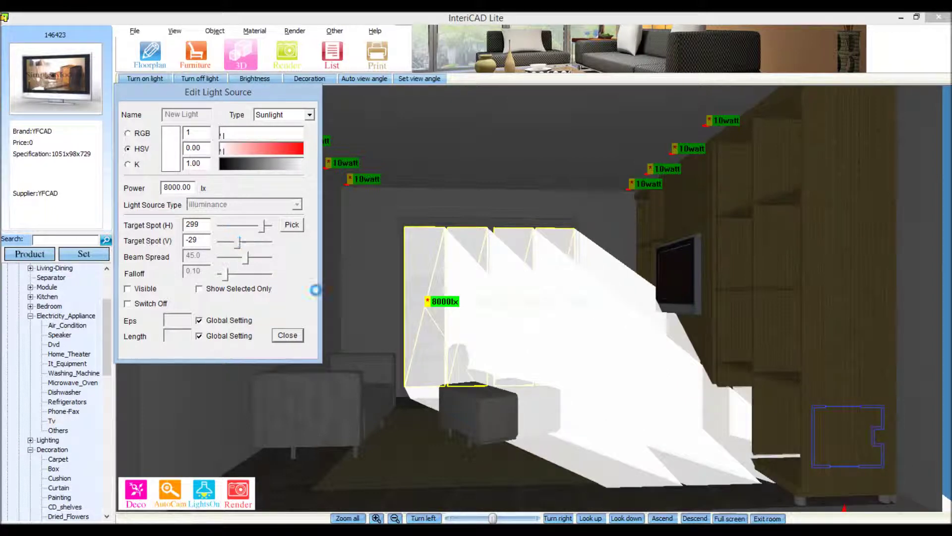
left_click_drag(234, 242, 235, 241)
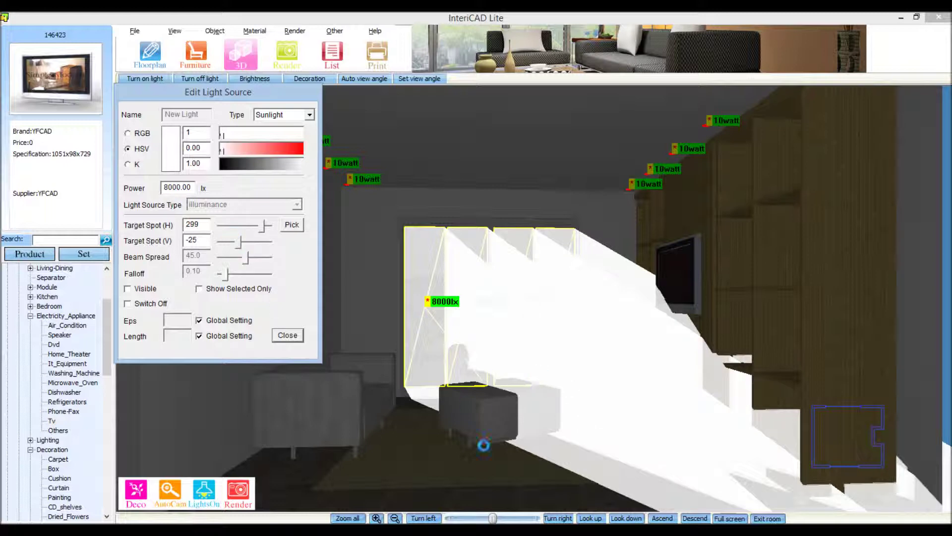
left_click(136, 288)
left_click(288, 336)
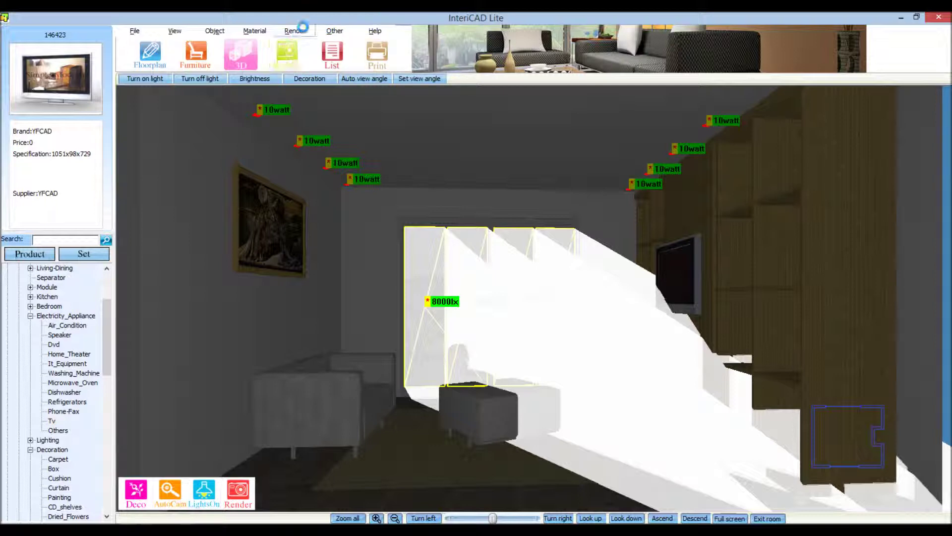
left_click(303, 34)
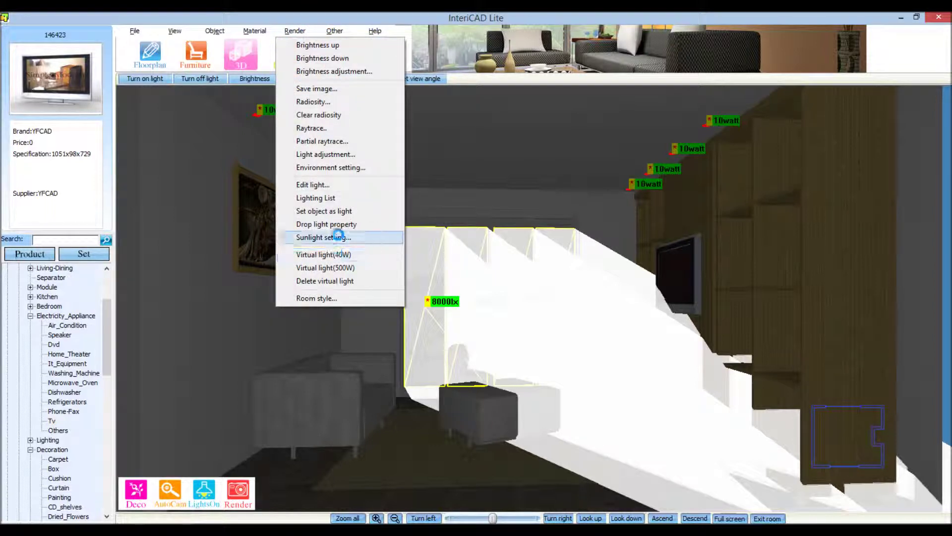
Activate the sunlight effect in the day-light settings, keeping sun ray direction 119 and 25.
left_click(338, 237)
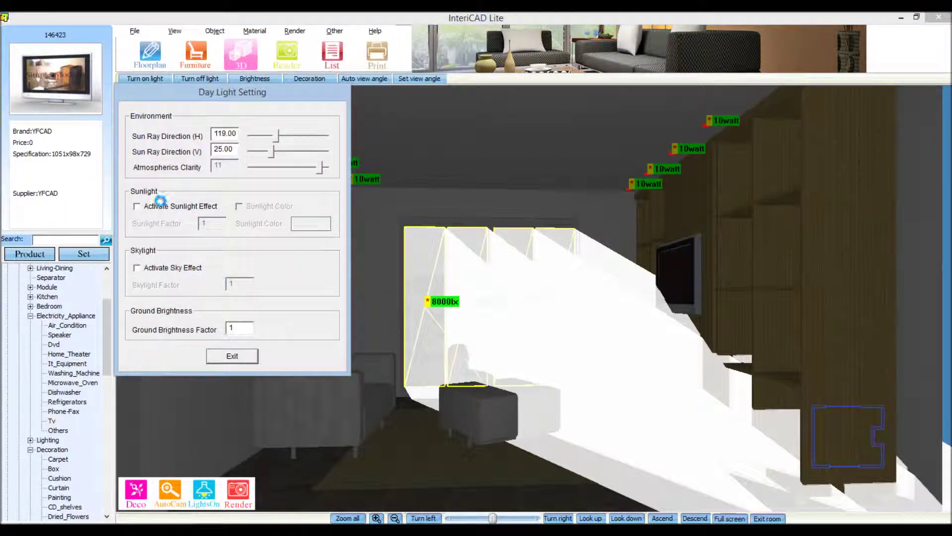
left_click(137, 207)
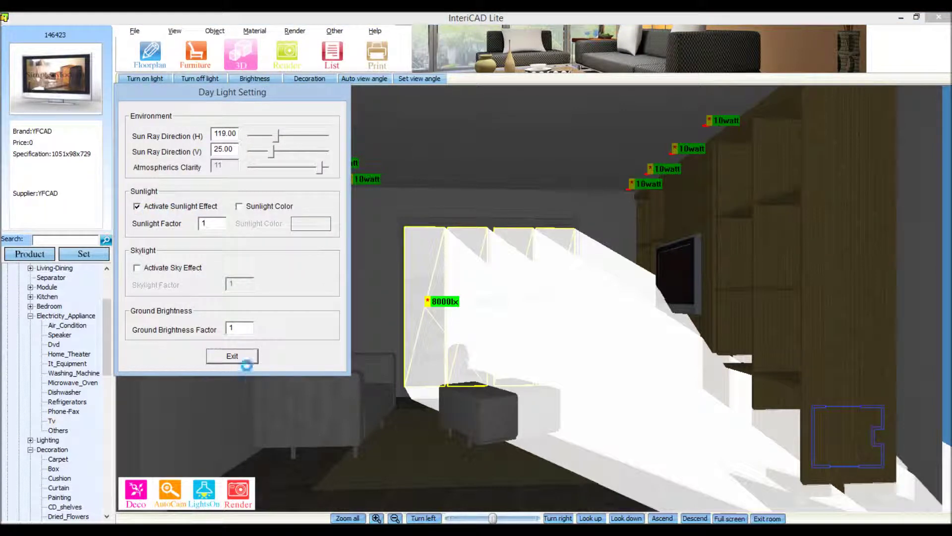
left_click(243, 360)
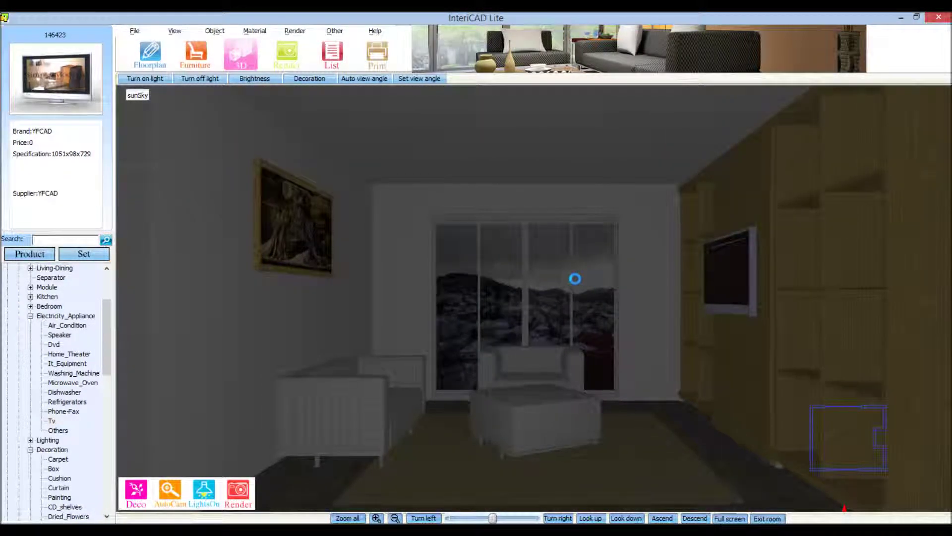
Start a raytrace render, stop it, and set brightness to Auto.
left_click(203, 495)
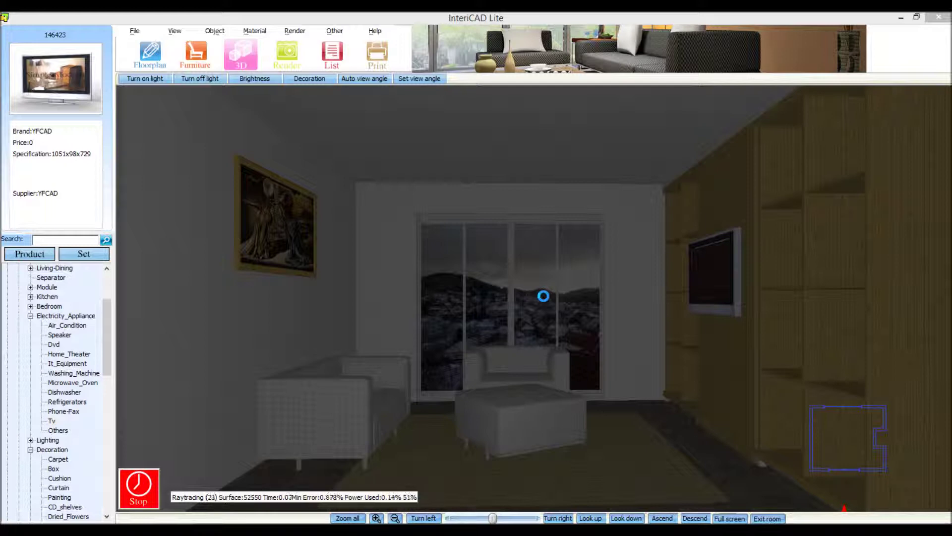
left_click(143, 481)
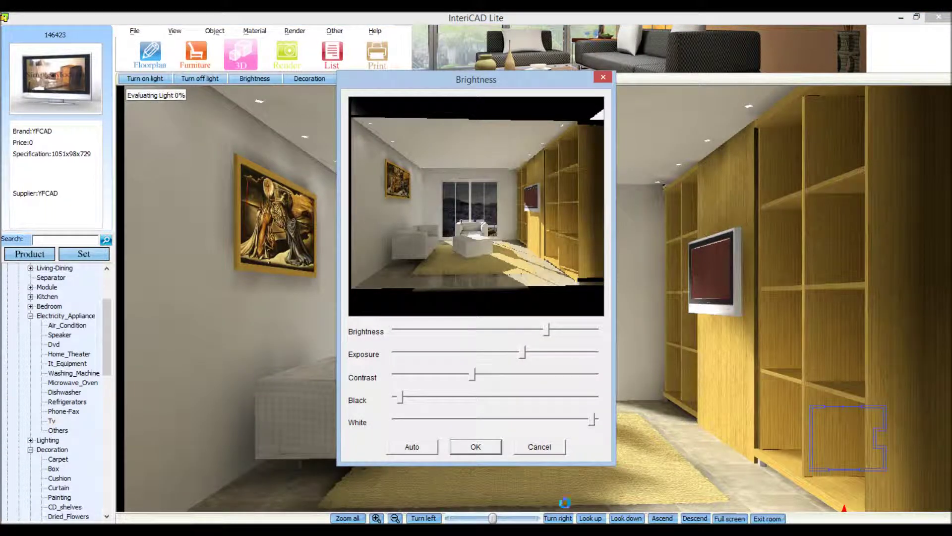
left_click(407, 448)
left_click(477, 446)
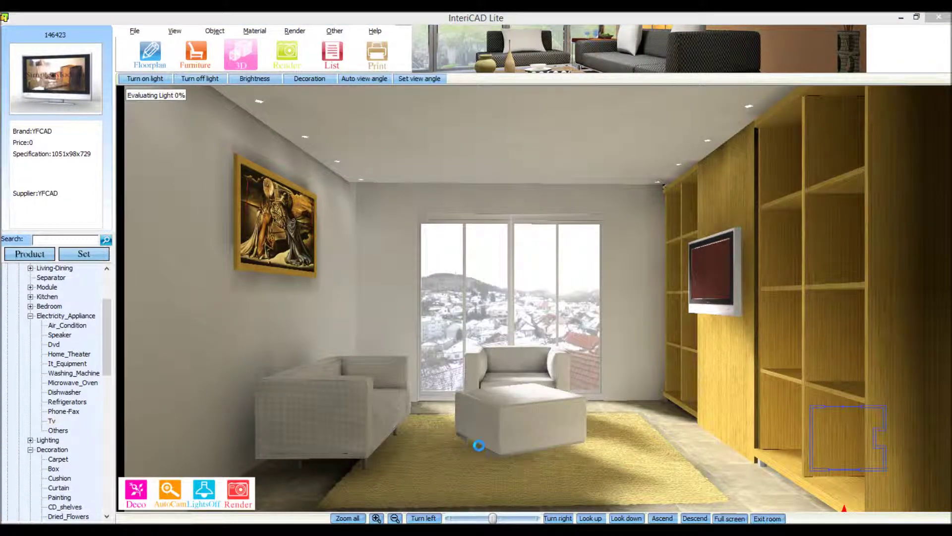
Run a Quick effect render of the room and skip saving the image.
left_click(287, 52)
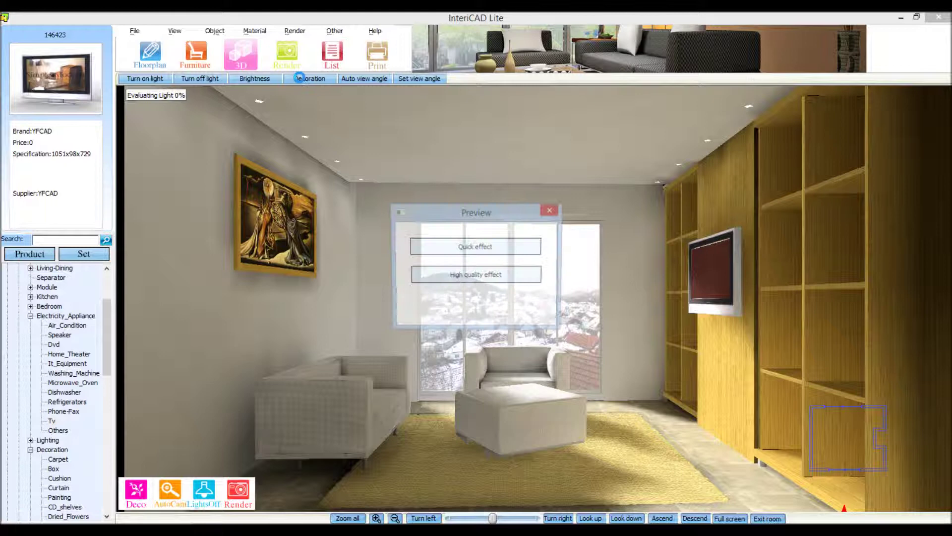
left_click(463, 250)
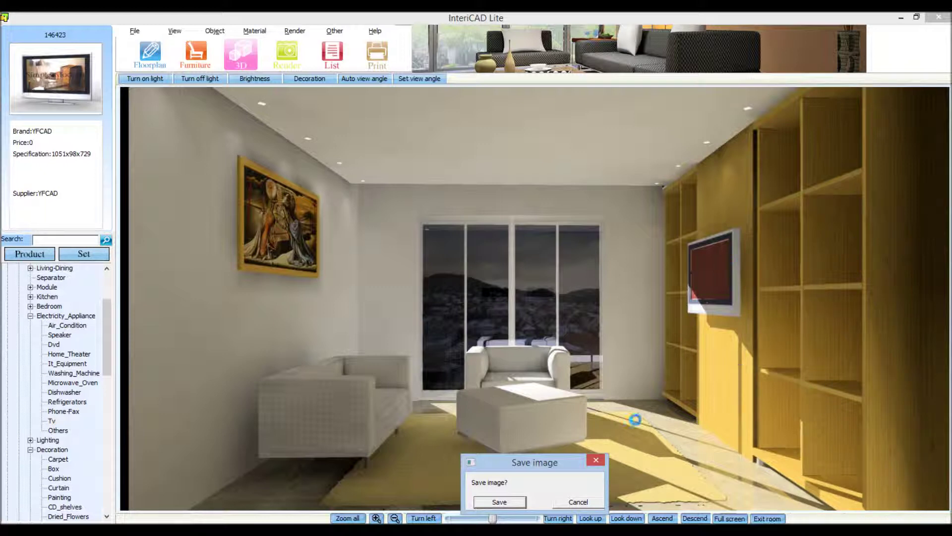
left_click(568, 503)
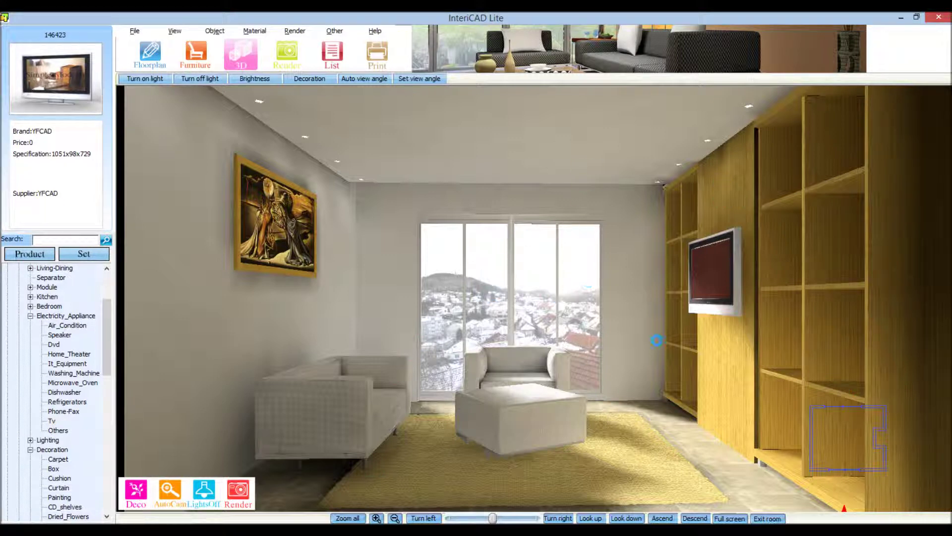
Switch the room lights off and set a viewpoint facing the TV wall.
left_click(203, 491)
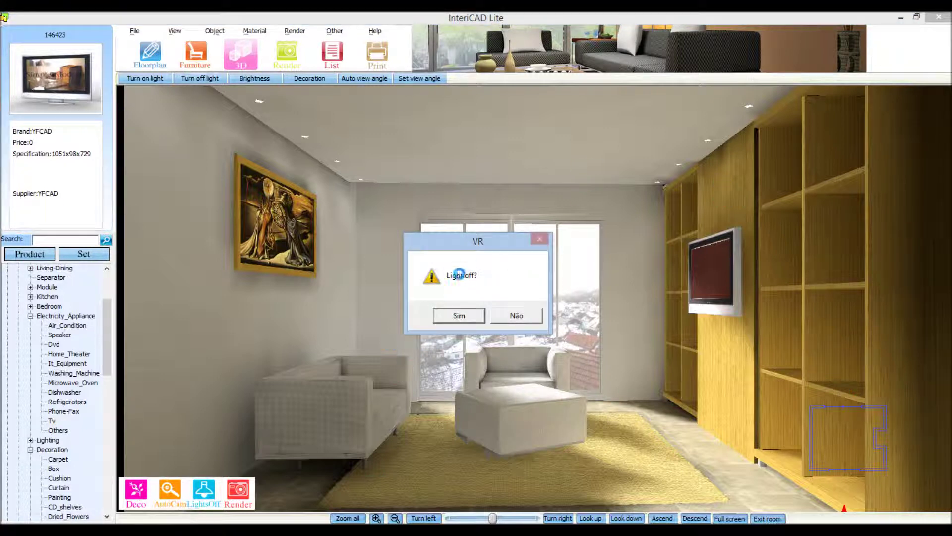
left_click(455, 315)
left_click_drag(612, 398, 907, 464)
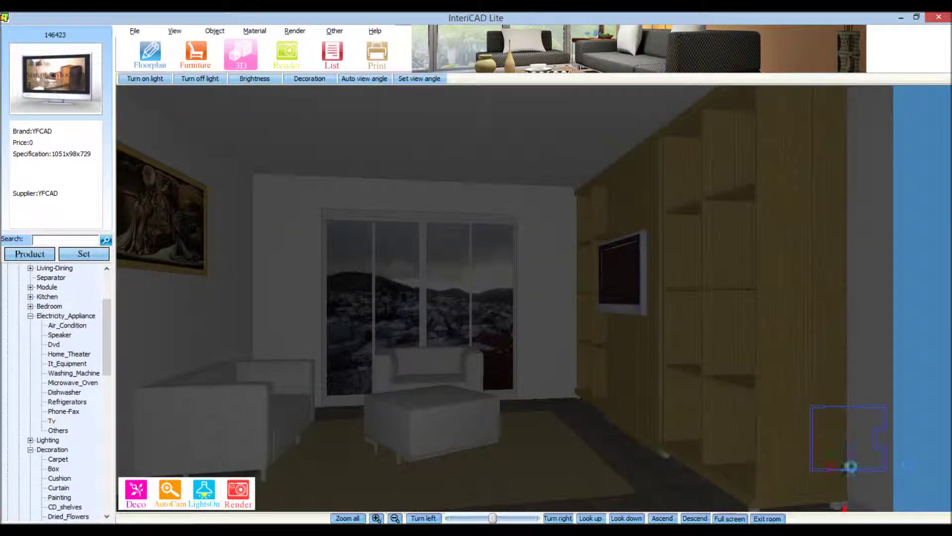
left_click(837, 444)
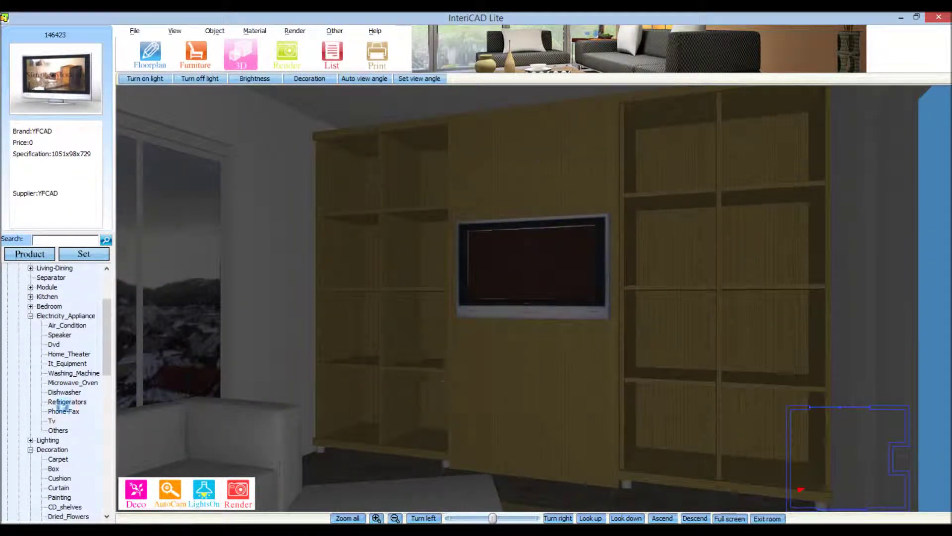
Place DVD player 146364 (430×265×90) on the bottom left shelf of the wall unit.
left_click(54, 345)
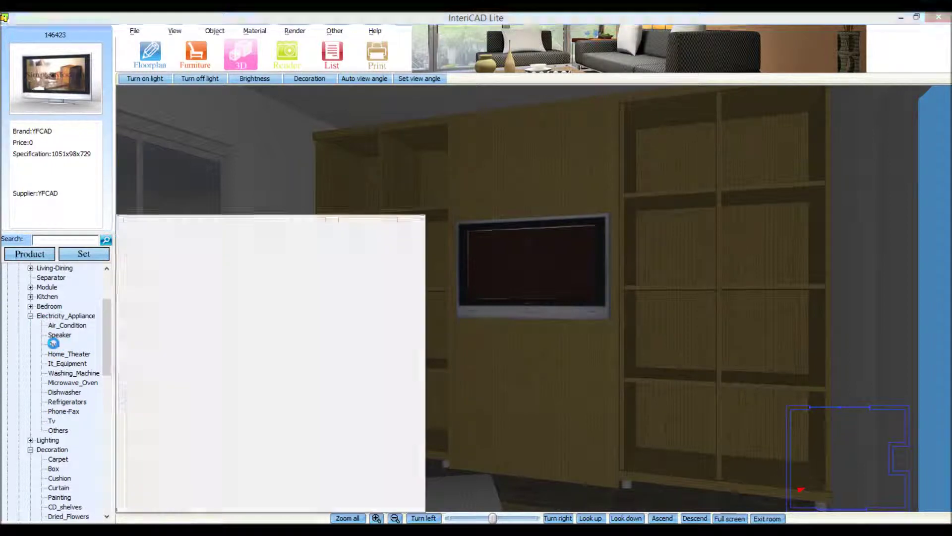
left_click(163, 253)
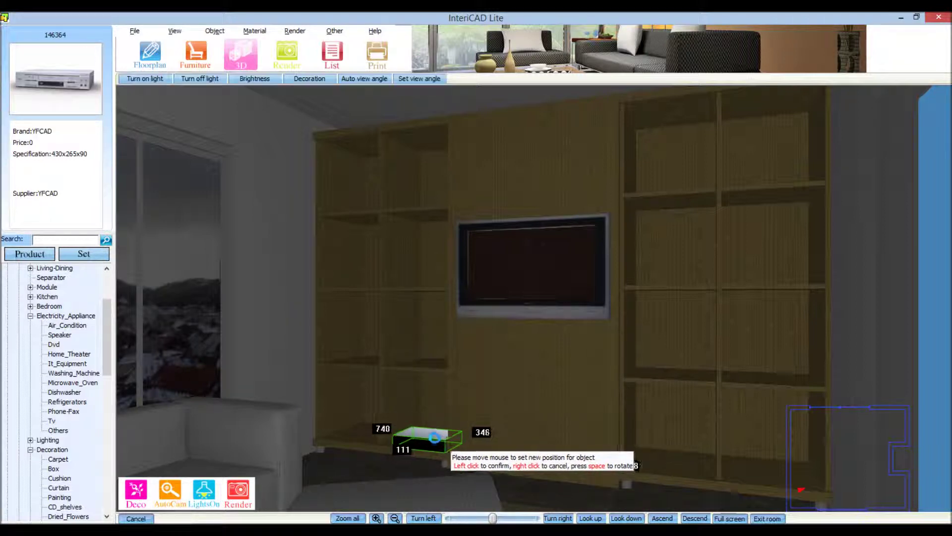
left_click(434, 435)
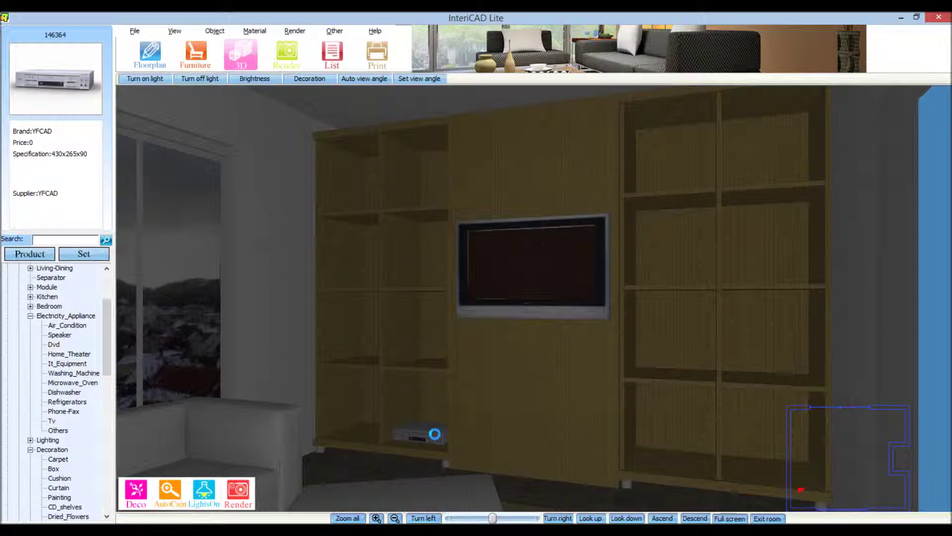
Place the stacked boxes on the upper right shelf and the pink gift box on the left shelf.
left_click(53, 468)
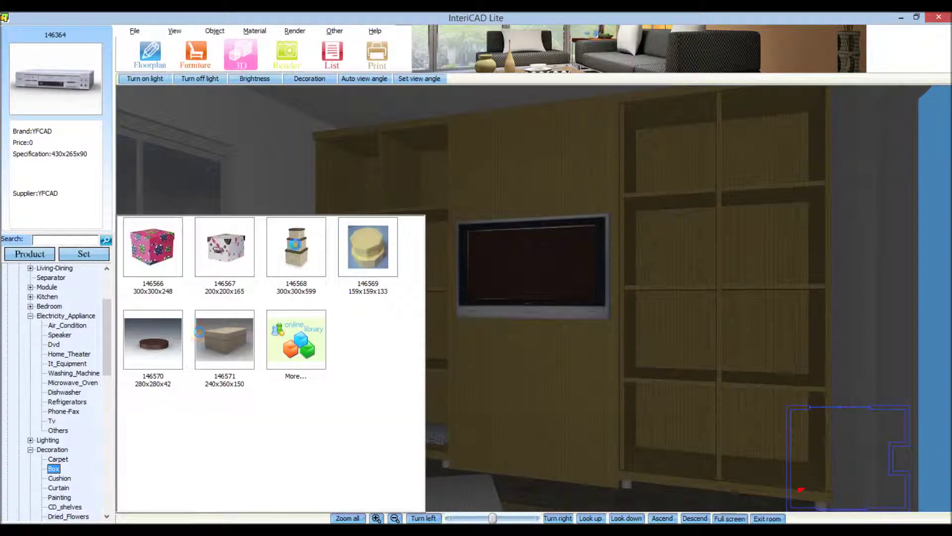
left_click(295, 245)
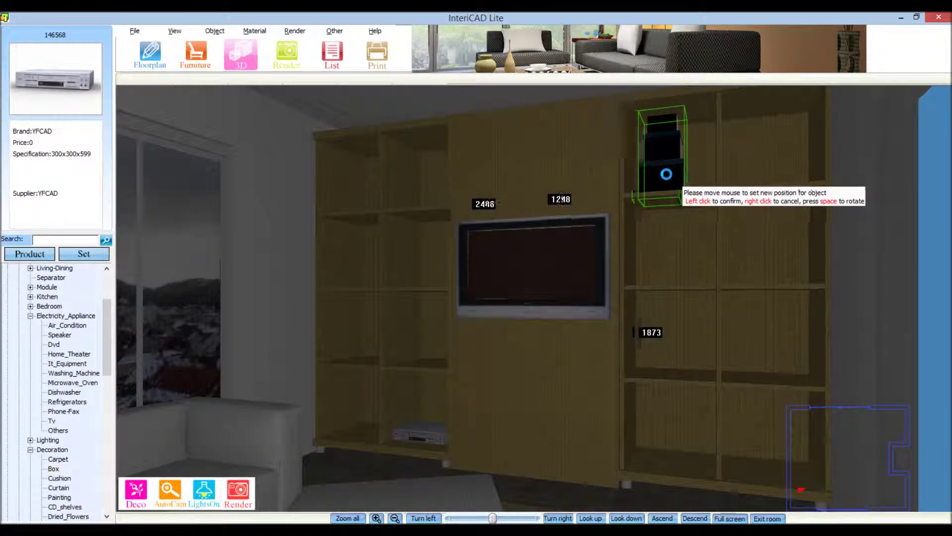
left_click(666, 174)
left_click(54, 469)
left_click(164, 276)
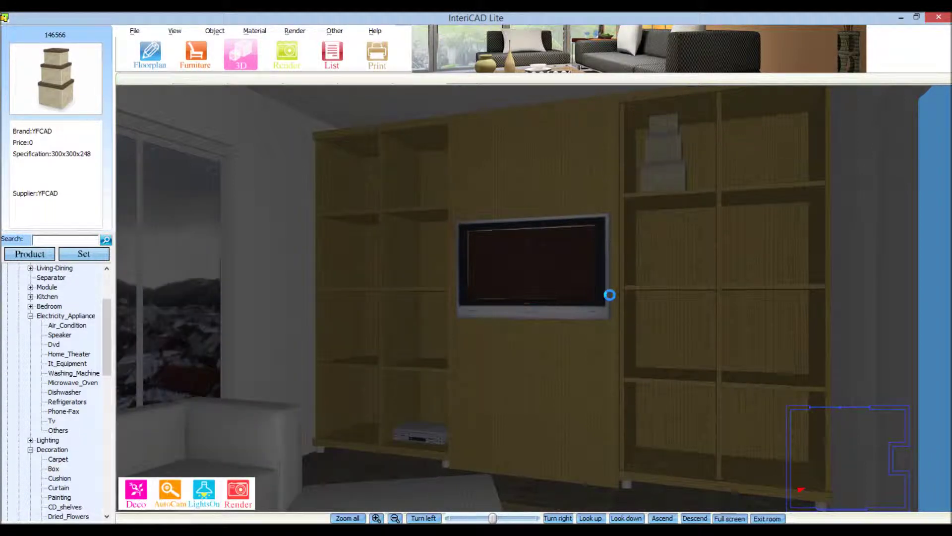
left_click(349, 271)
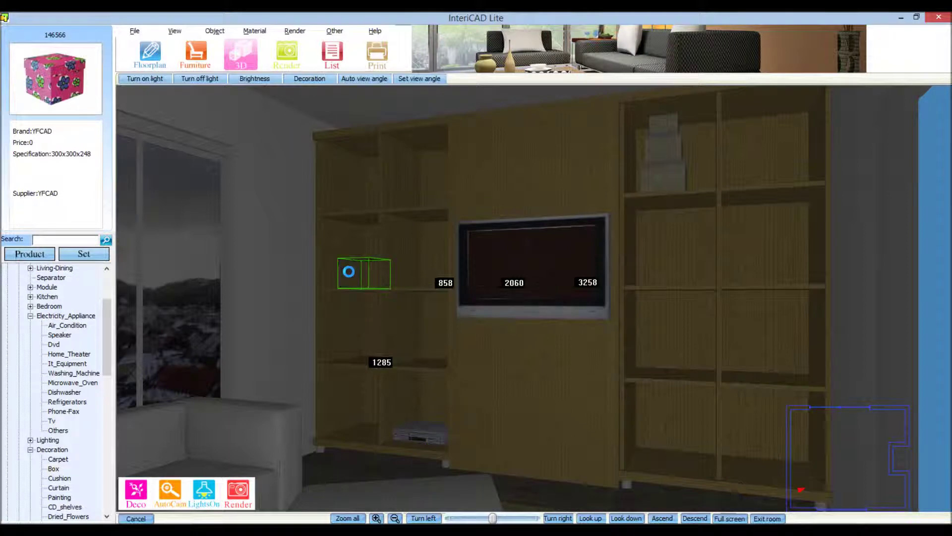
Place dried flowers 146653 in a vase on the left shelf, then pick white decorative item 146655.
left_click(56, 479)
left_click(57, 488)
left_click(59, 497)
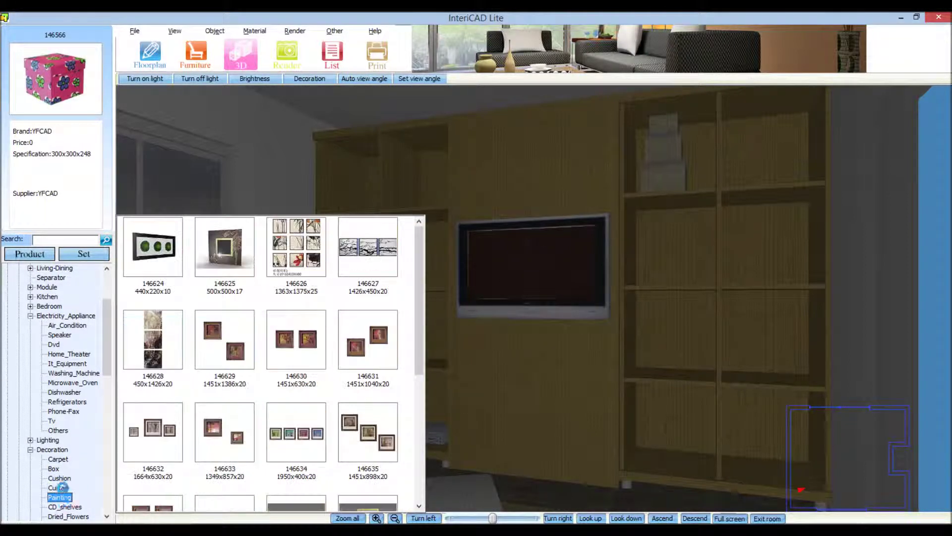
scroll(60, 491, "down", 2)
left_click(60, 456)
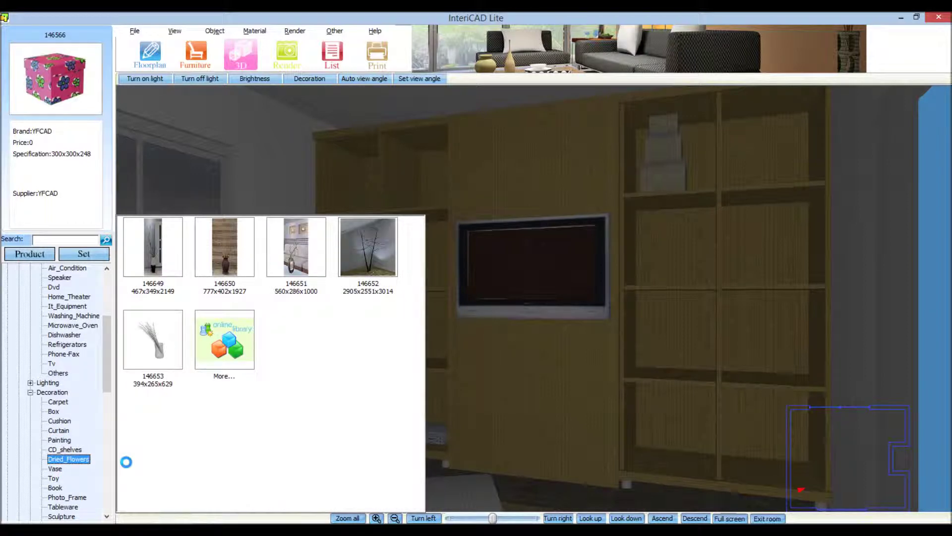
left_click(153, 332)
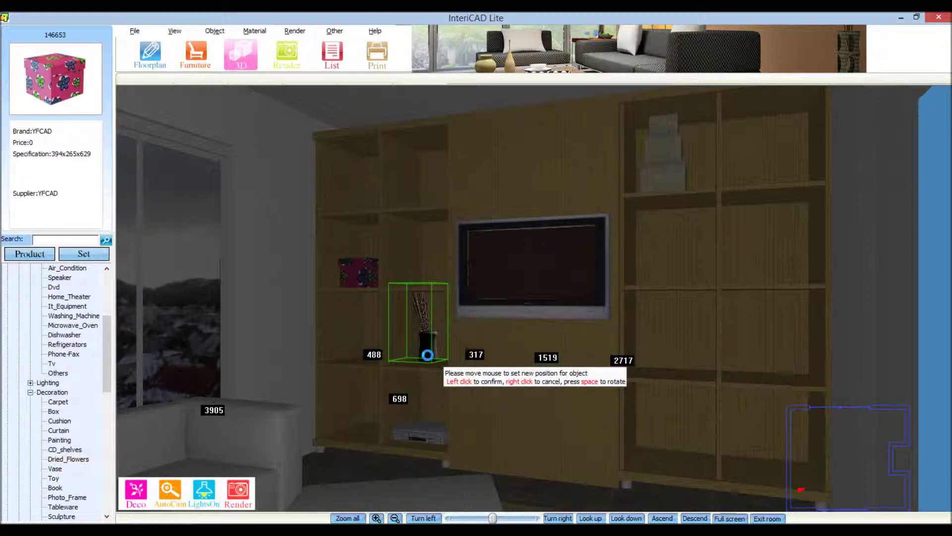
left_click(428, 355)
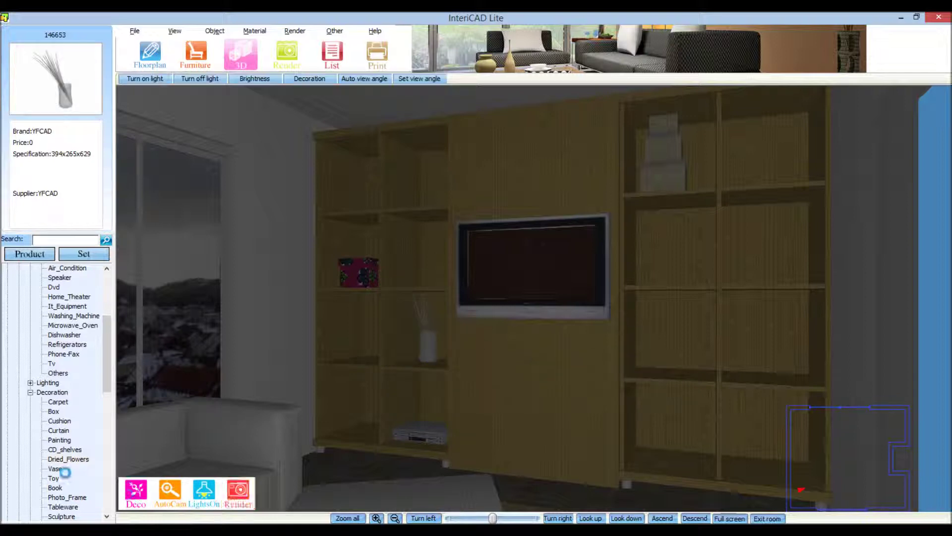
left_click(55, 468)
left_click(291, 277)
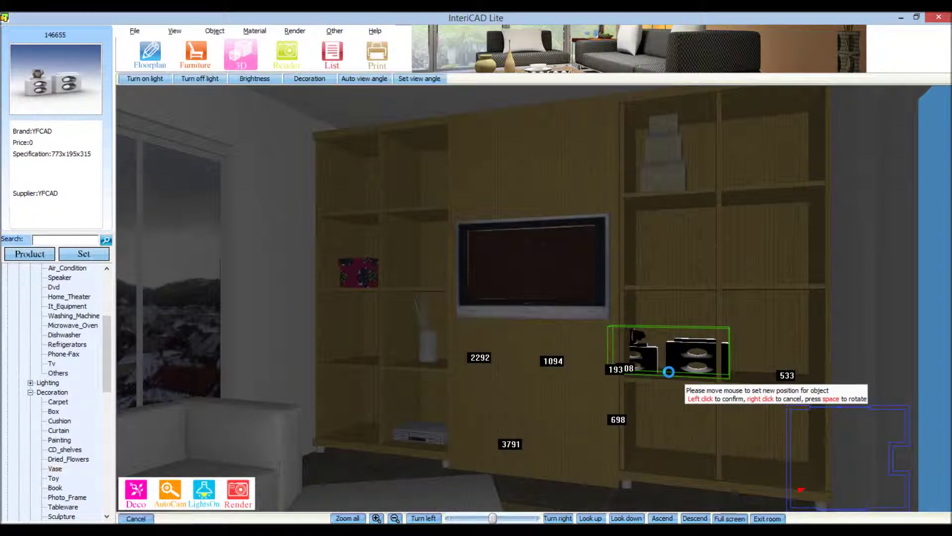
Place item 146655 on the lower right shelf and shrink it to 450×113×183.
left_click(668, 372)
left_click(670, 367)
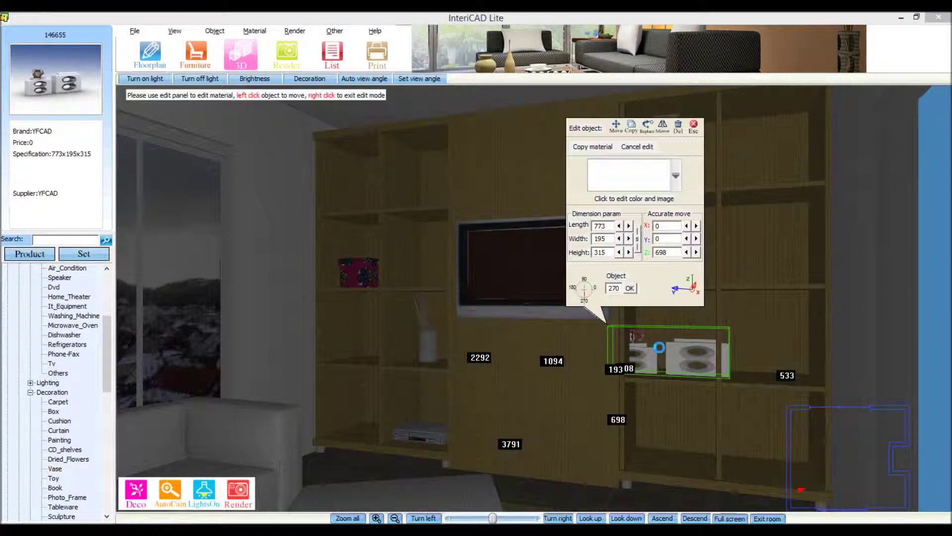
double_click(607, 226)
type("50")
left_click(631, 287)
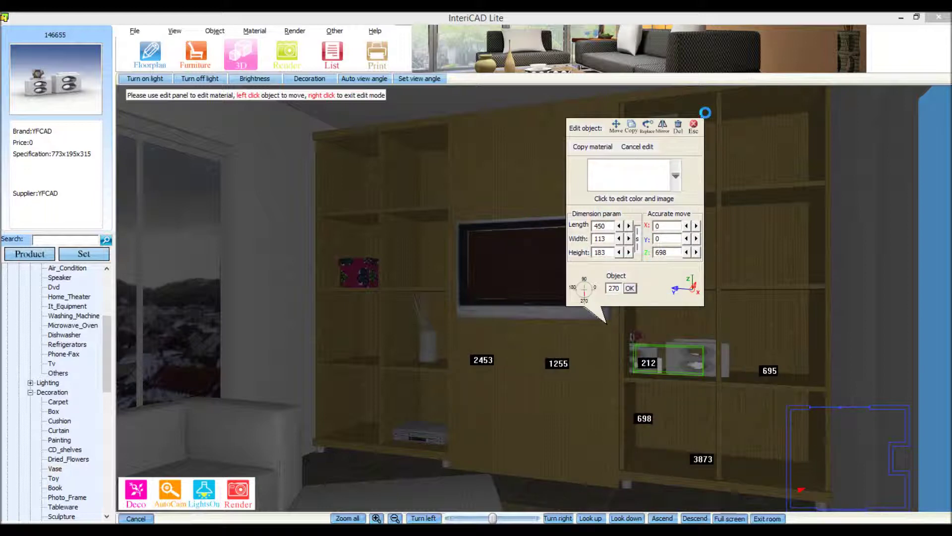
left_click(697, 127)
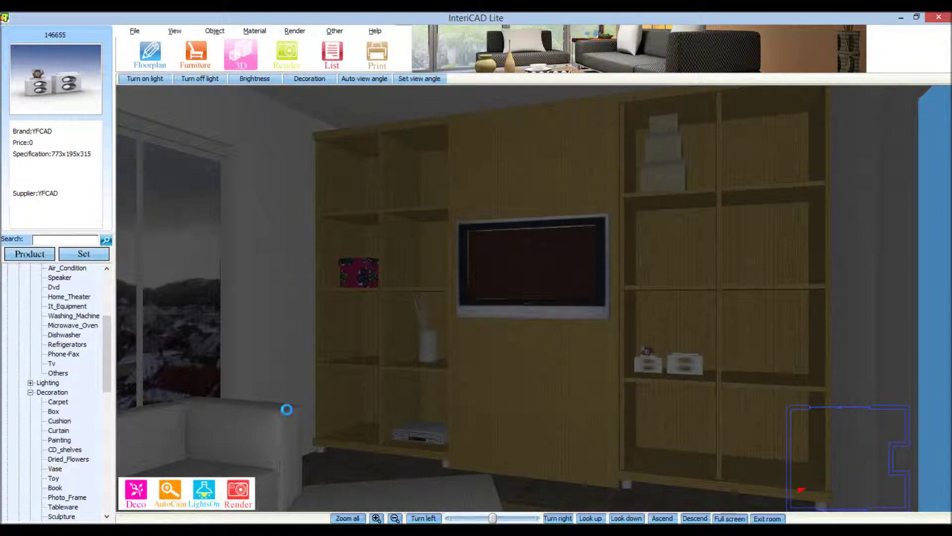
left_click(53, 477)
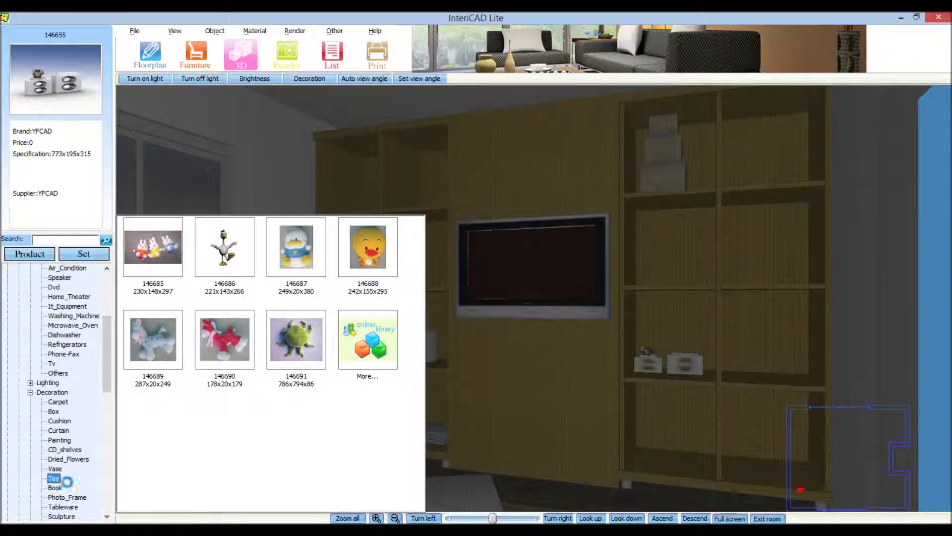
Place book set 146696 on the shelf right of the TV and enlarge it three times.
left_click(56, 487)
left_click(169, 344)
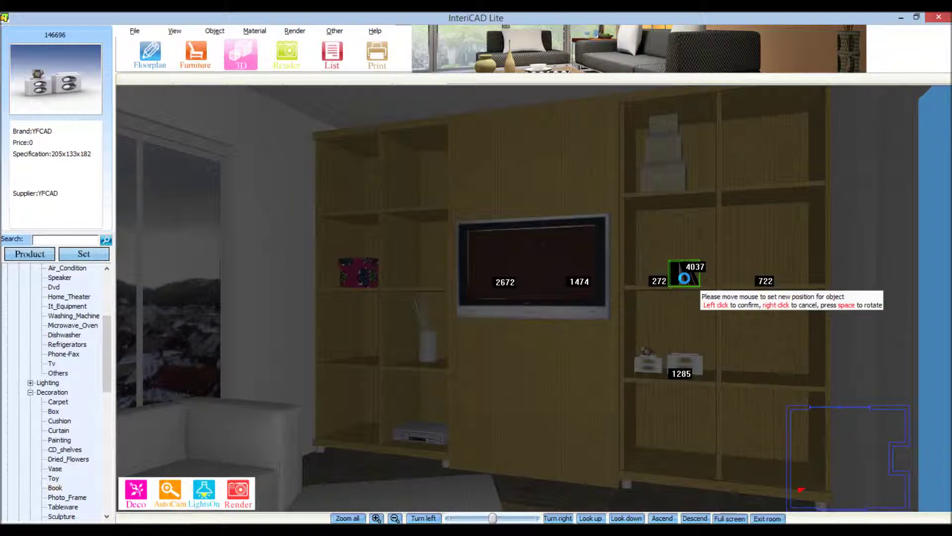
left_click(676, 276)
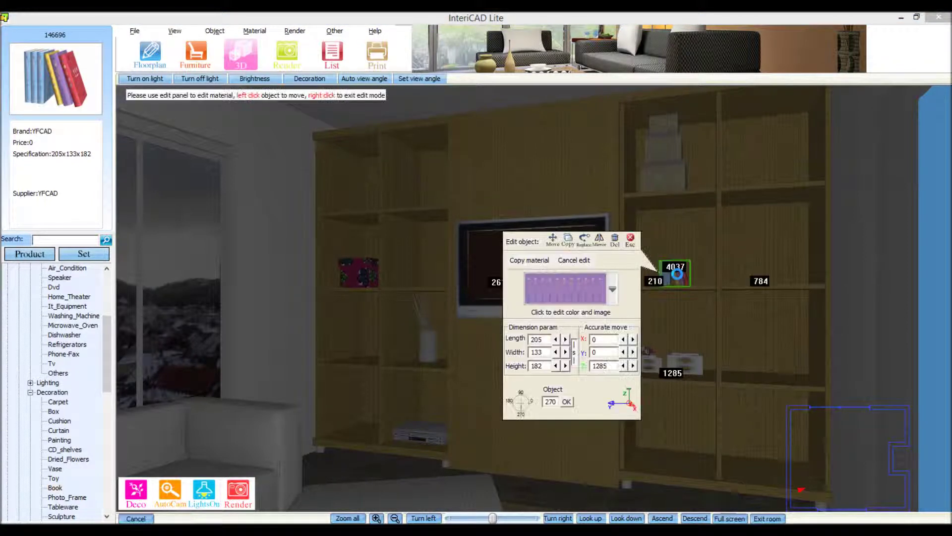
left_click(566, 339)
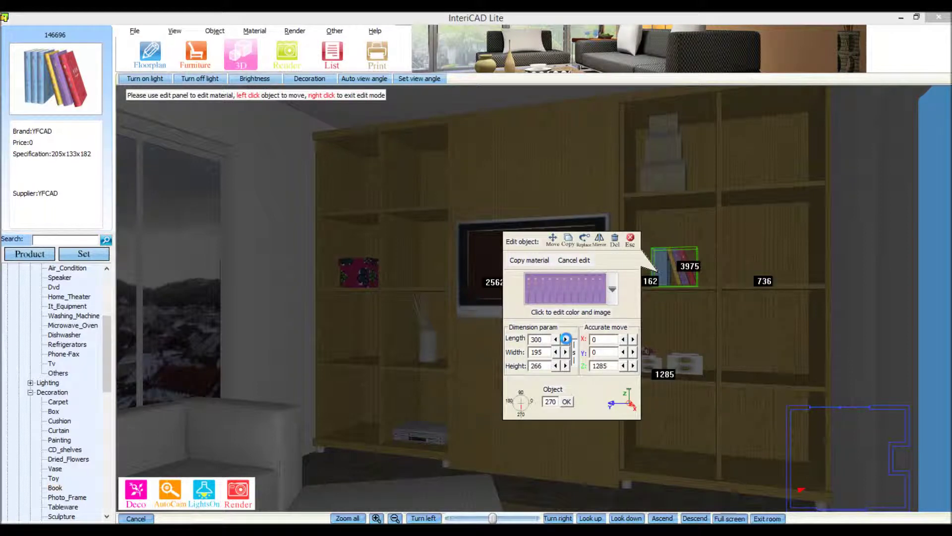
left_click(565, 338)
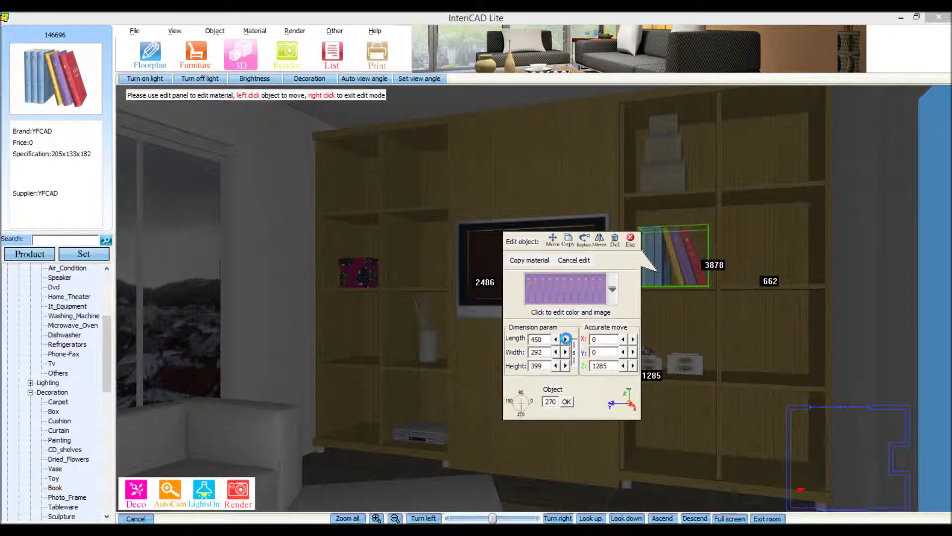
left_click(565, 339)
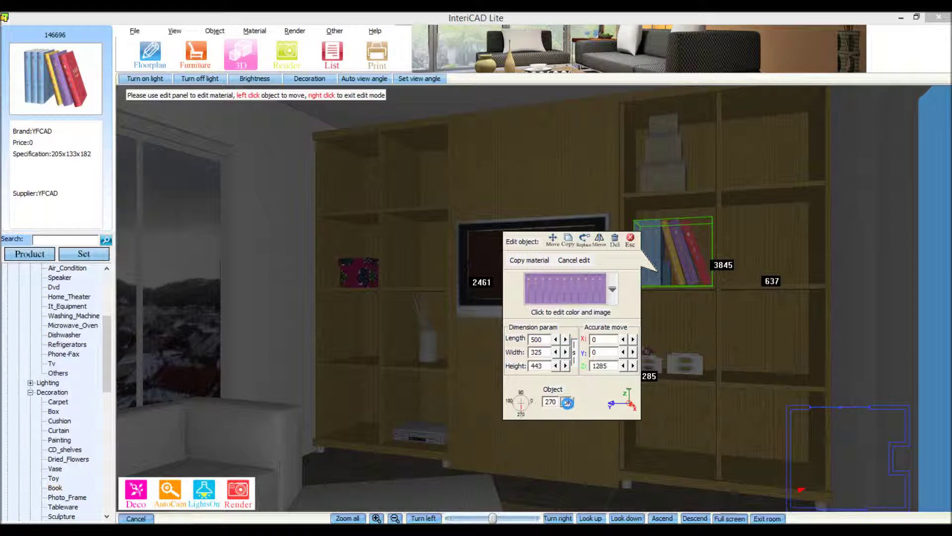
left_click(627, 241)
Copy the books onto the shelf below and move a set down to the bottom shelf.
left_click(652, 254)
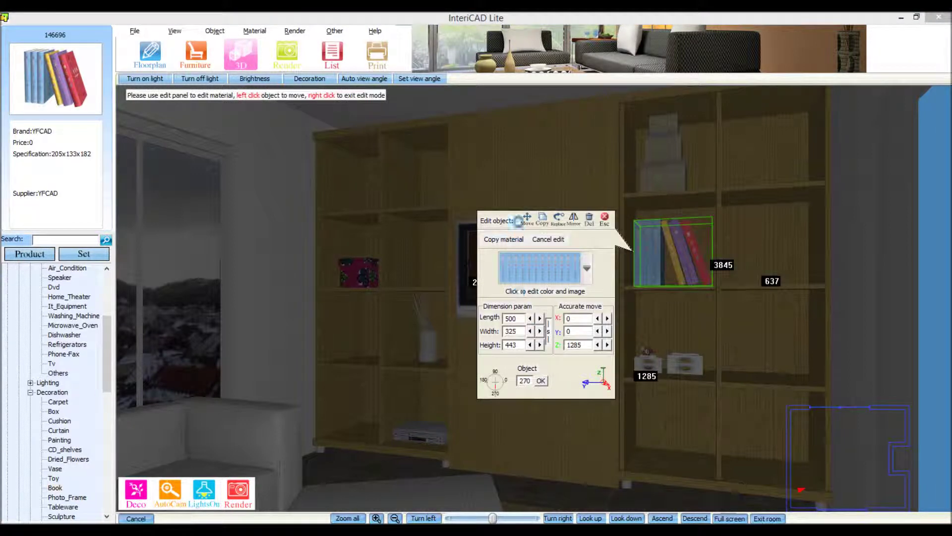
left_click(544, 219)
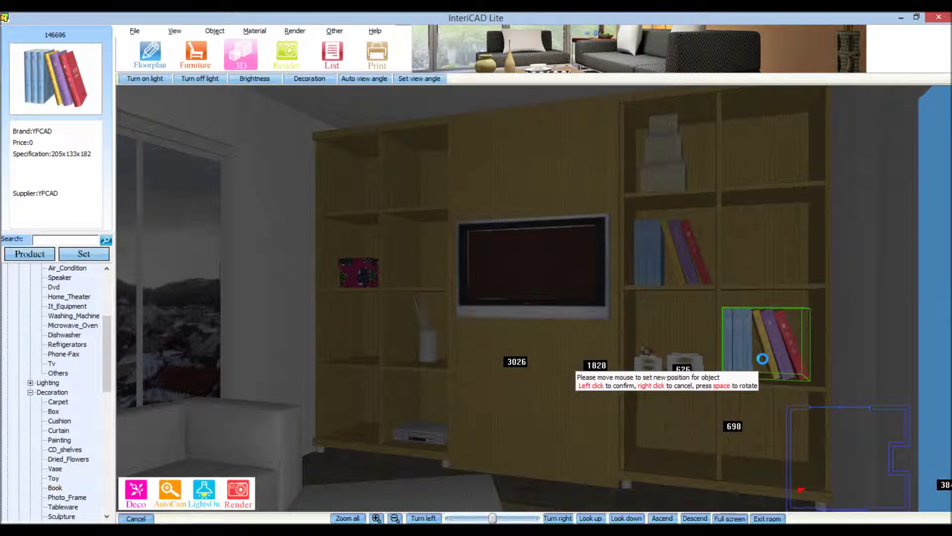
left_click(762, 358)
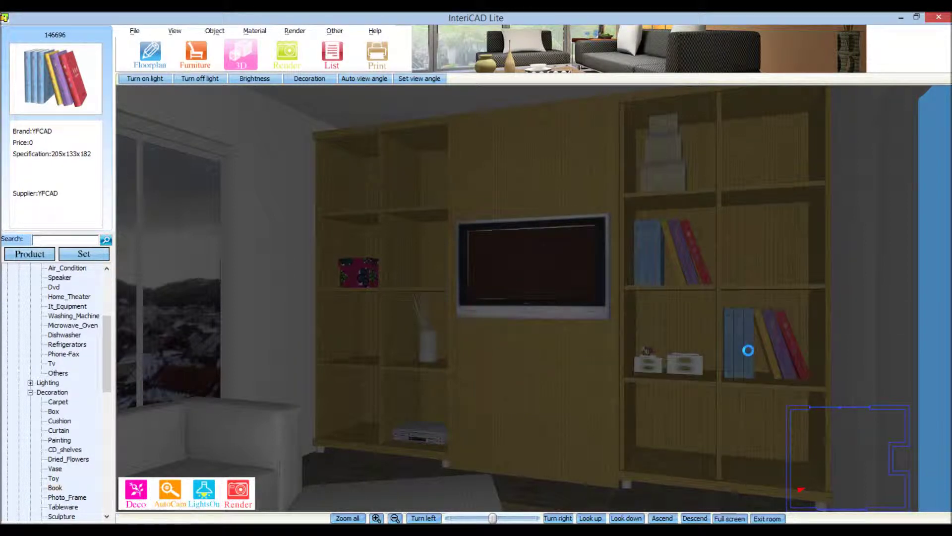
left_click(748, 350)
left_click(748, 350)
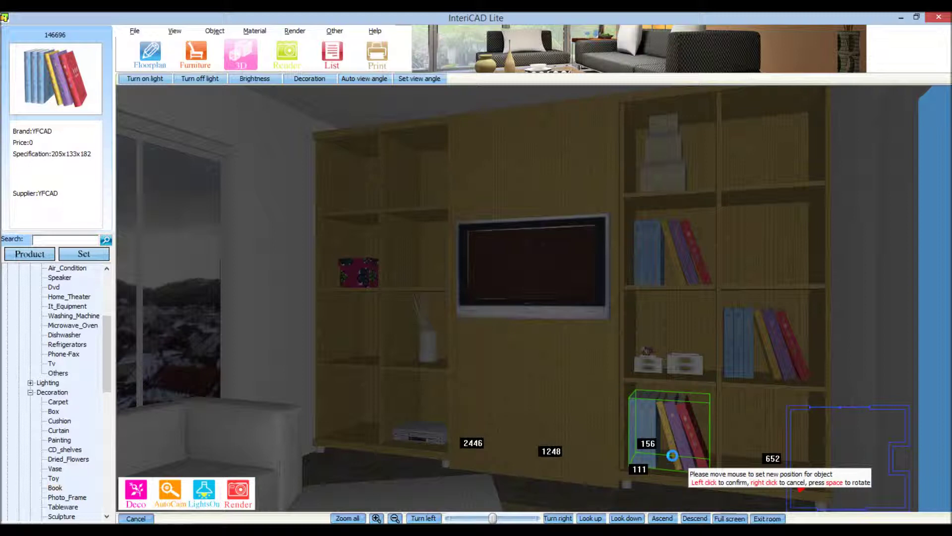
left_click(673, 455)
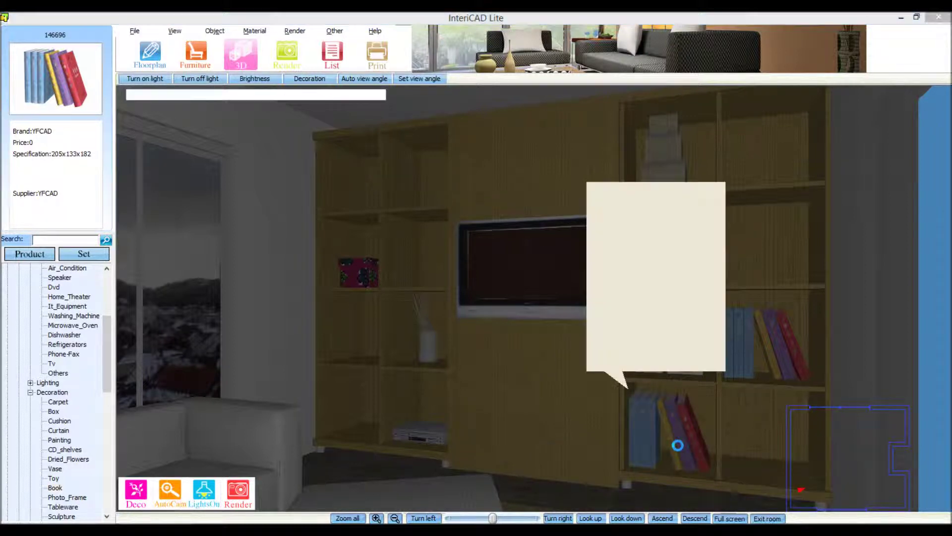
left_click(683, 192)
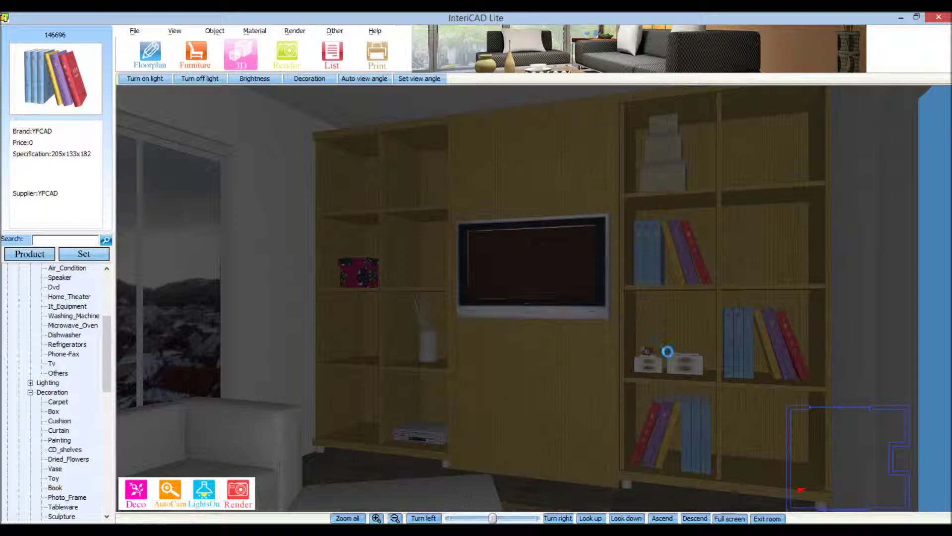
left_click(206, 30)
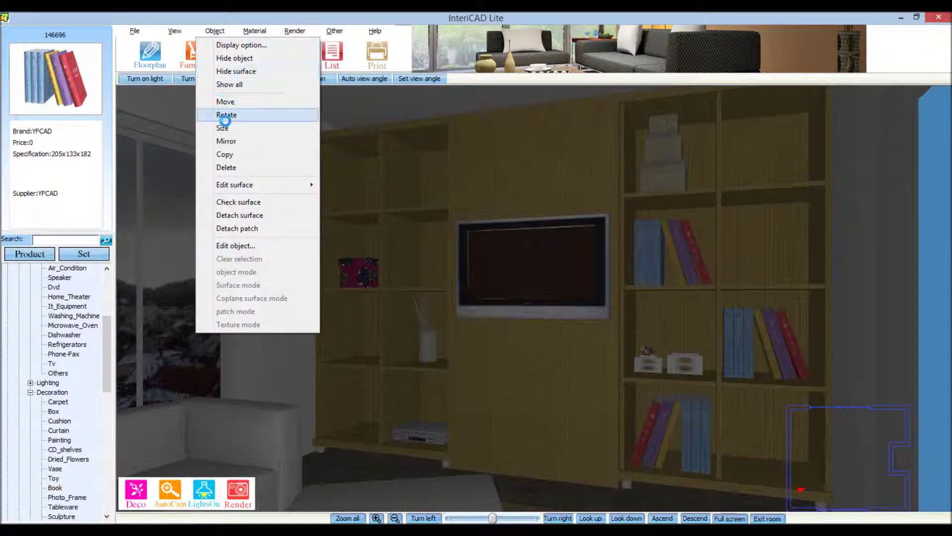
left_click(228, 101)
left_click(680, 465)
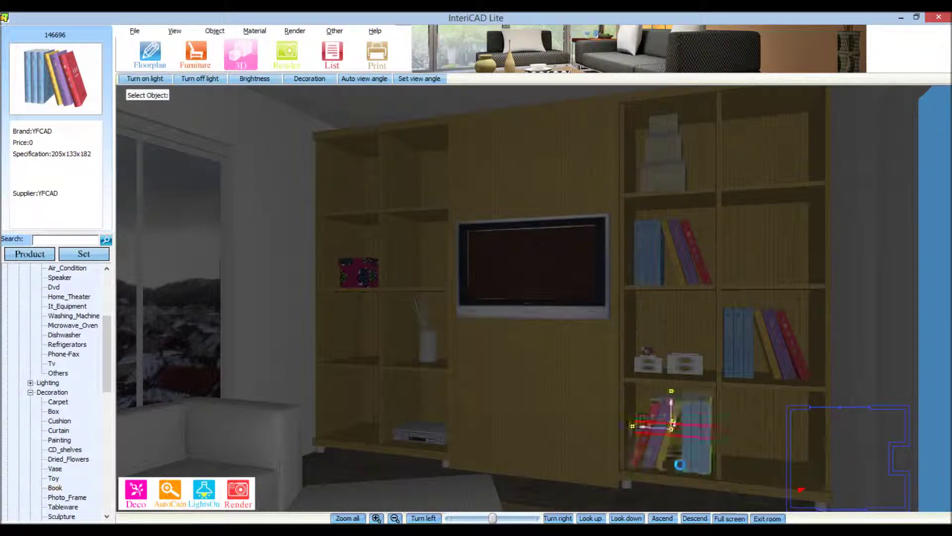
right_click(569, 500)
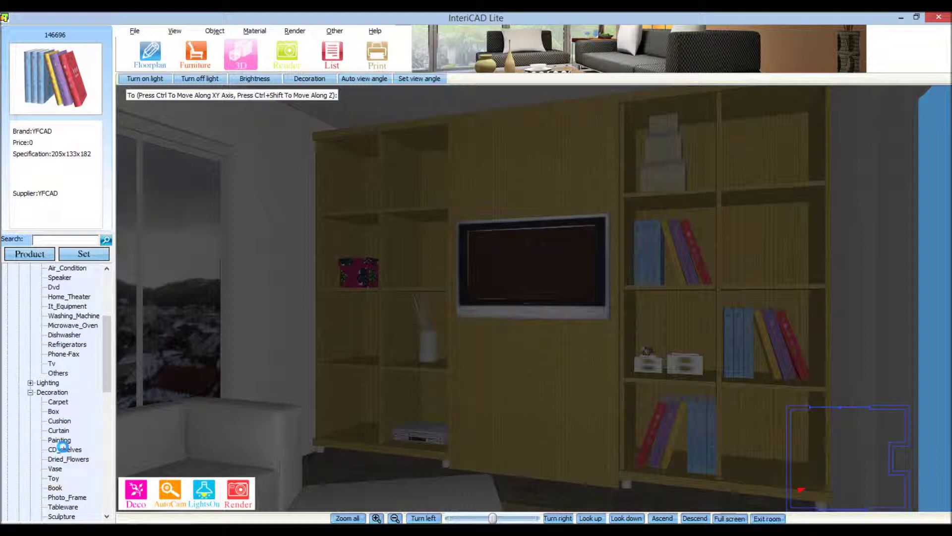
left_click(61, 498)
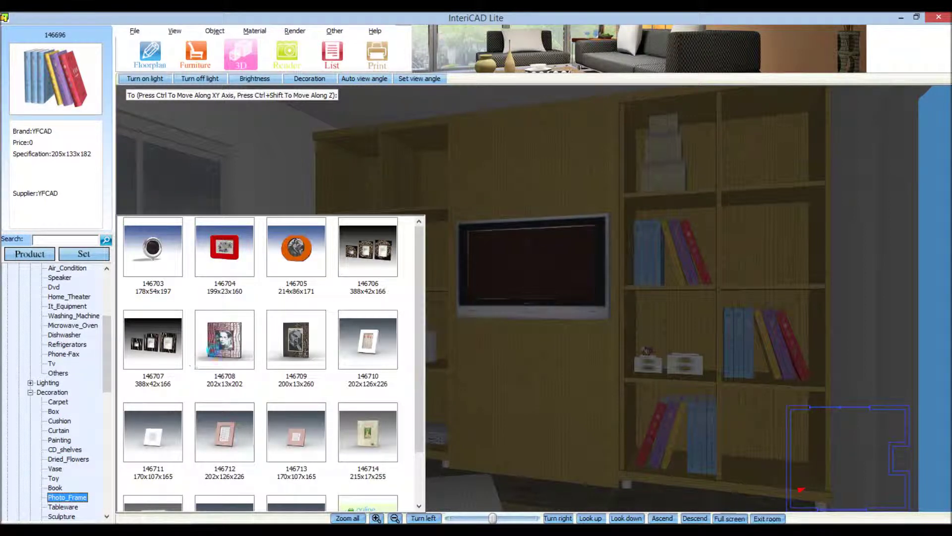
Place photo frame 146708 beside the DVD player and silver sculpture 146768 on the bottom-right shelf.
left_click(192, 365)
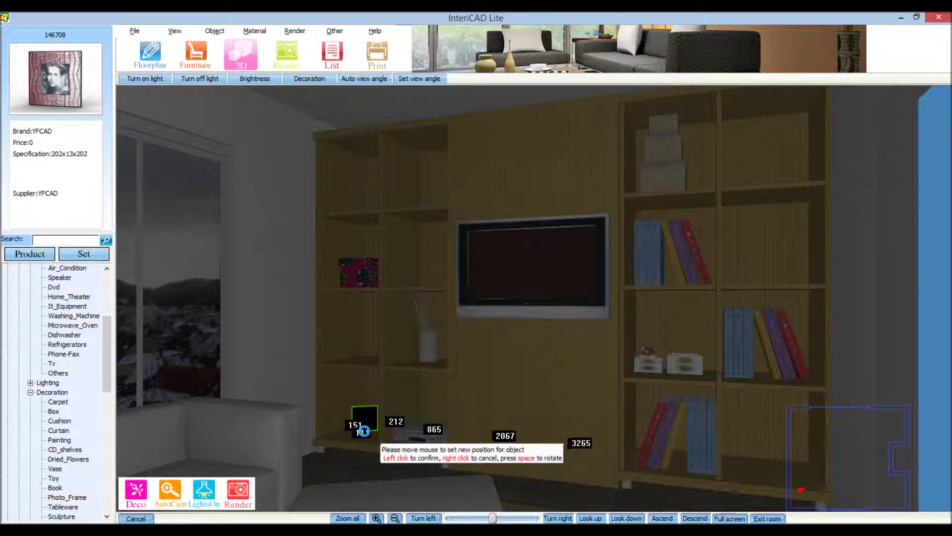
left_click(364, 431)
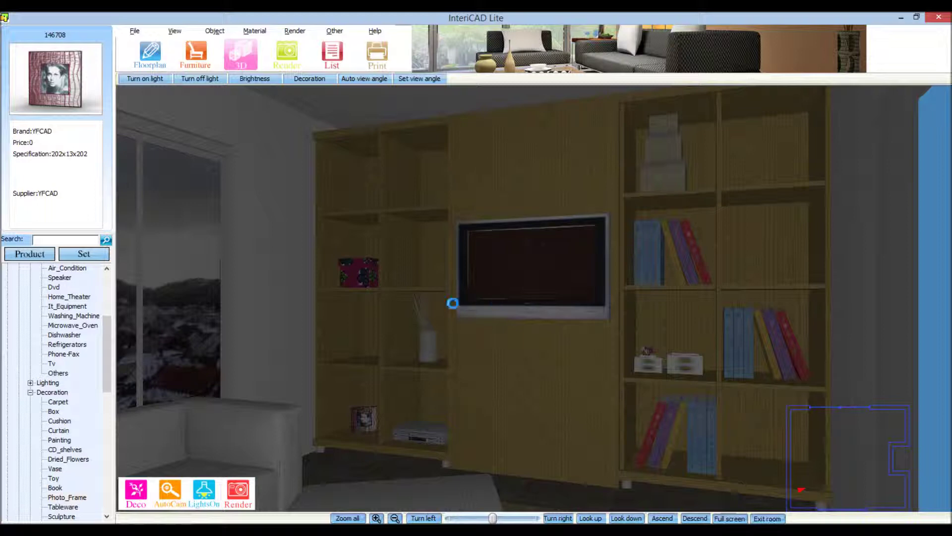
left_click(61, 515)
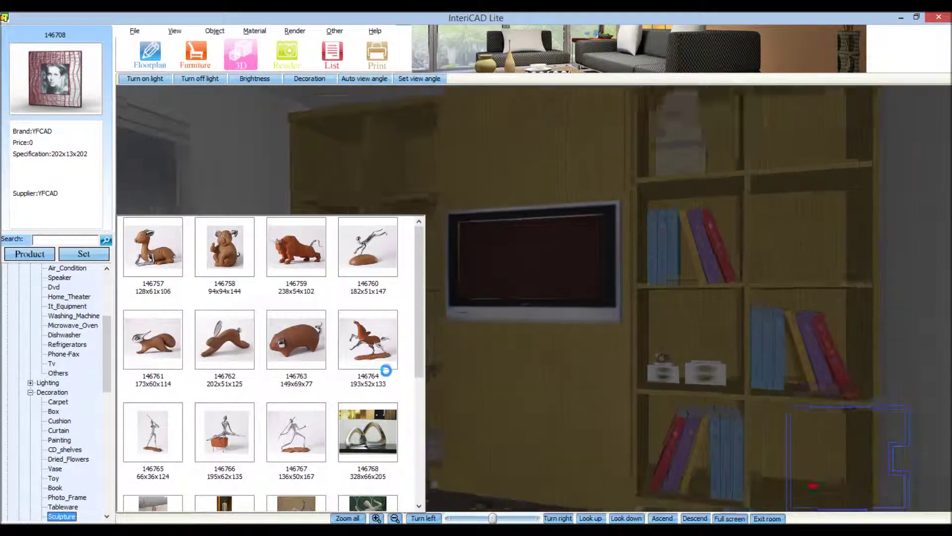
left_click(368, 431)
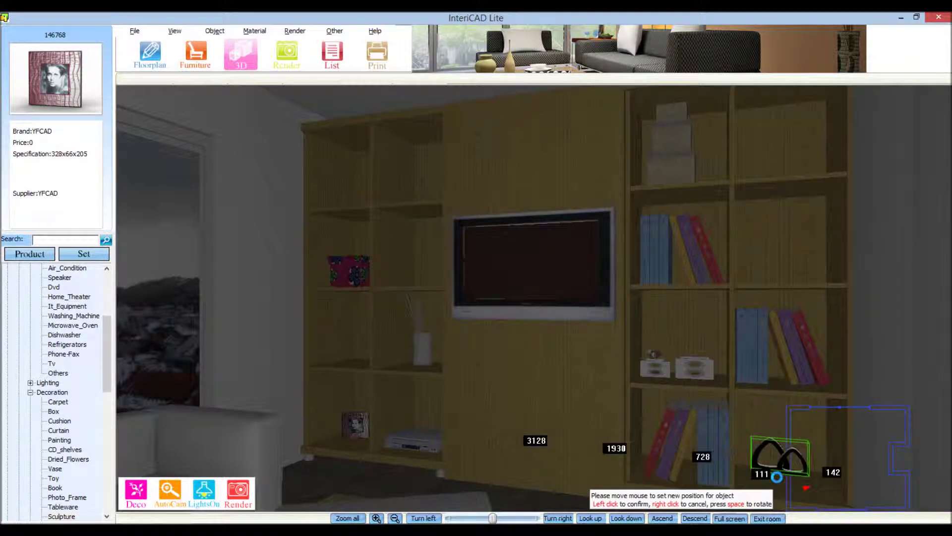
left_click(777, 482)
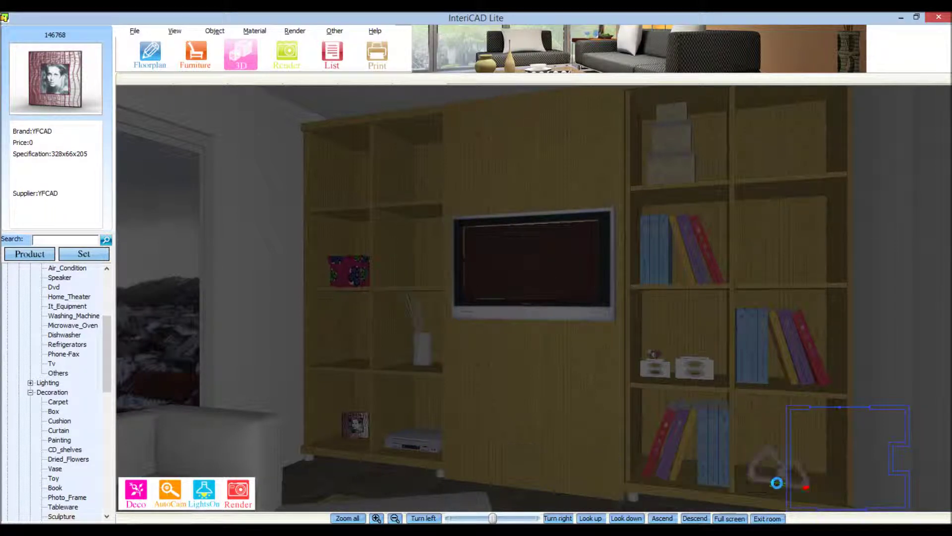
Reposition the camera via the minimap to face the window and painting.
left_click(849, 490)
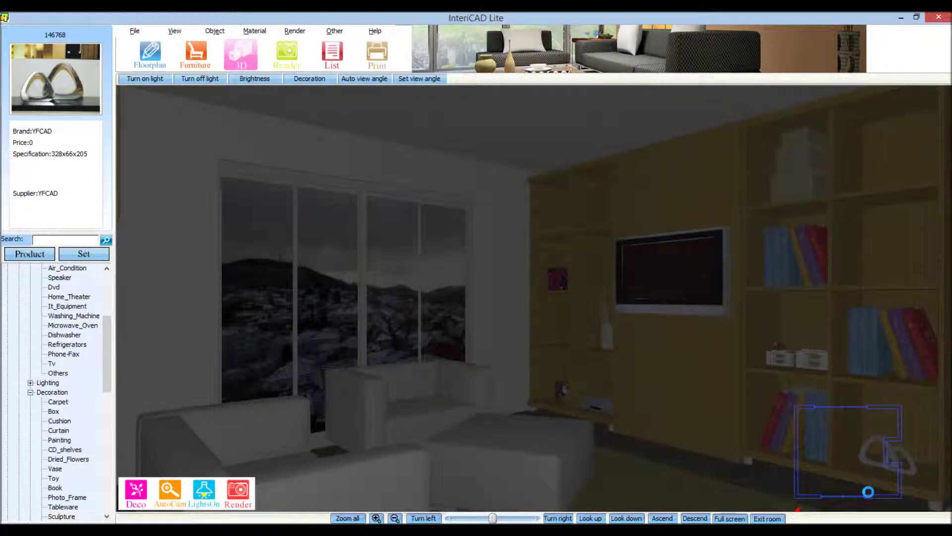
left_click(868, 500)
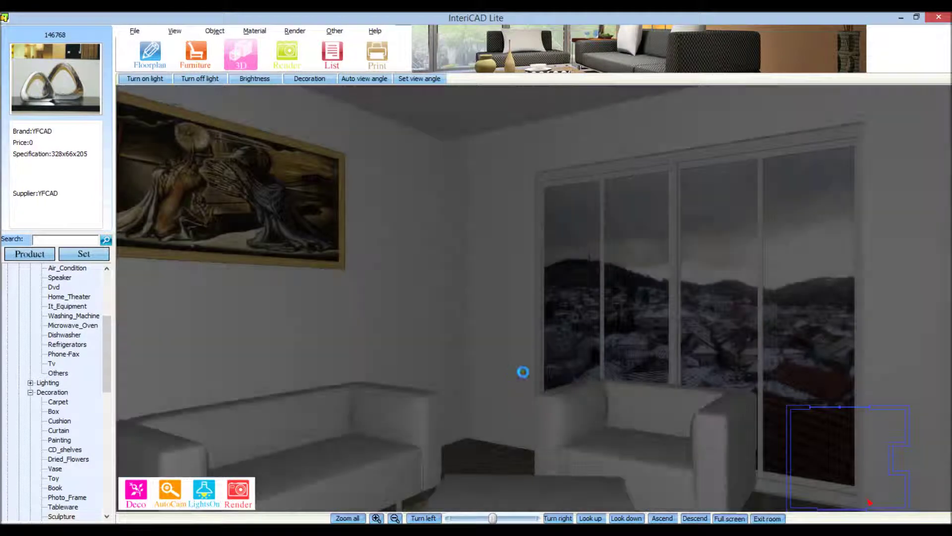
mouse_move(107, 371)
left_mouse_down()
mouse_move(106, 394)
mouse_move(109, 345)
mouse_move(107, 407)
left_mouse_up()
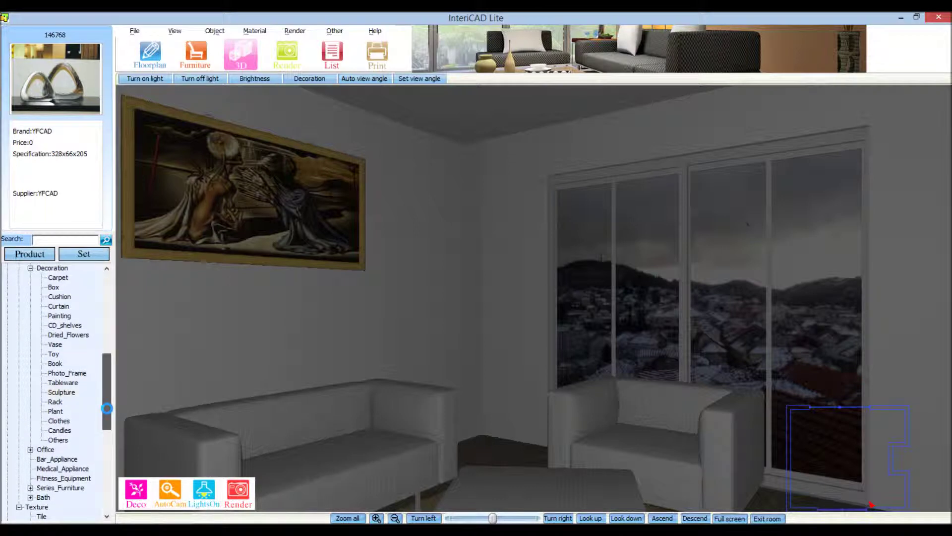
Place the tall potted plant 146793 from the Plant catalogue near the sofa corner.
left_click(55, 411)
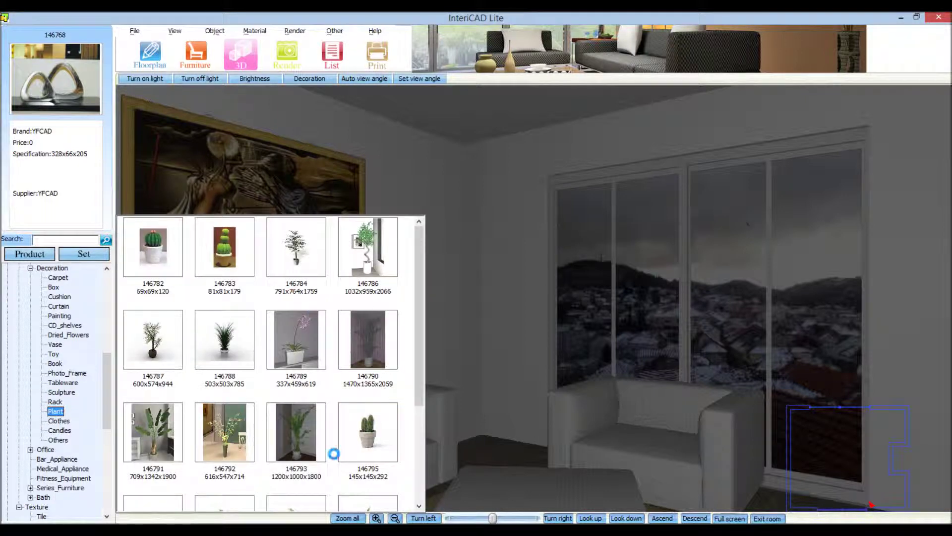
left_click(299, 446)
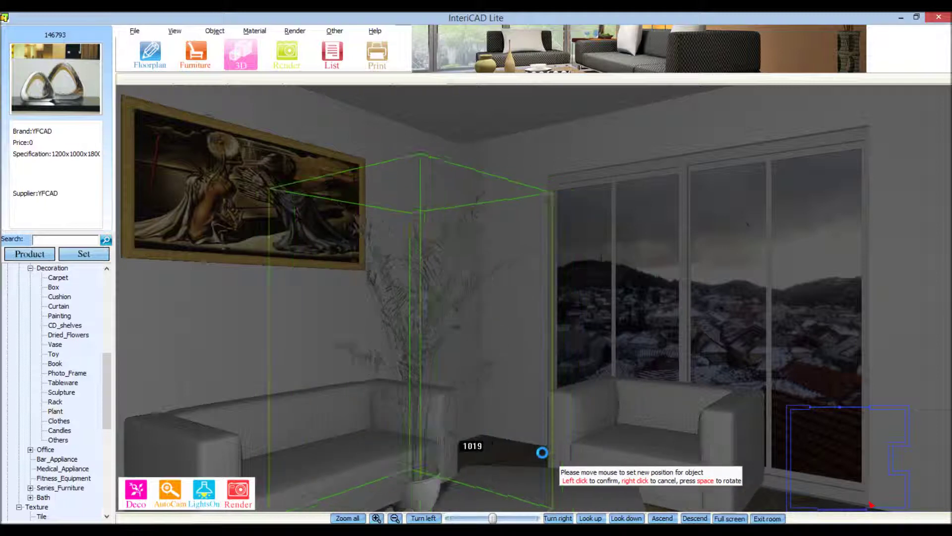
left_click(542, 446)
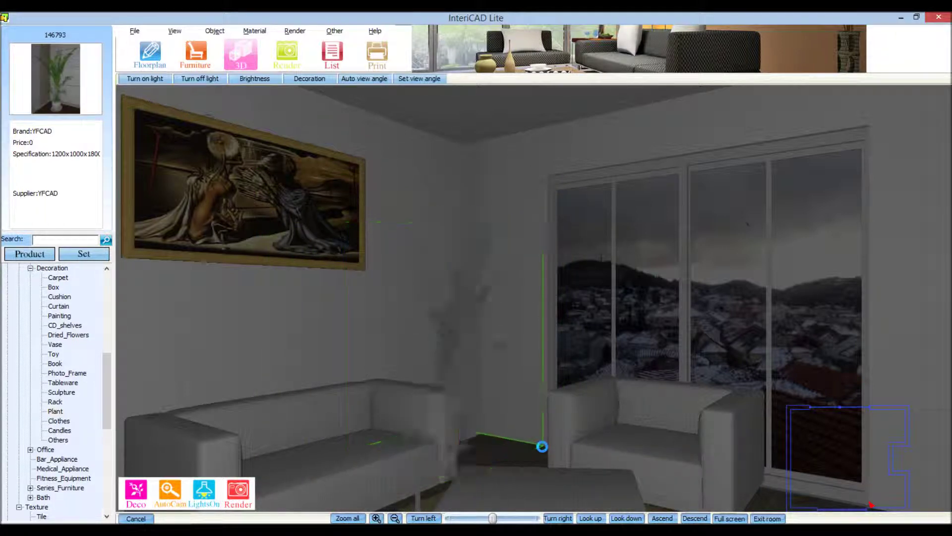
Move the plant into the corner beside the window and turn the view toward it.
left_click(215, 31)
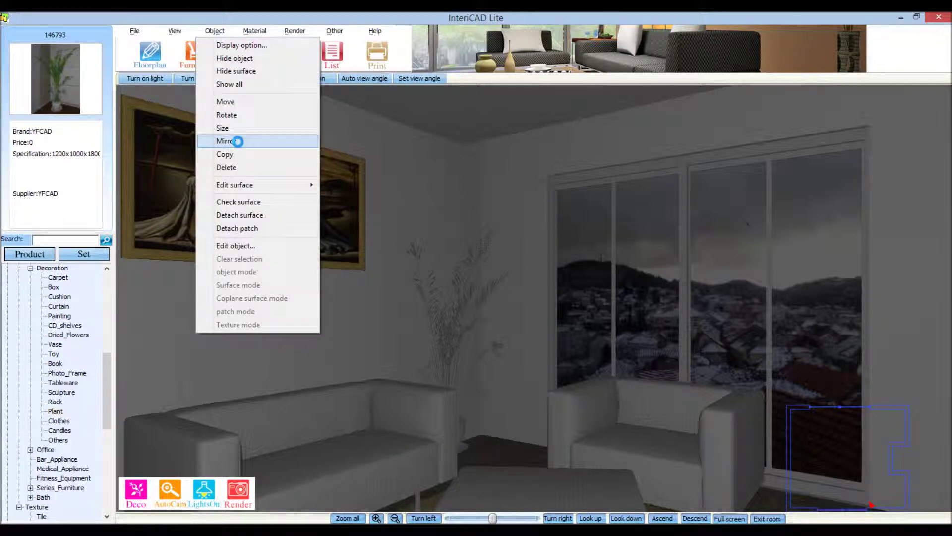
left_click(226, 99)
left_click(463, 442)
right_click(466, 444)
left_click(477, 448)
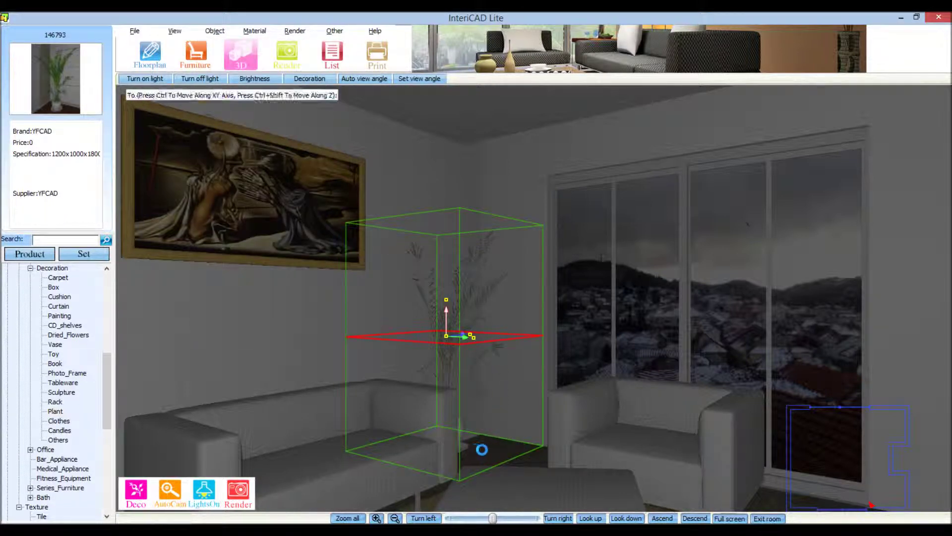
left_click(506, 457)
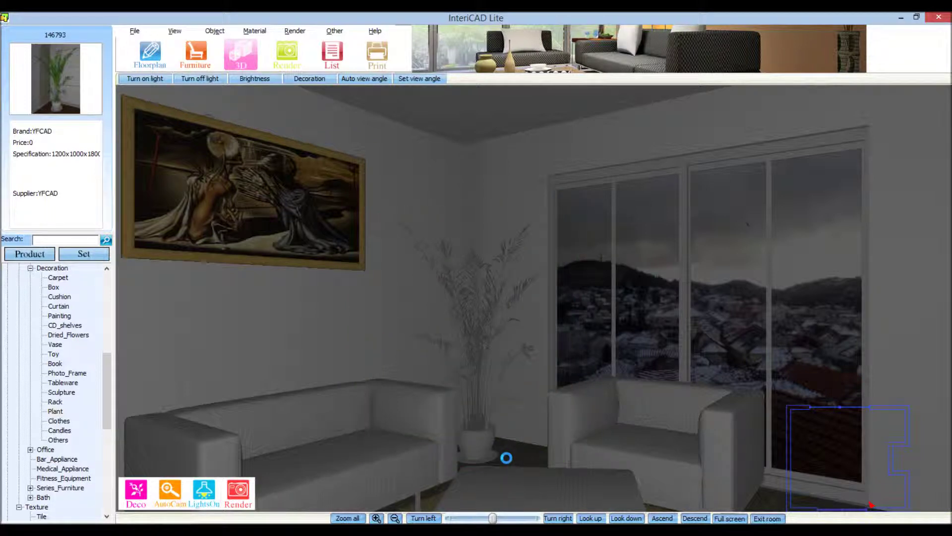
left_click_drag(643, 248, 744, 377)
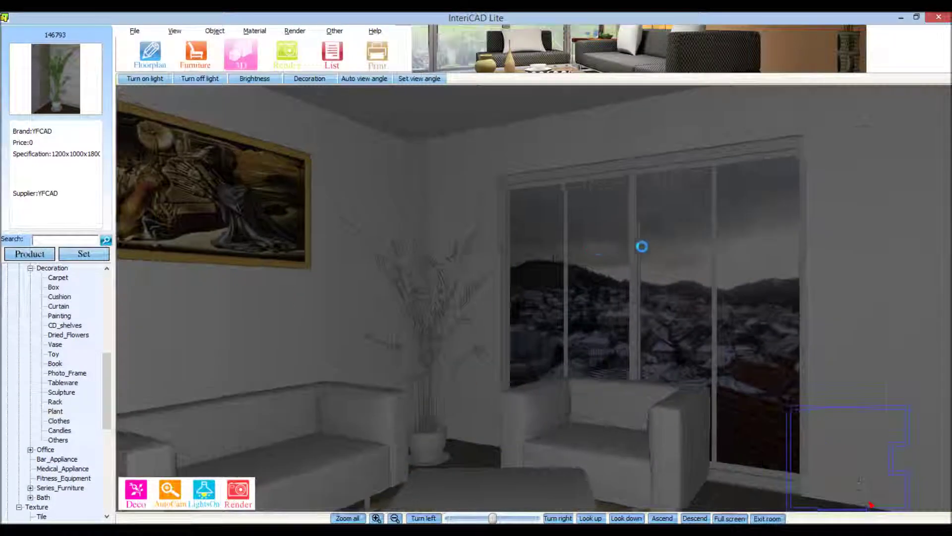
left_click(847, 439)
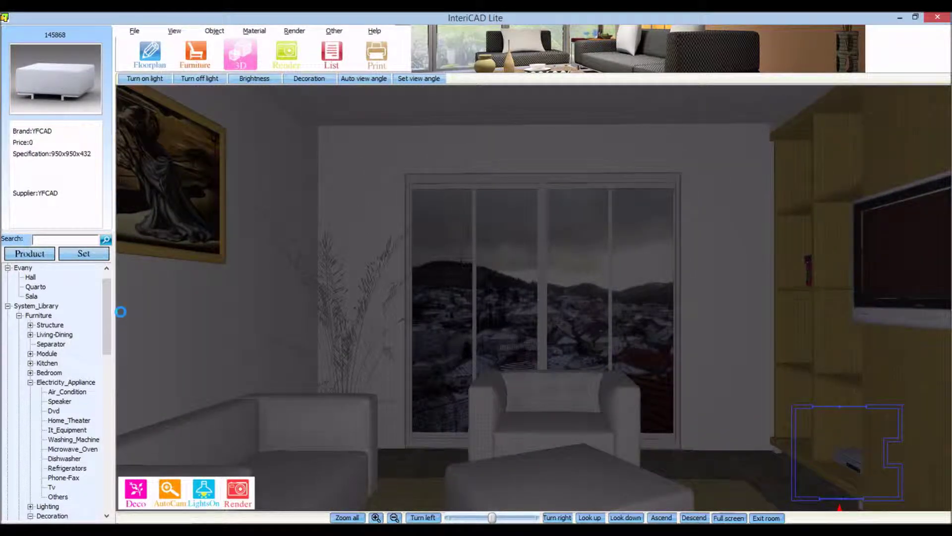
Browse the curtain models, including Additional Library Vol. 16, and pick striped curtain 146605.
scroll(55, 327, "down", 7)
left_click(58, 344)
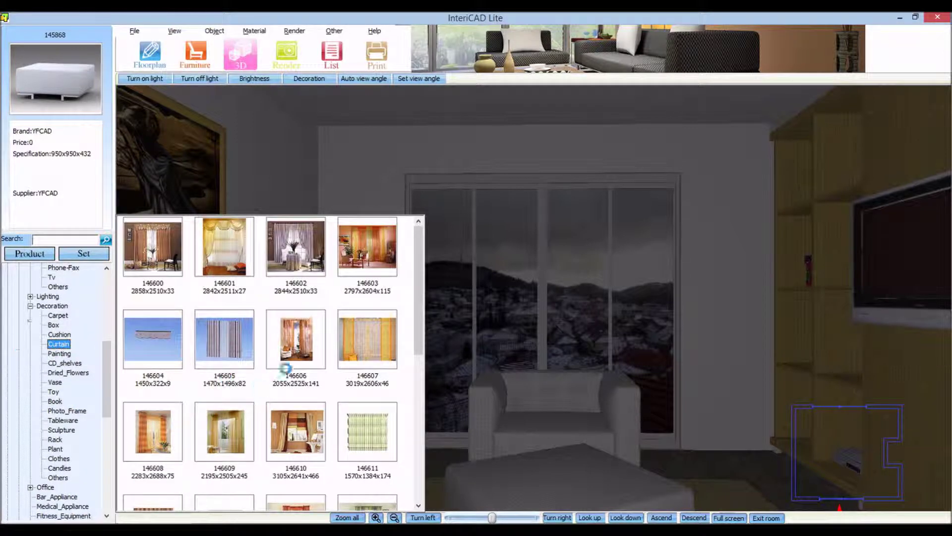
mouse_move(419, 298)
left_mouse_down()
mouse_move(413, 408)
mouse_move(412, 284)
left_mouse_up()
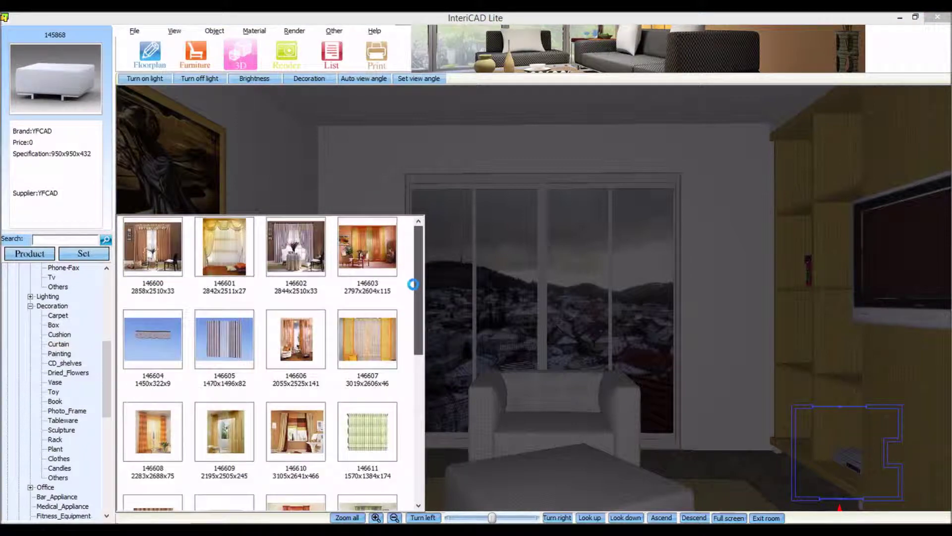
left_click_drag(413, 252, 413, 367)
left_click_drag(106, 378, 102, 480)
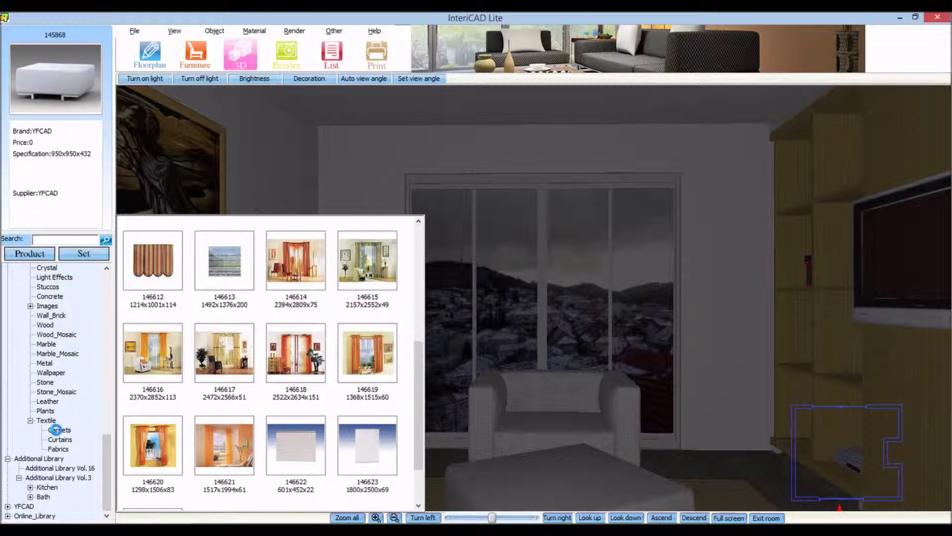
left_click(40, 468)
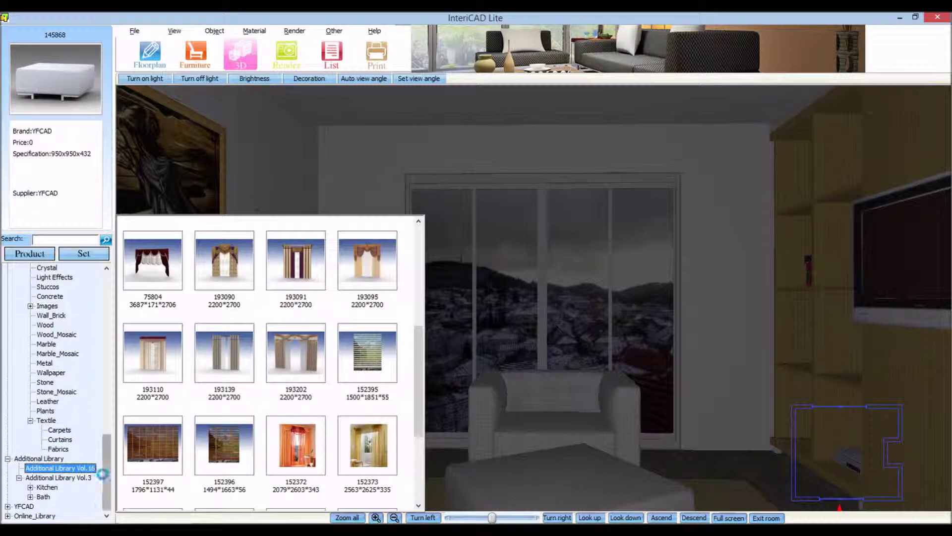
mouse_move(419, 382)
left_mouse_down()
mouse_move(424, 427)
mouse_move(417, 285)
left_mouse_up()
left_click_drag(108, 441, 110, 347)
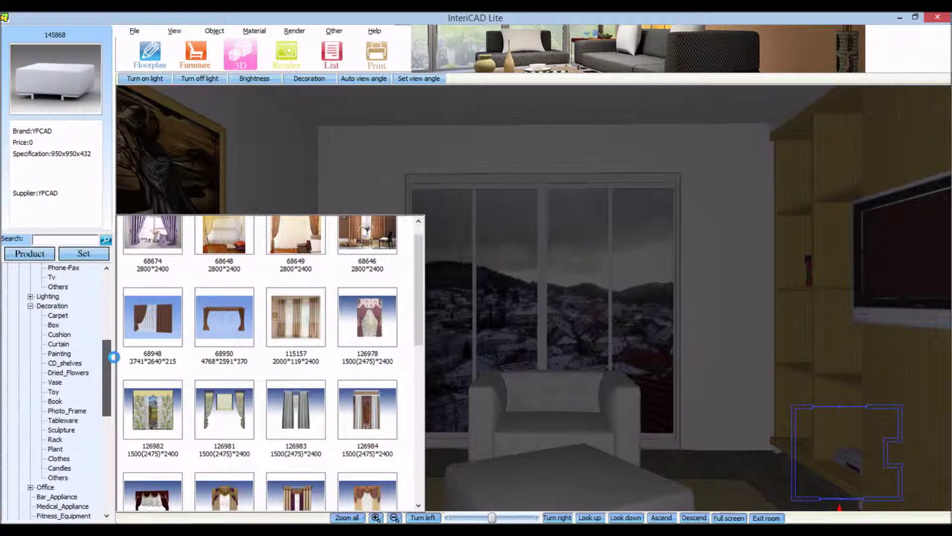
left_click(60, 334)
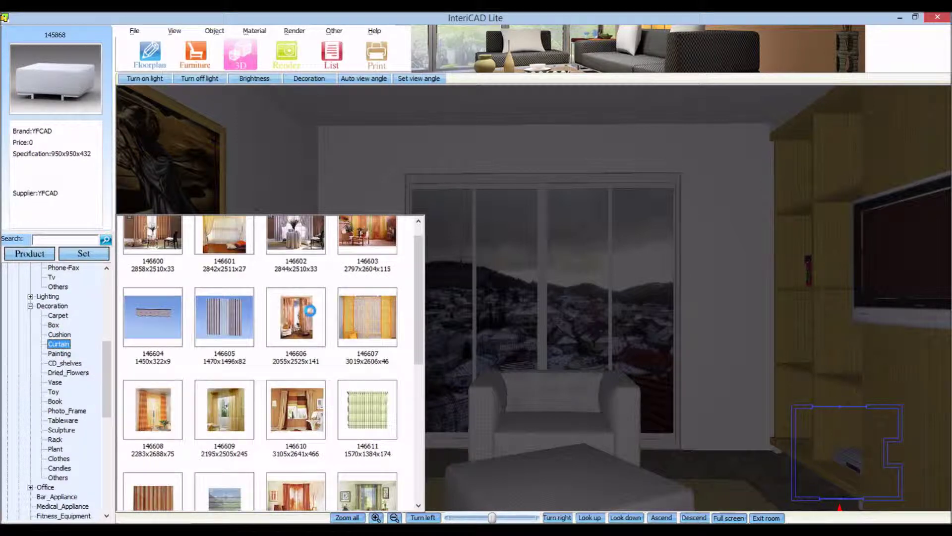
left_click(227, 317)
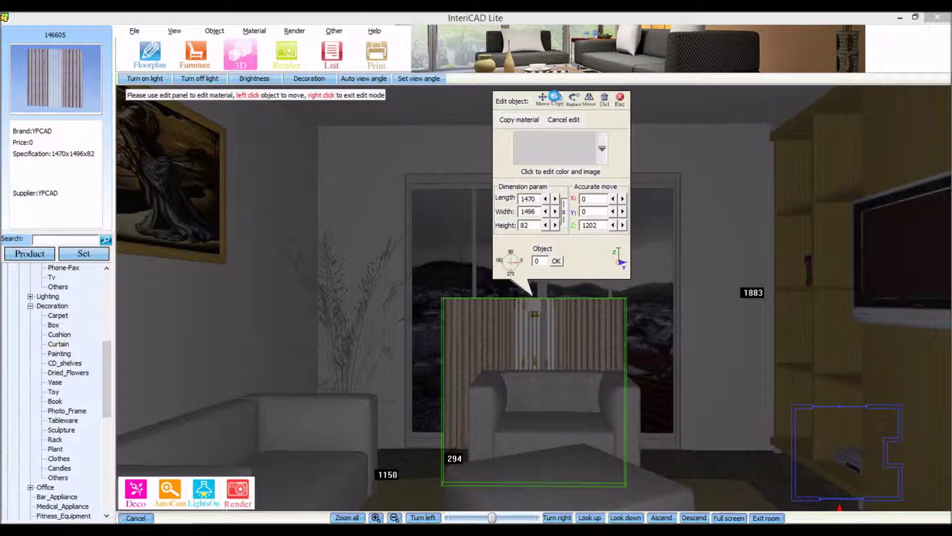
Set the curtain over the window and resize it to Z 2700, length 2700, width 2700.
left_click(543, 98)
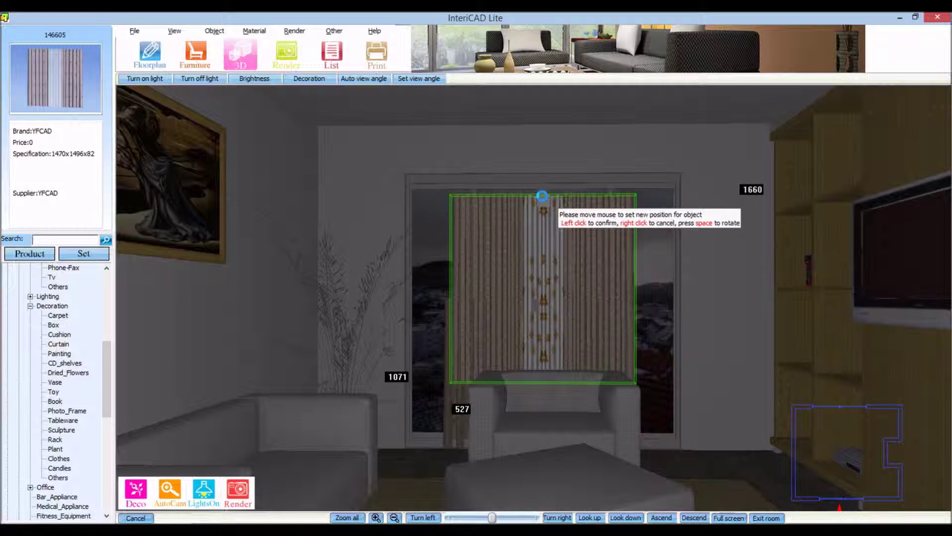
left_click(541, 197)
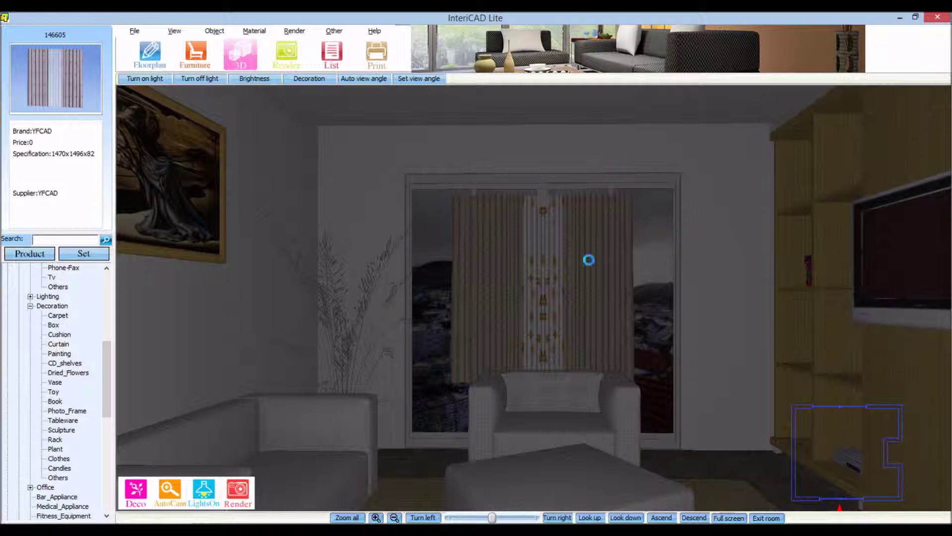
double_click(544, 220)
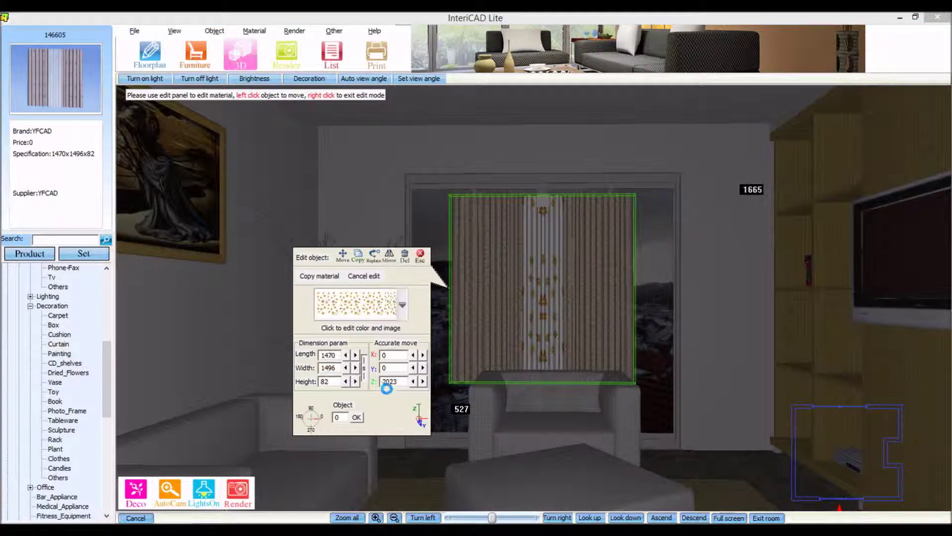
left_click_drag(395, 382, 379, 378)
type("700")
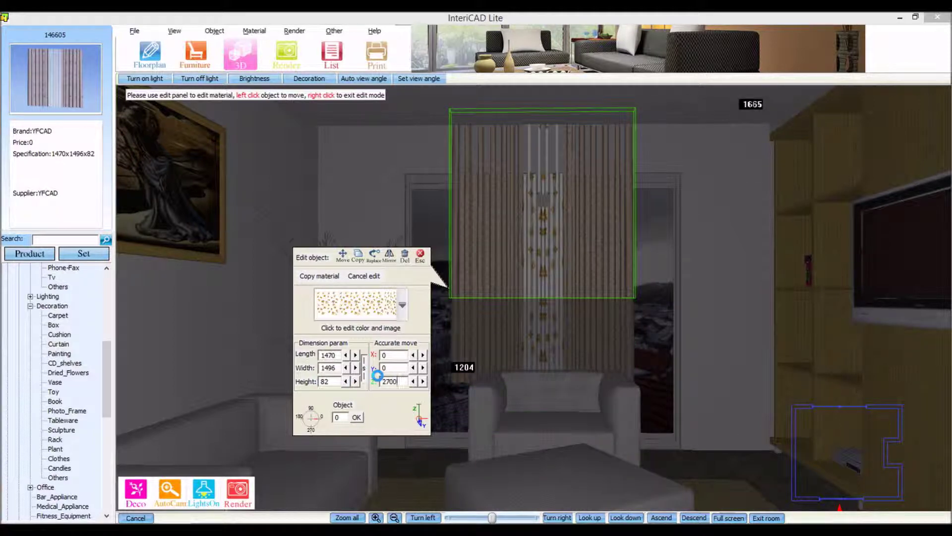
left_click(356, 417)
type("2700")
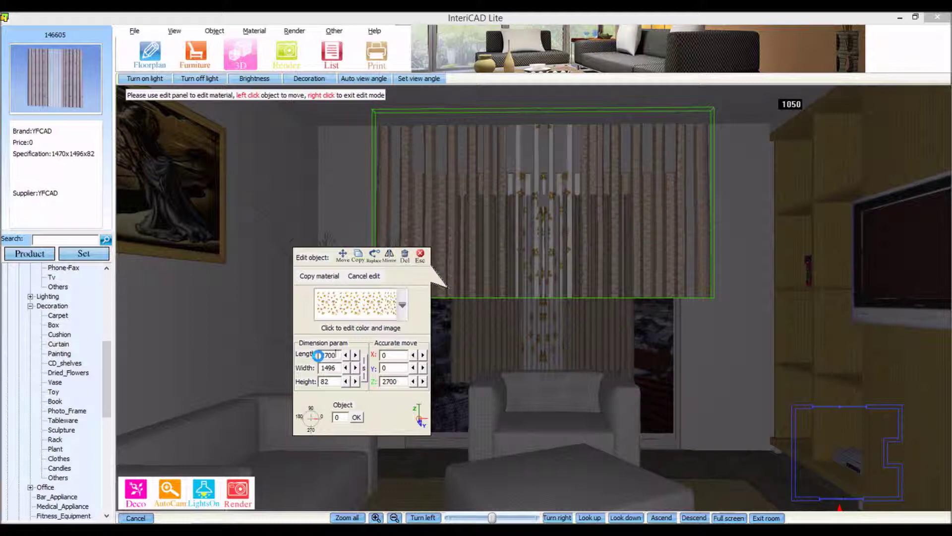
left_click_drag(336, 368, 311, 367)
type("70")
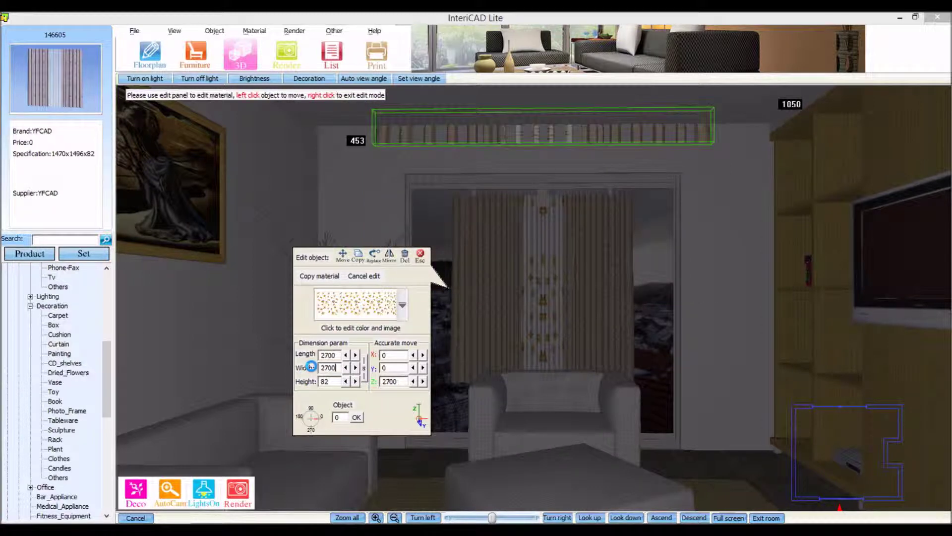
type("0")
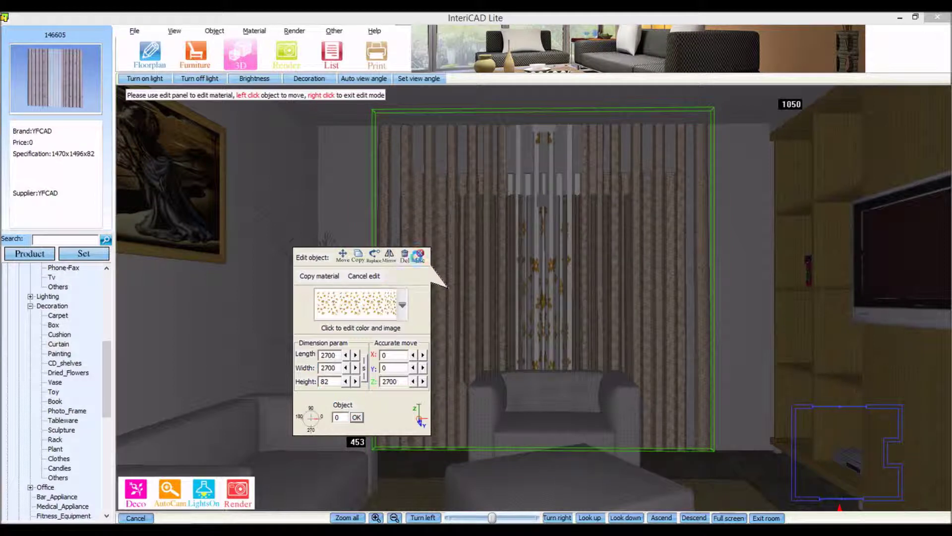
left_click(418, 254)
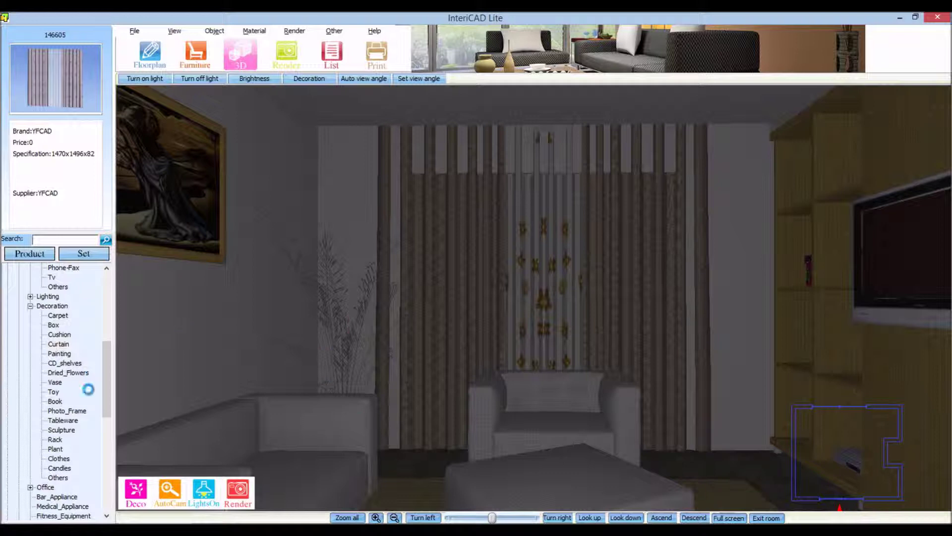
Move the resized curtain into position over the window with Object > Move.
left_click(214, 30)
left_click(226, 101)
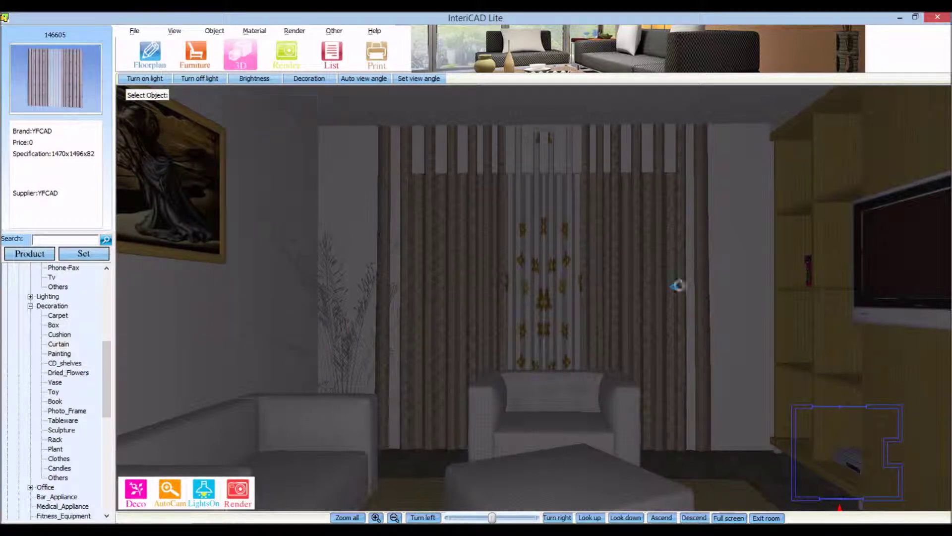
left_click(631, 264)
left_click(757, 468)
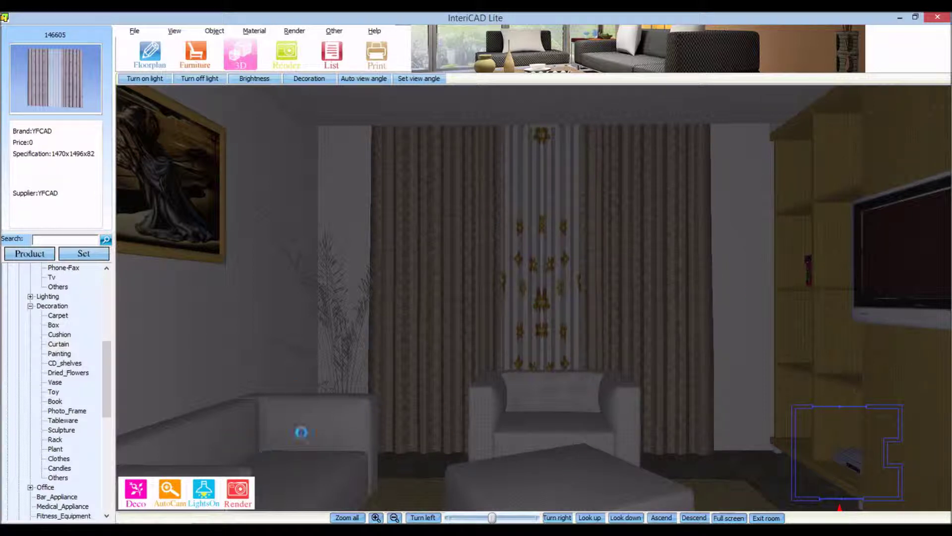
Apply the armless sofa's grey material to all three curtain panels.
left_click(249, 33)
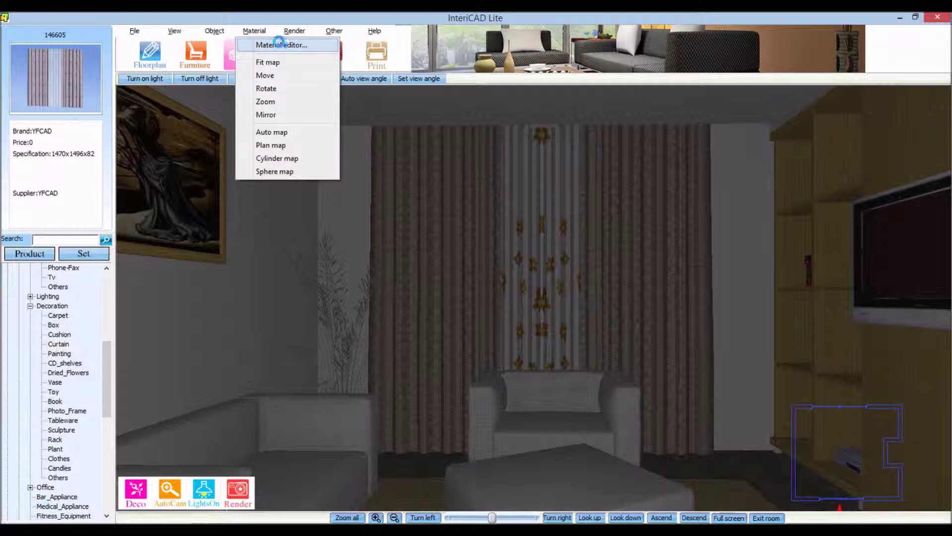
left_click(278, 44)
left_click(303, 400)
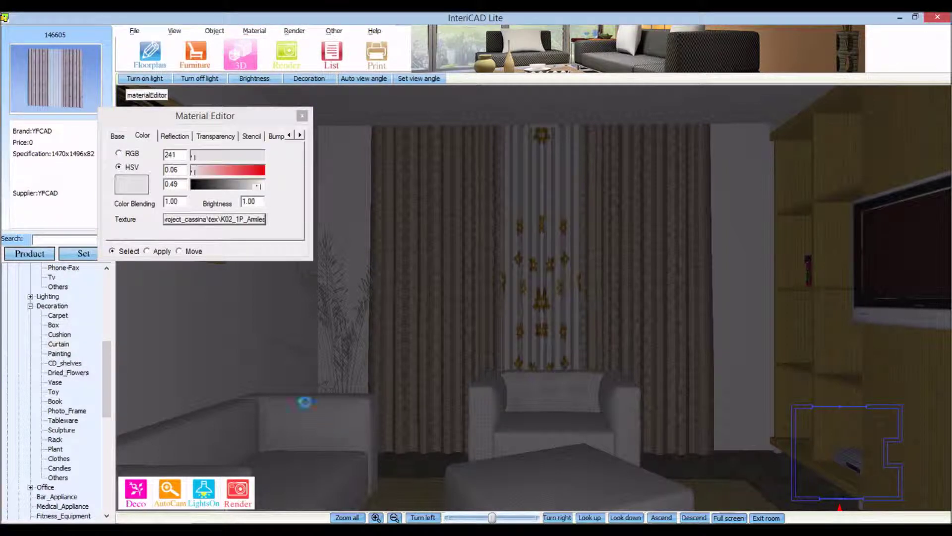
left_click(163, 250)
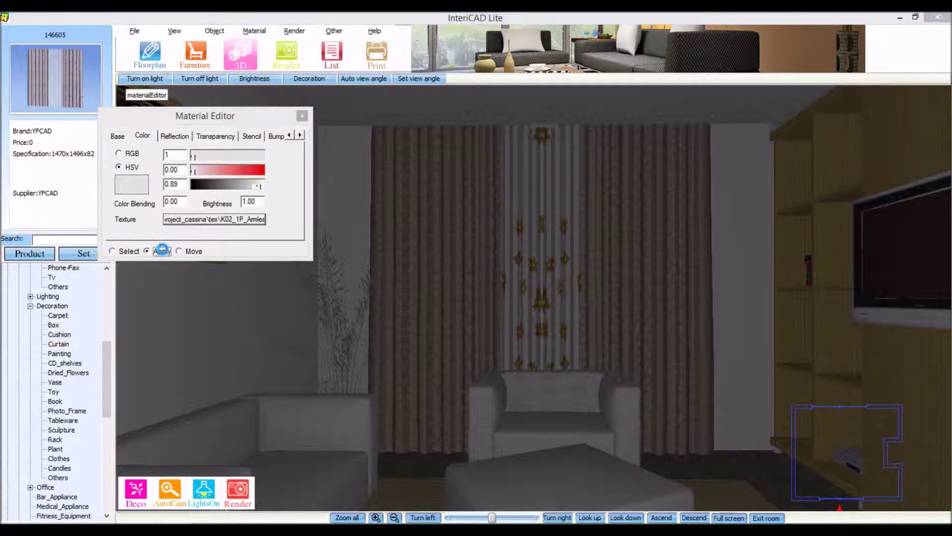
left_click(449, 283)
left_click(546, 248)
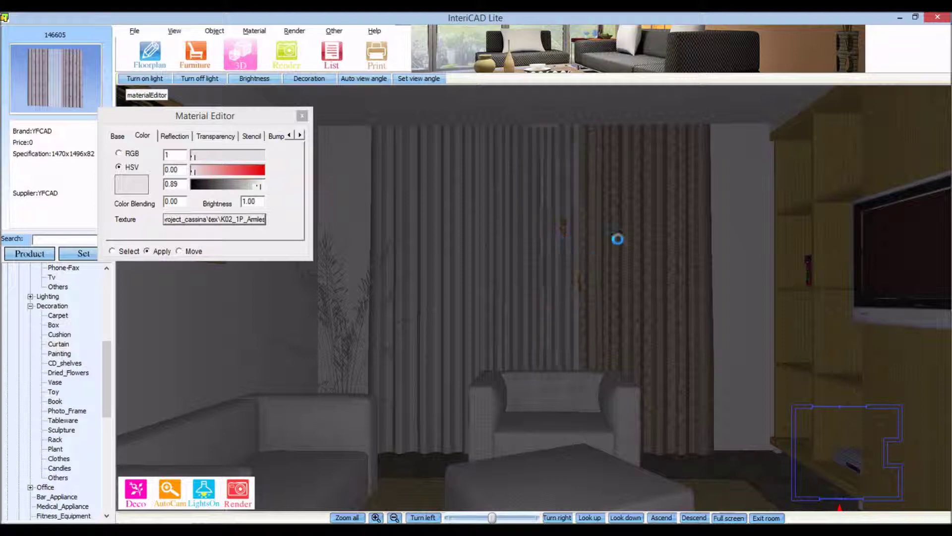
left_click(676, 240)
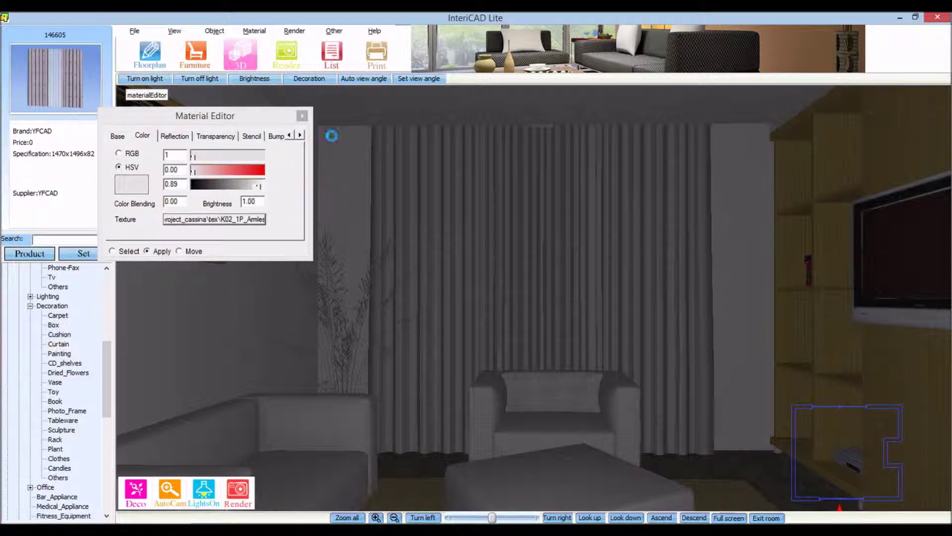
left_click(303, 116)
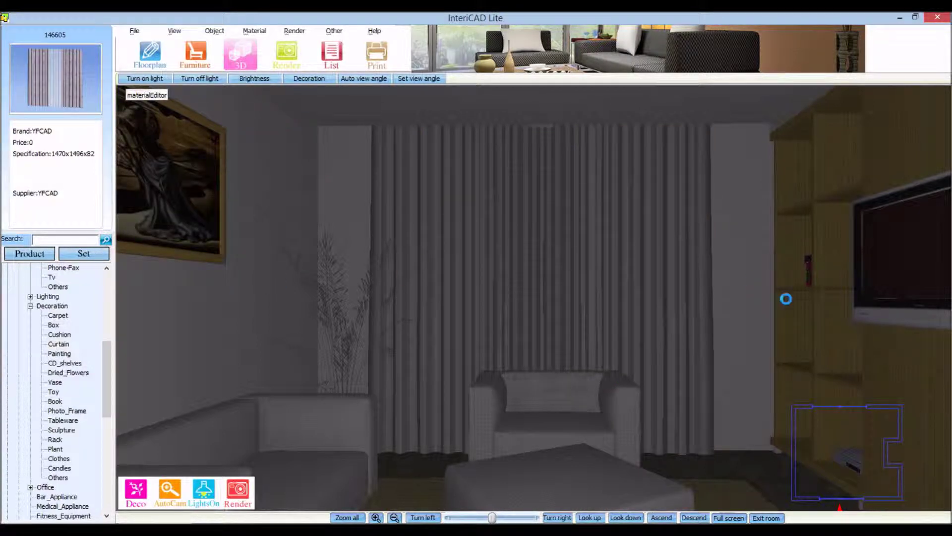
left_click_drag(786, 298, 714, 257)
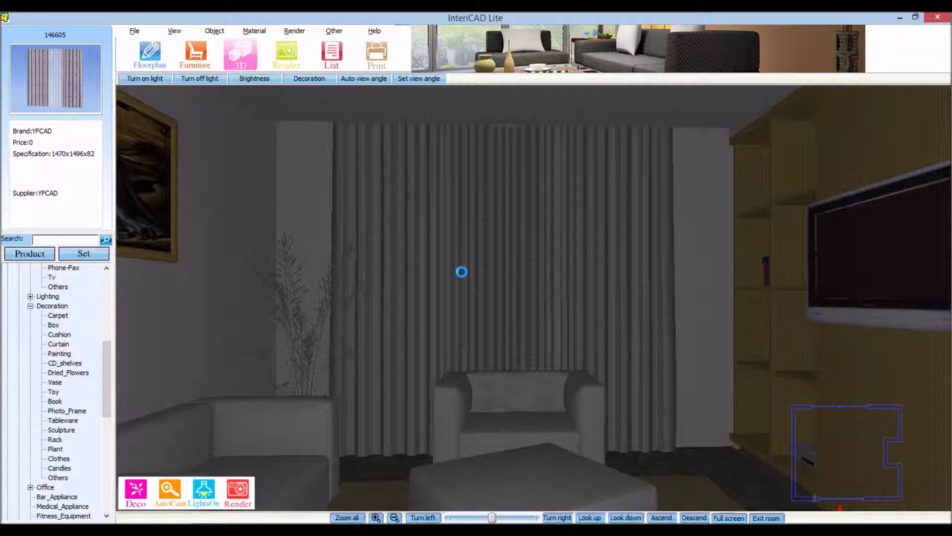
Create a new curtain material with 0.42 transparency and apply it to the curtain.
left_click(252, 32)
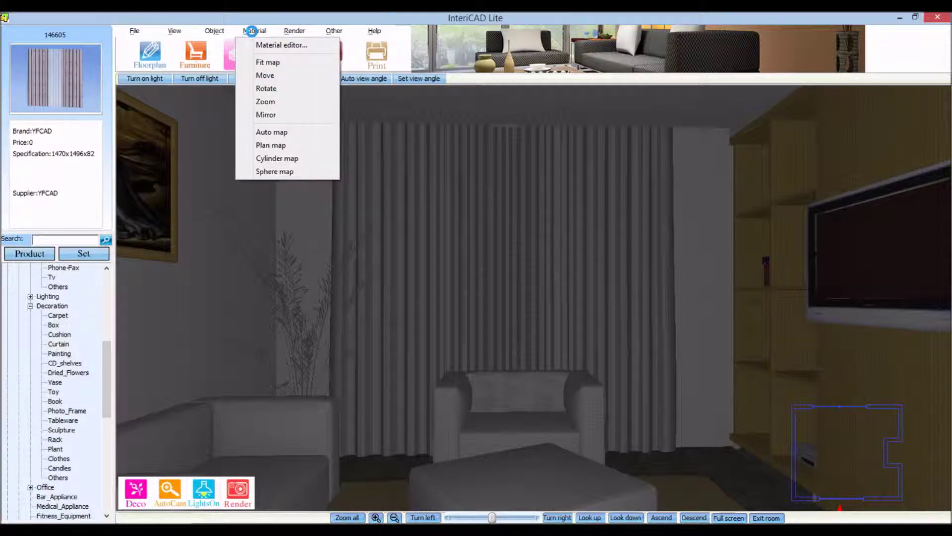
left_click(266, 45)
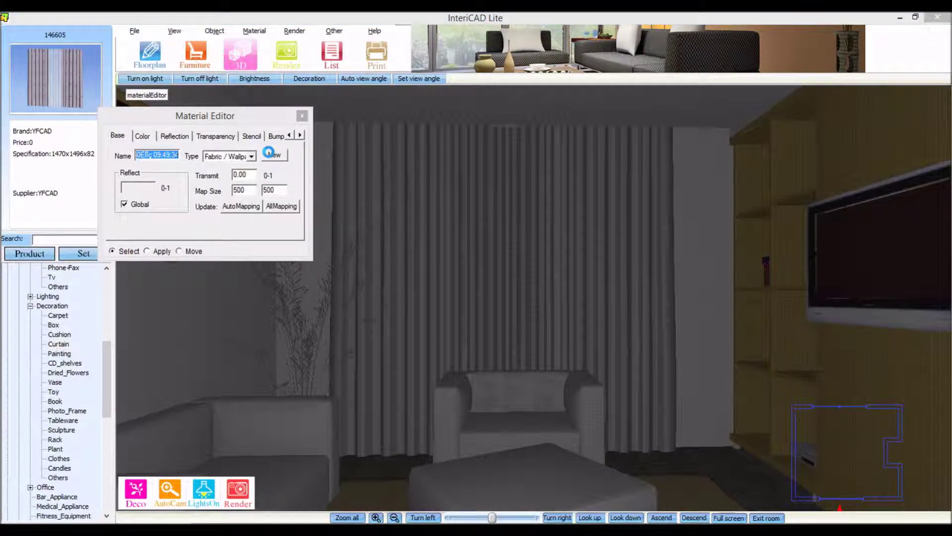
left_click(271, 154)
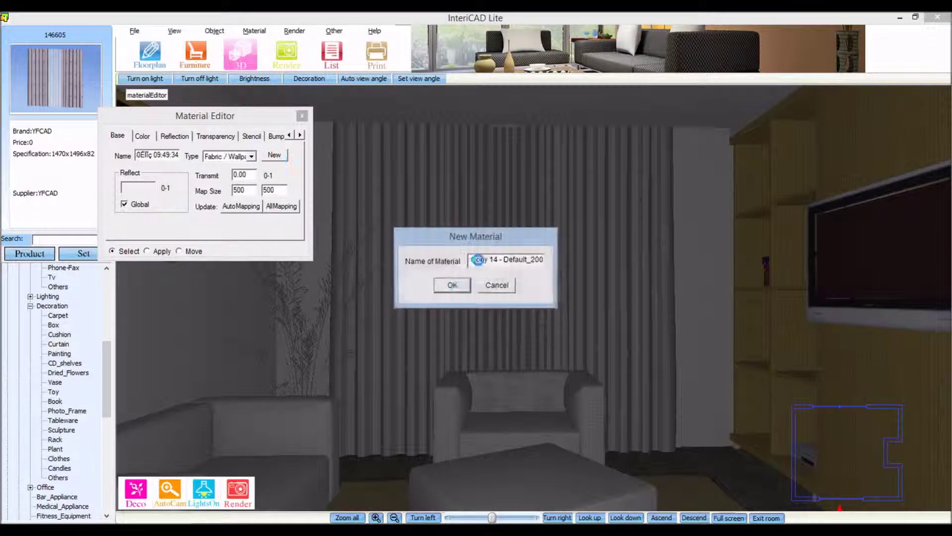
left_click(452, 285)
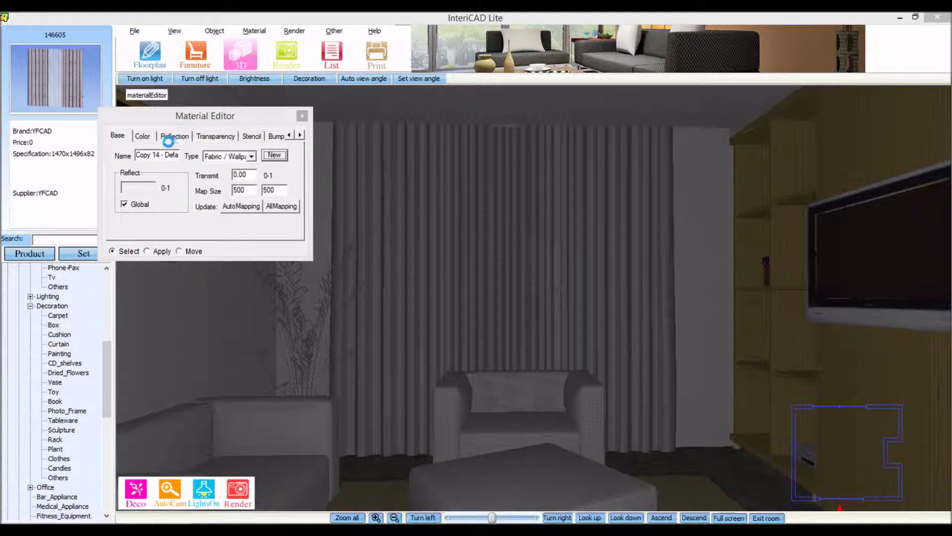
left_click(204, 136)
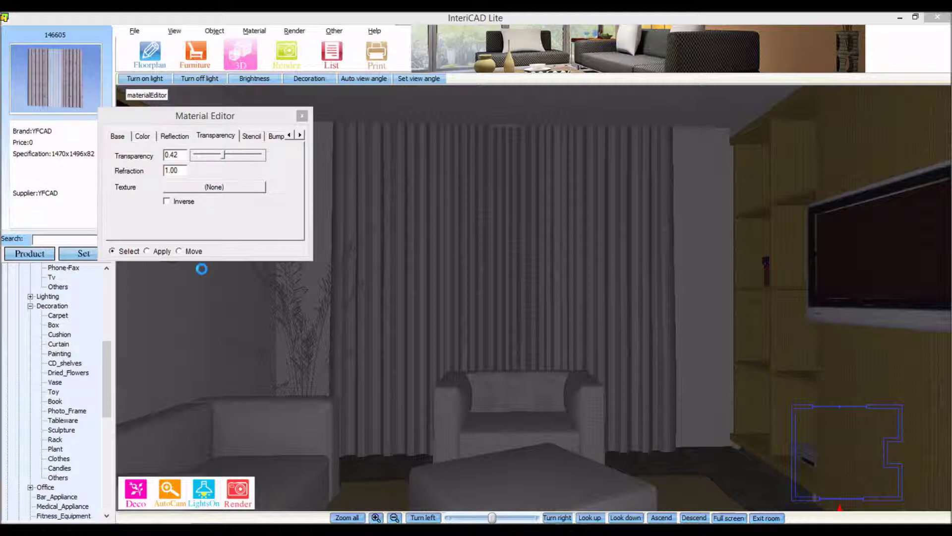
left_click(148, 252)
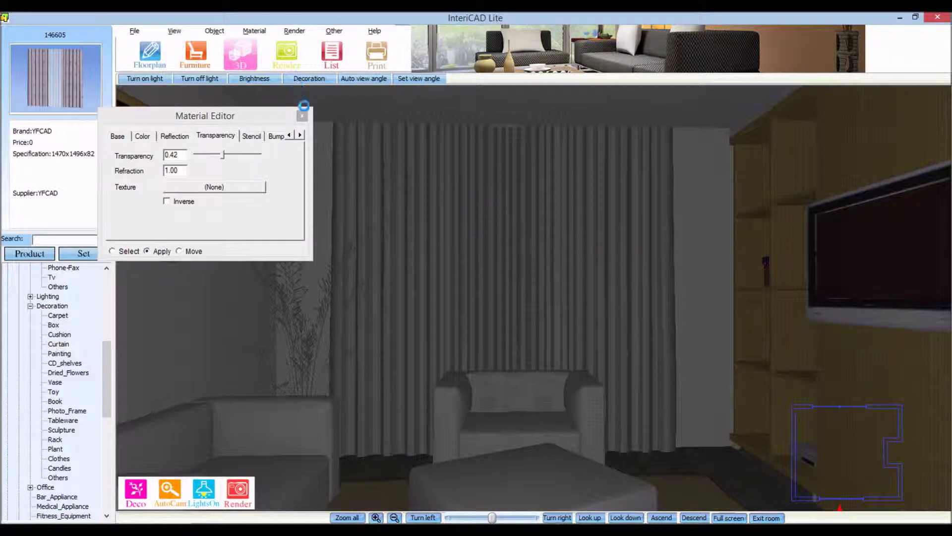
left_click(302, 116)
Pull the camera back, select the curtain, and start rendering the room.
key("Down")
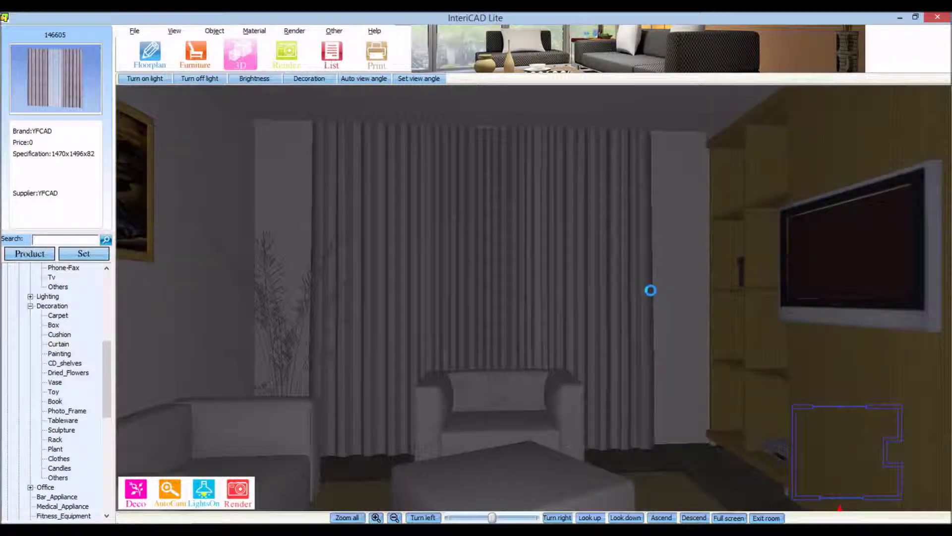
key("Down")
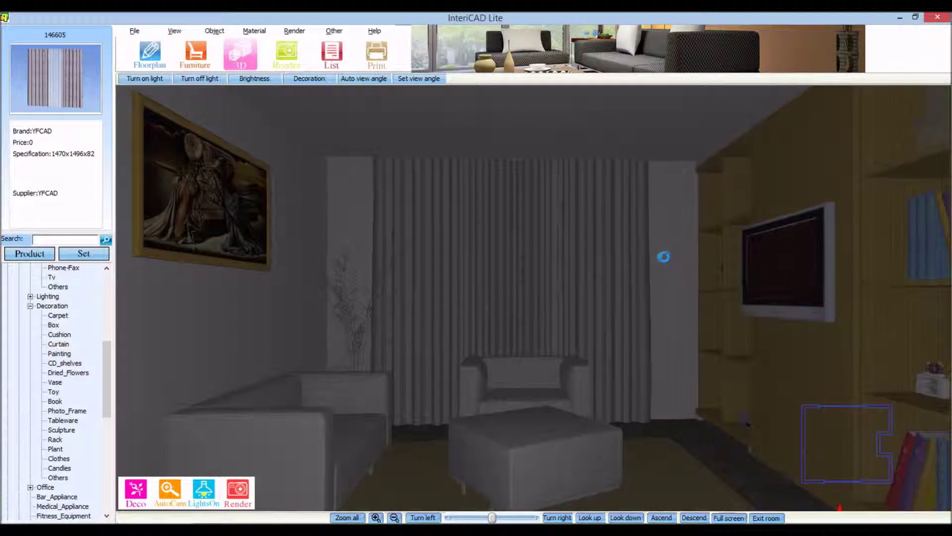
left_click(454, 176)
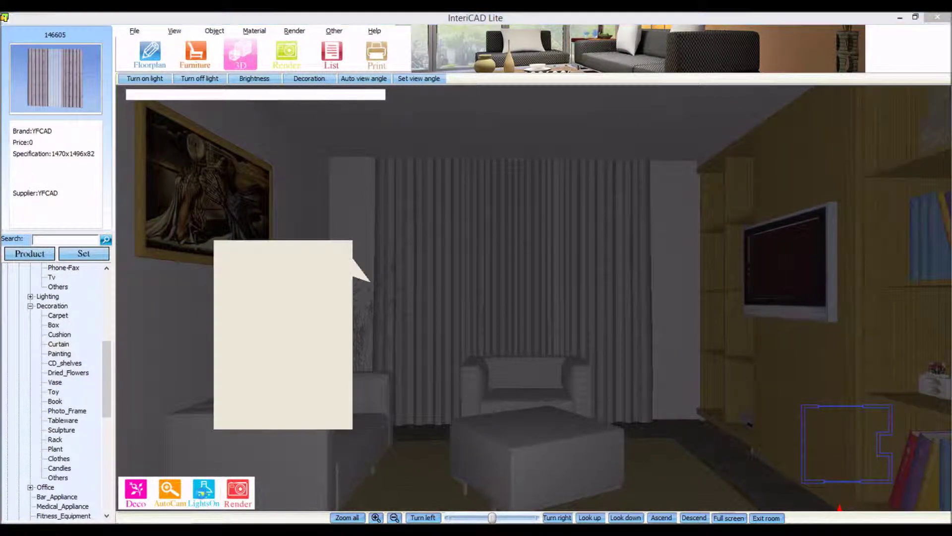
left_click(238, 491)
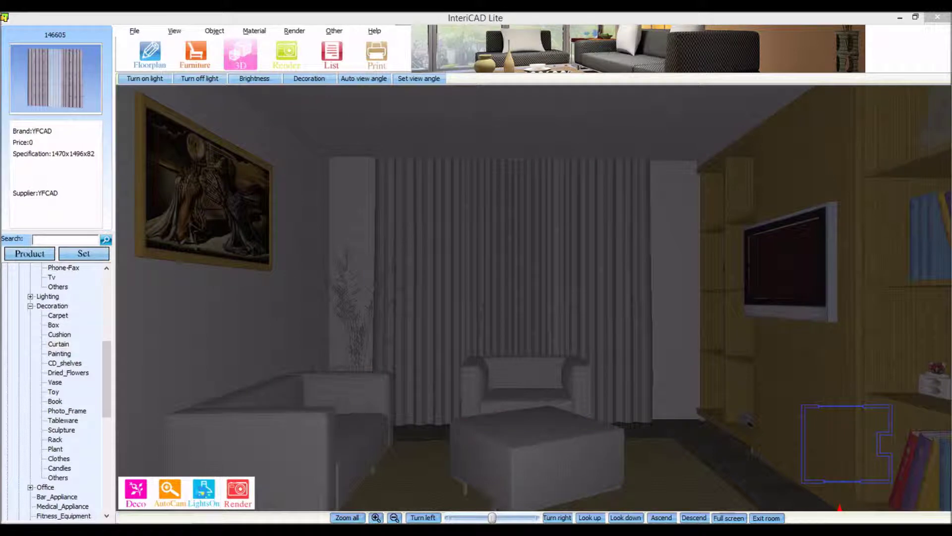
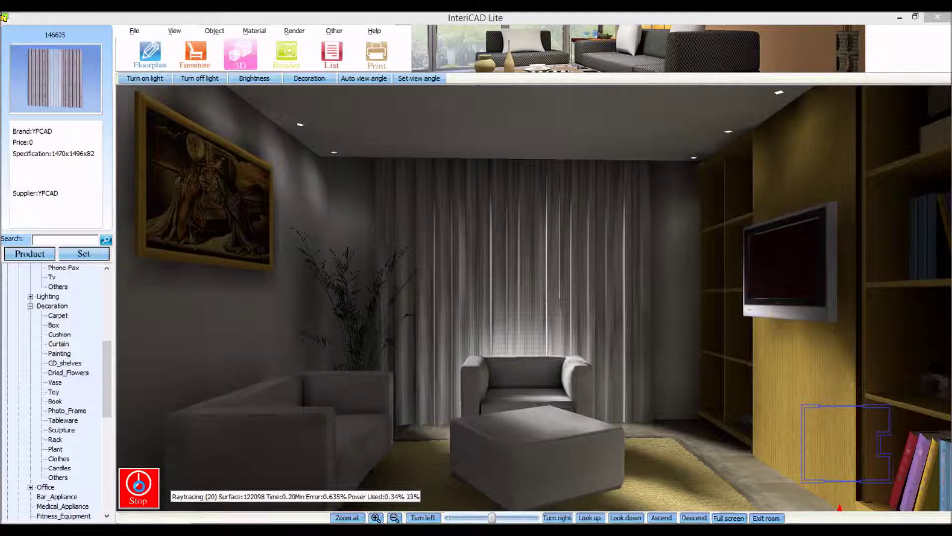
Stop the raytrace and accept the auto-adjusted Brightness slider settings.
left_click(139, 486)
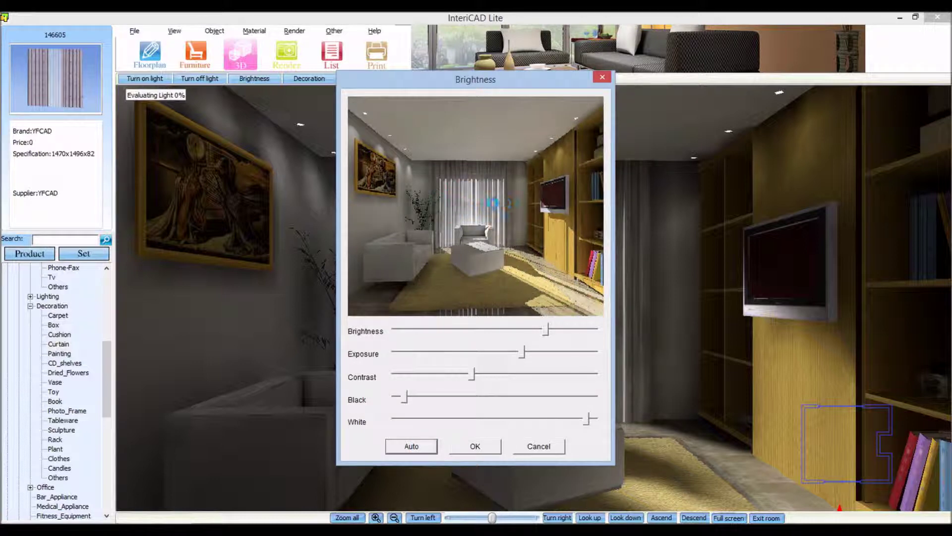
left_click(478, 446)
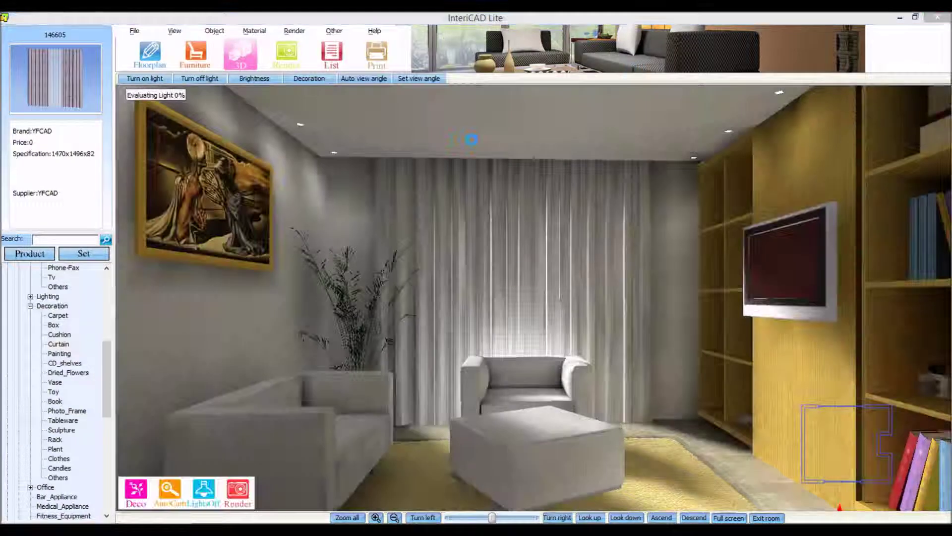
Render the brightened living room, decline saving the image, and start switching the lights off.
left_click(479, 245)
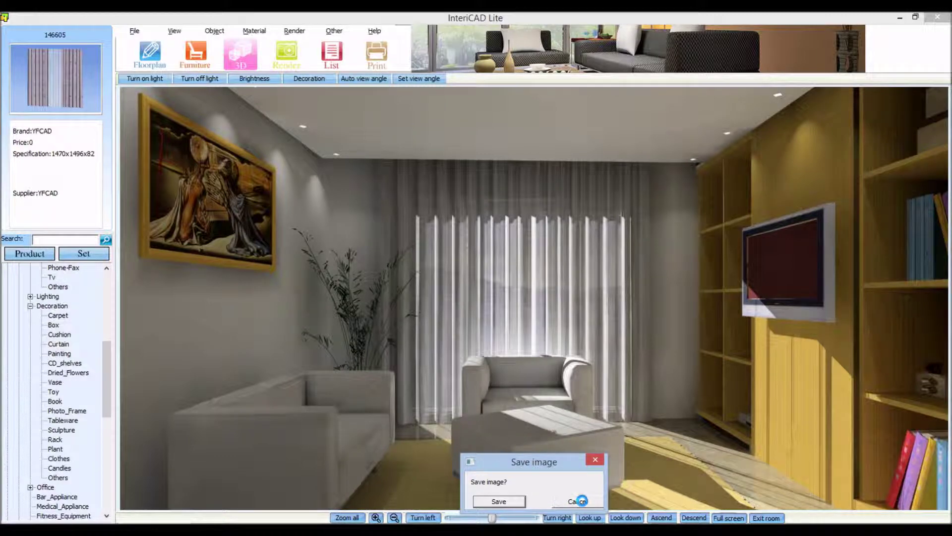
left_click(581, 501)
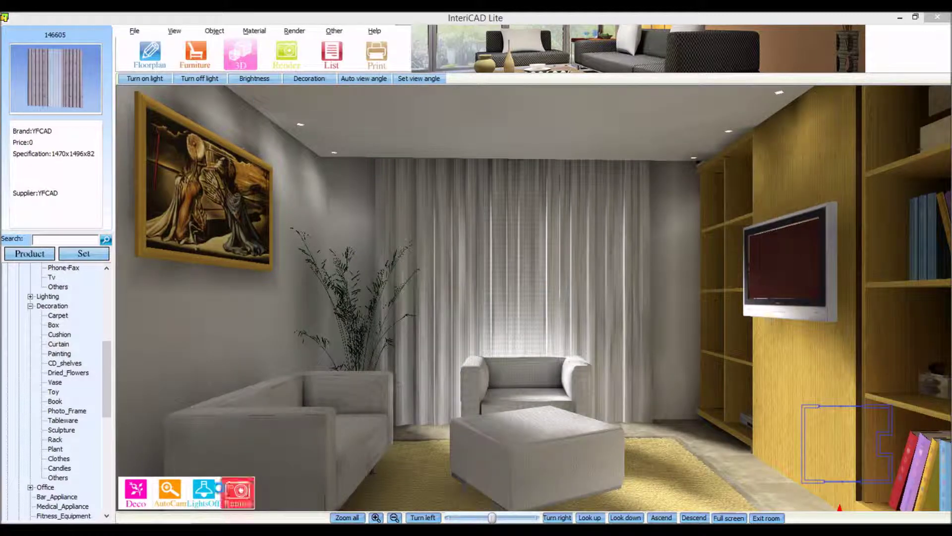
left_click(211, 489)
Confirm lights off, widen the window curtain to length 3400, and start a new raytrace.
left_click(468, 315)
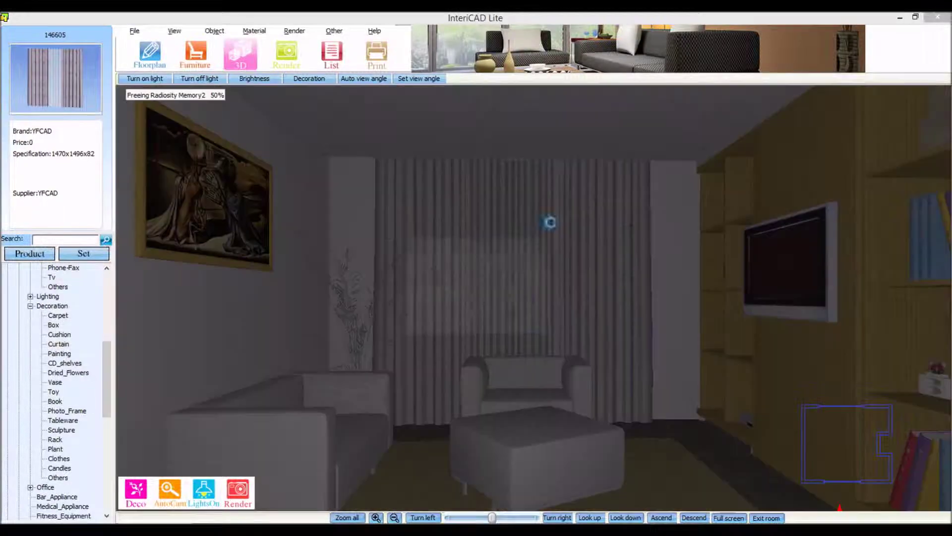
left_click(474, 298)
type("3")
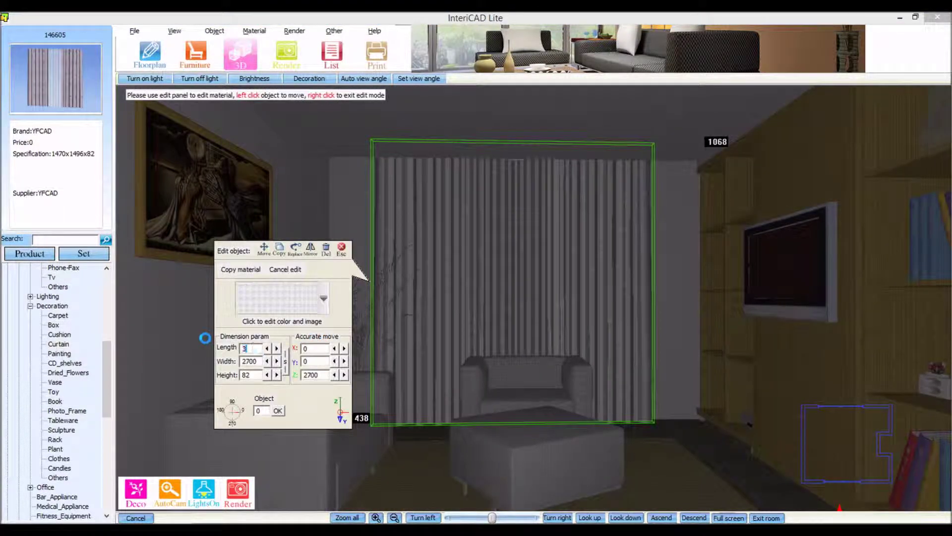
type("400")
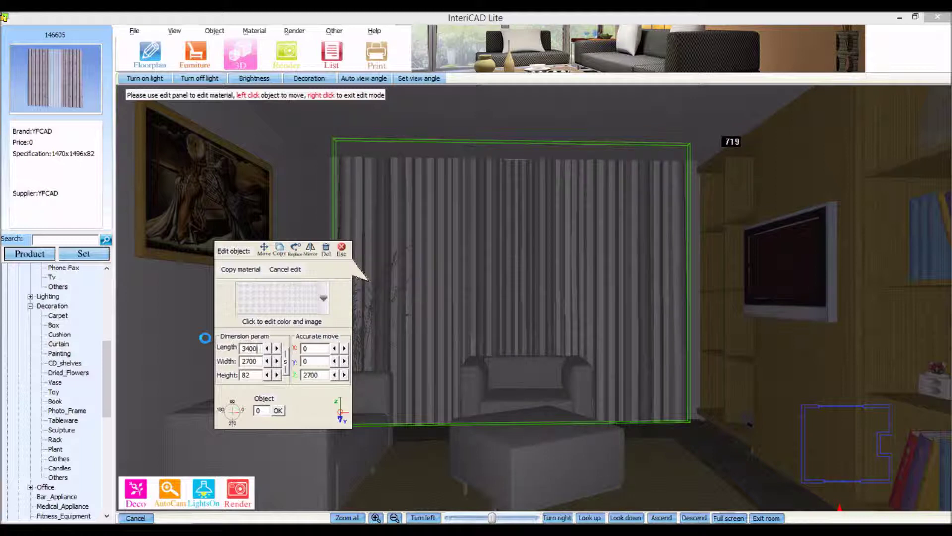
left_click(341, 249)
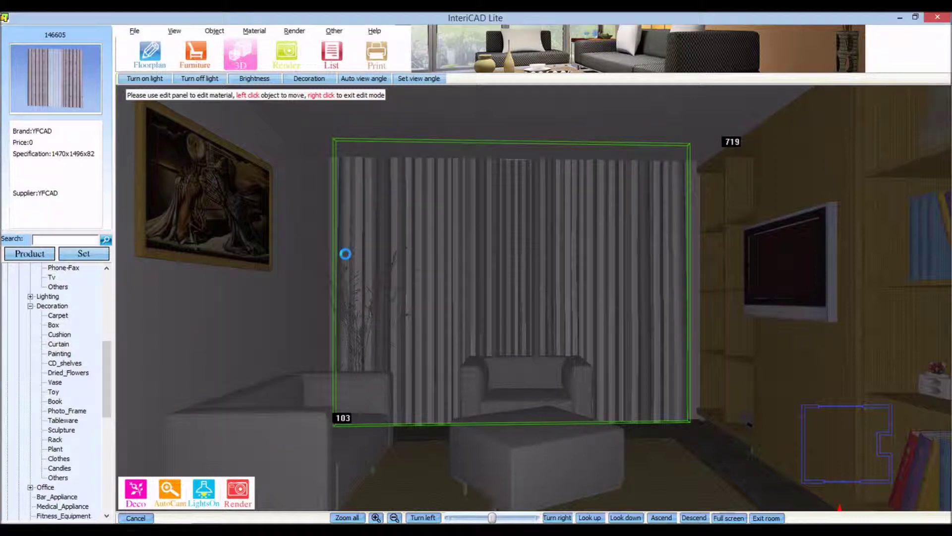
right_click(345, 254)
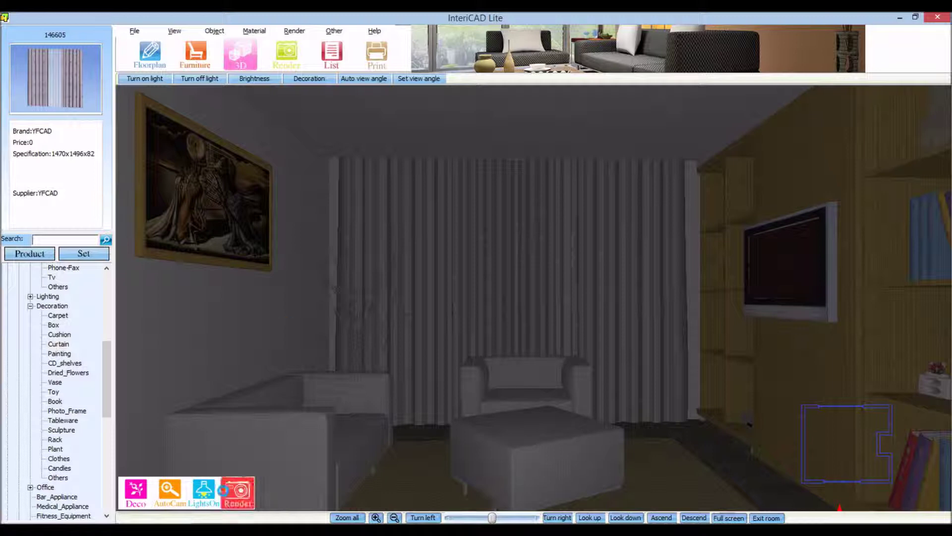
left_click(238, 491)
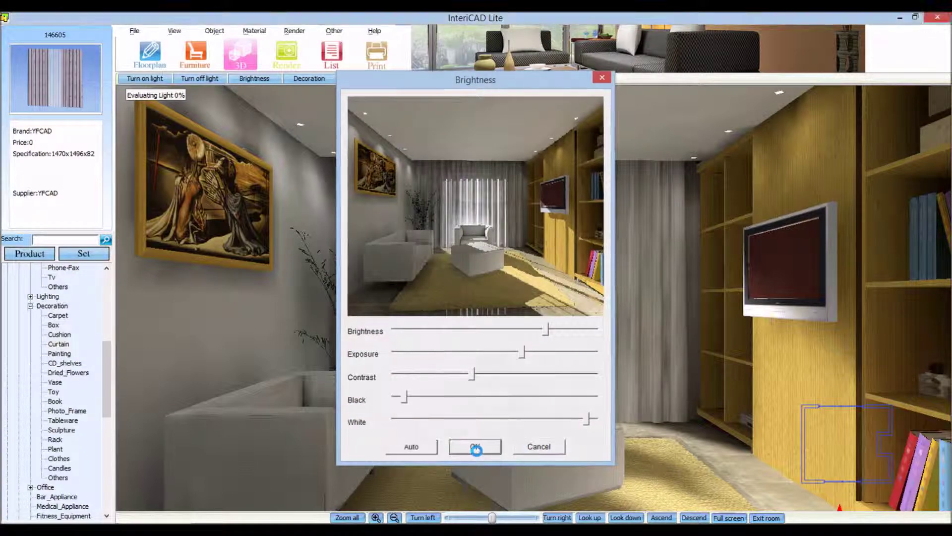
Accept the Brightness settings, render at Quick effect, and discard the image without saving.
left_click(475, 446)
left_click(286, 53)
left_click(424, 246)
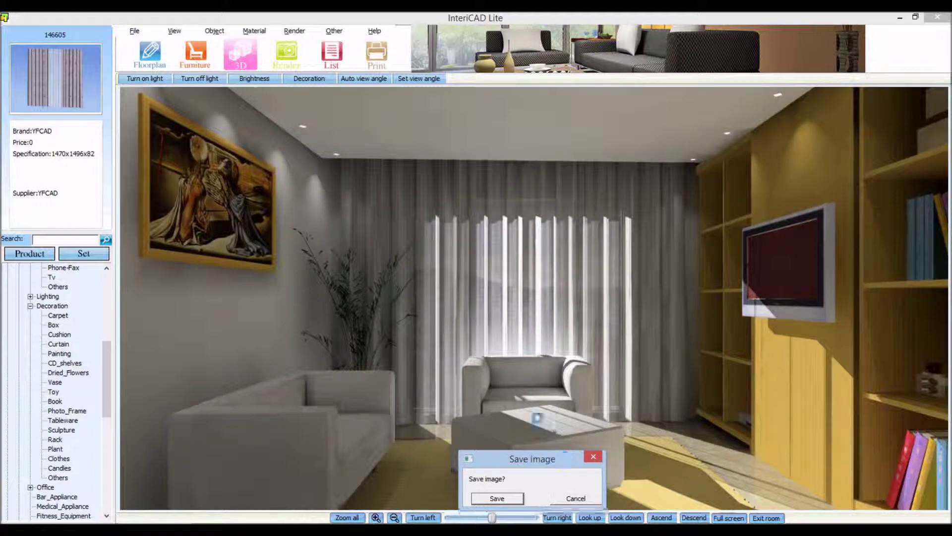
left_click_drag(565, 461, 507, 373)
left_click(519, 417)
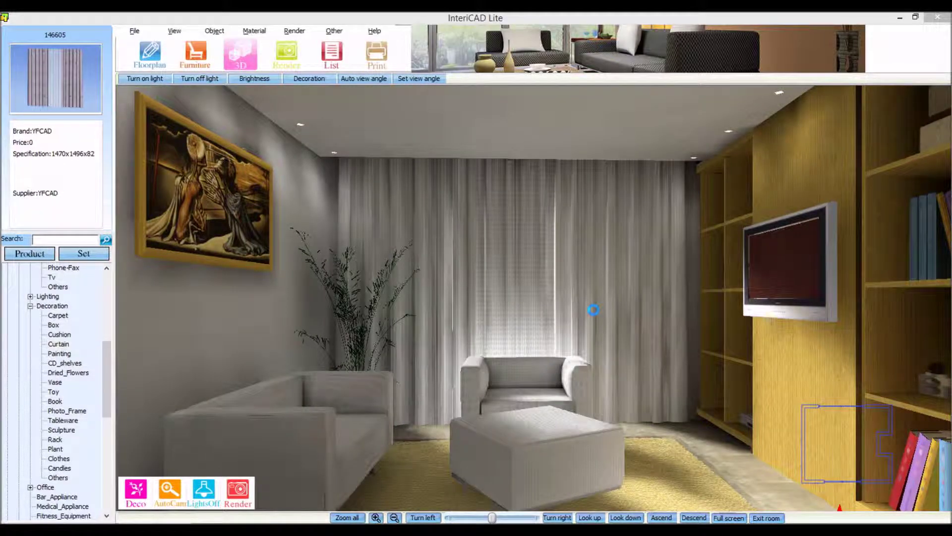